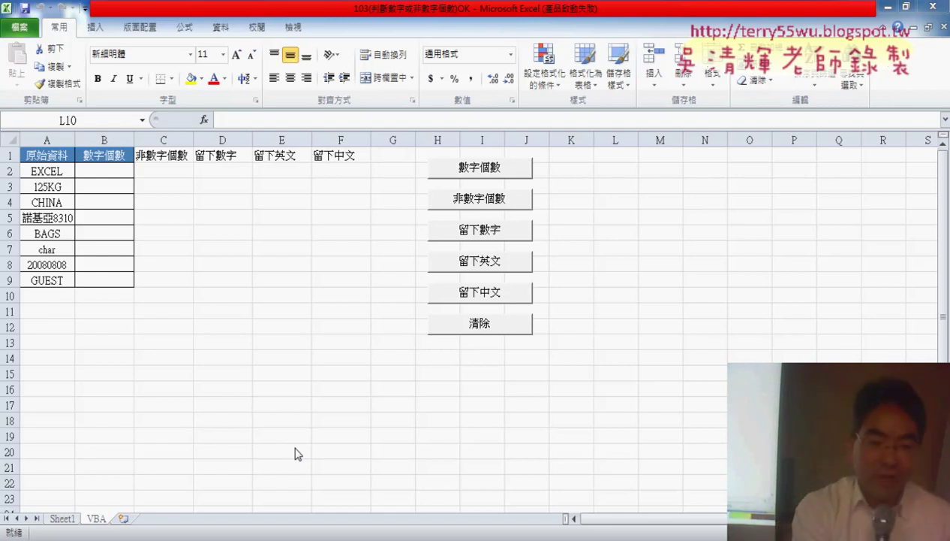
# Draw a red loop around the six macro buttons in columns H–J.
pyautogui.moveTo(458, 353)
pyautogui.mouseDown()
pyautogui.moveTo(568, 230)
pyautogui.moveTo(451, 362)
pyautogui.mouseUp()
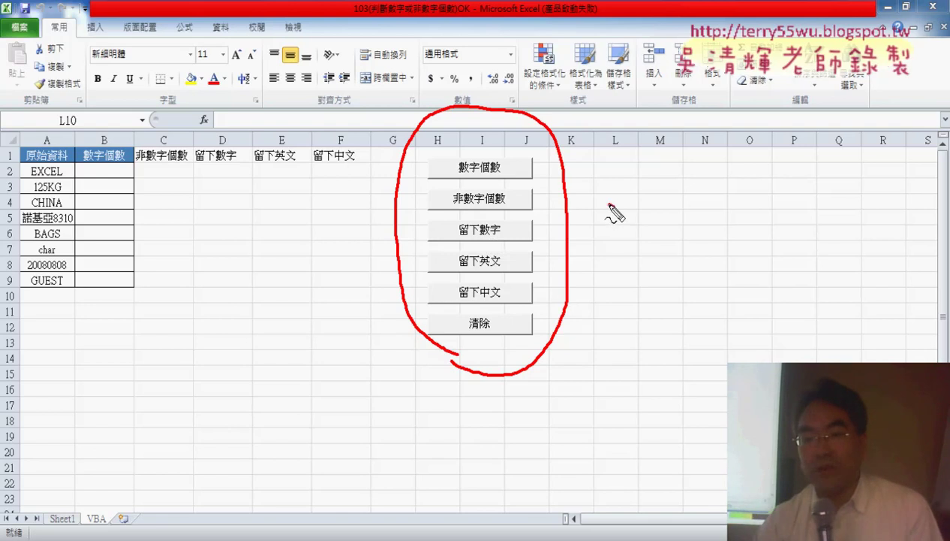
# Write and underline 'sub' in red beside the buttons, and mark 'Fun' near the fx button.
pyautogui.moveTo(610, 205); pyautogui.dragTo(609, 229)
pyautogui.moveTo(646, 167)
pyautogui.mouseDown()
pyautogui.moveTo(643, 239)
pyautogui.moveTo(665, 245)
pyautogui.mouseUp()
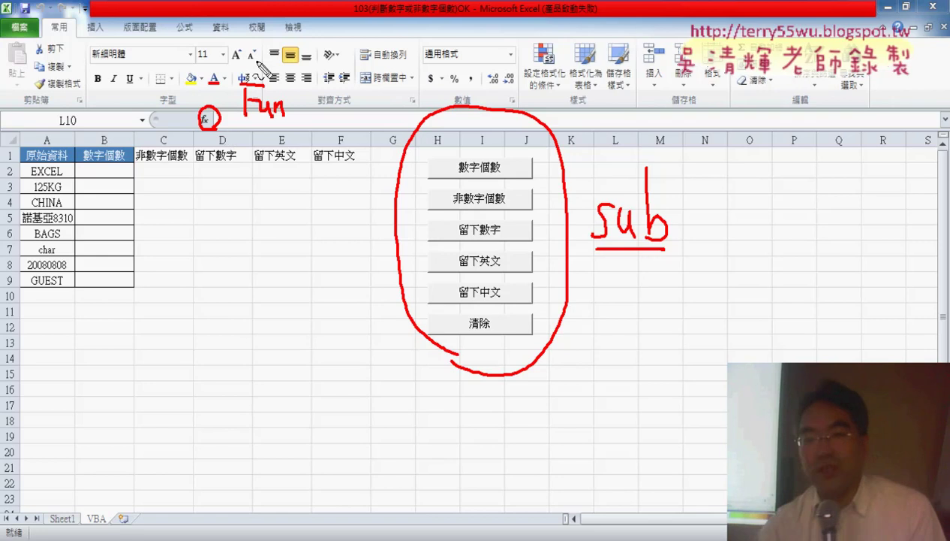
pyautogui.moveTo(642, 107); pyautogui.dragTo(638, 140)
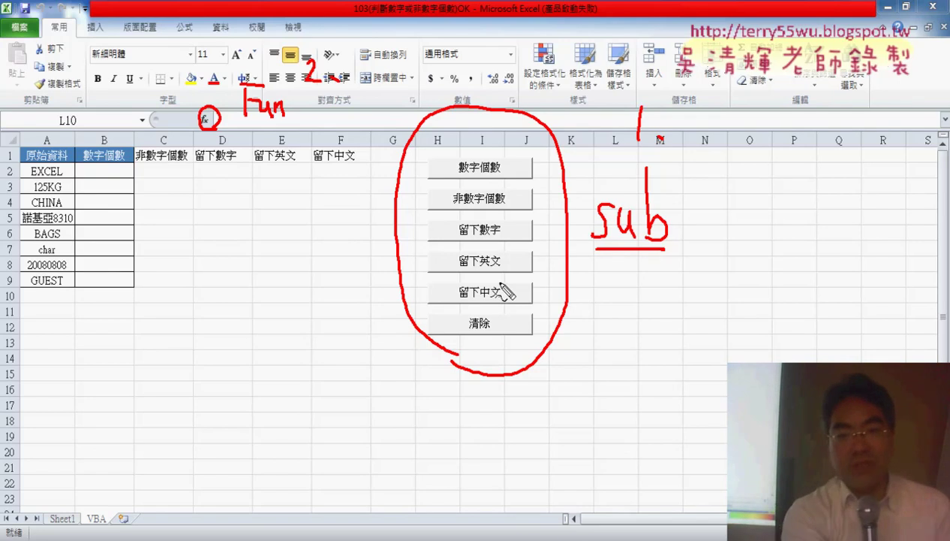
# Exit pen mode, then run the non-digit count and digit extraction macros, reviewing columns B–D.
pyautogui.press('Escape')
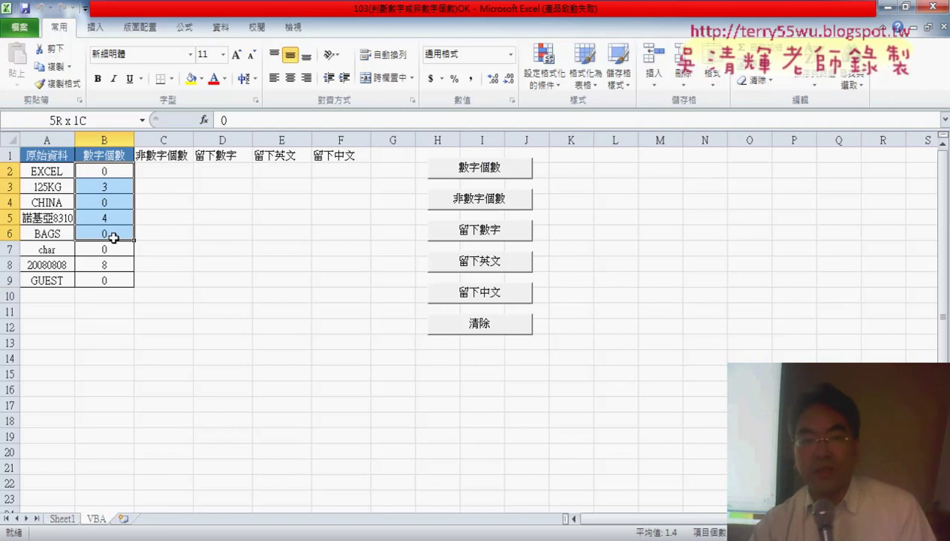
pyautogui.moveTo(115, 172); pyautogui.dragTo(111, 279)
pyautogui.click(518, 201)
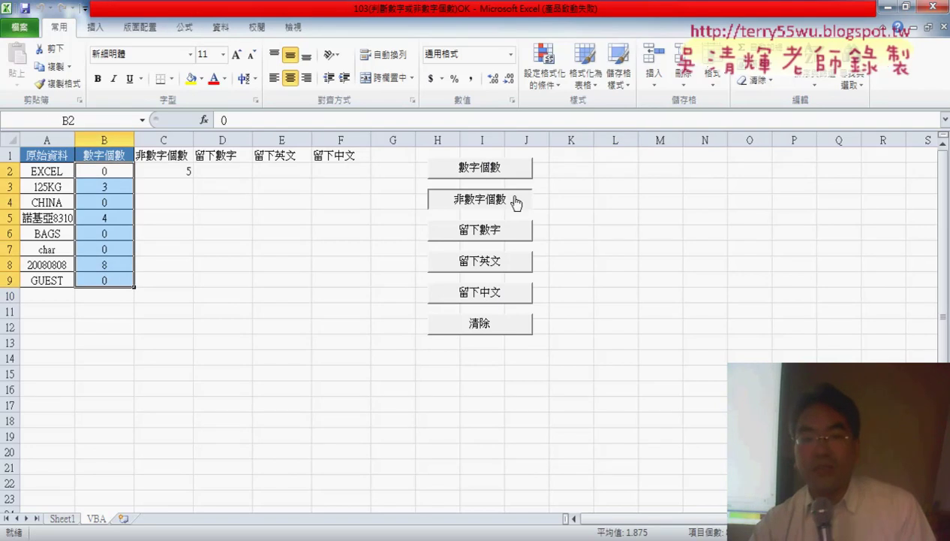
pyautogui.moveTo(175, 171); pyautogui.dragTo(178, 279)
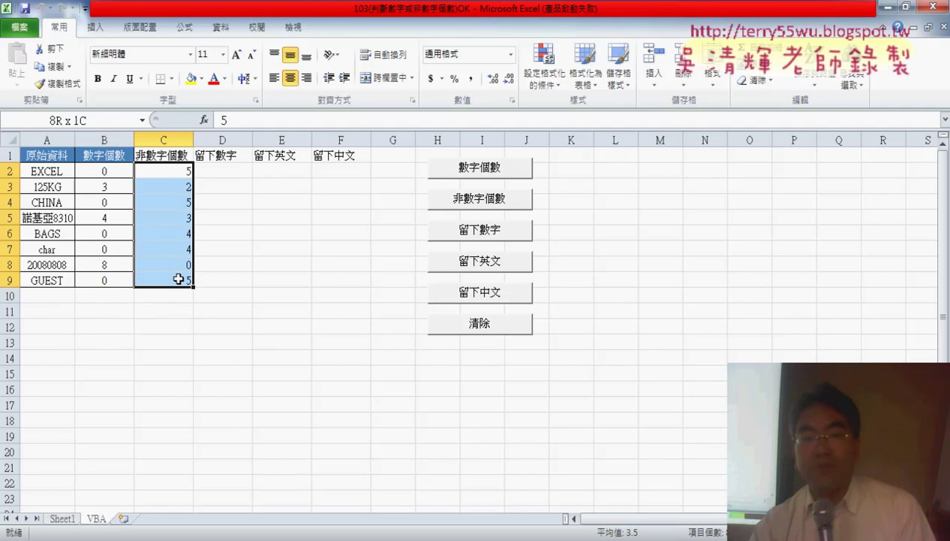
pyautogui.click(470, 228)
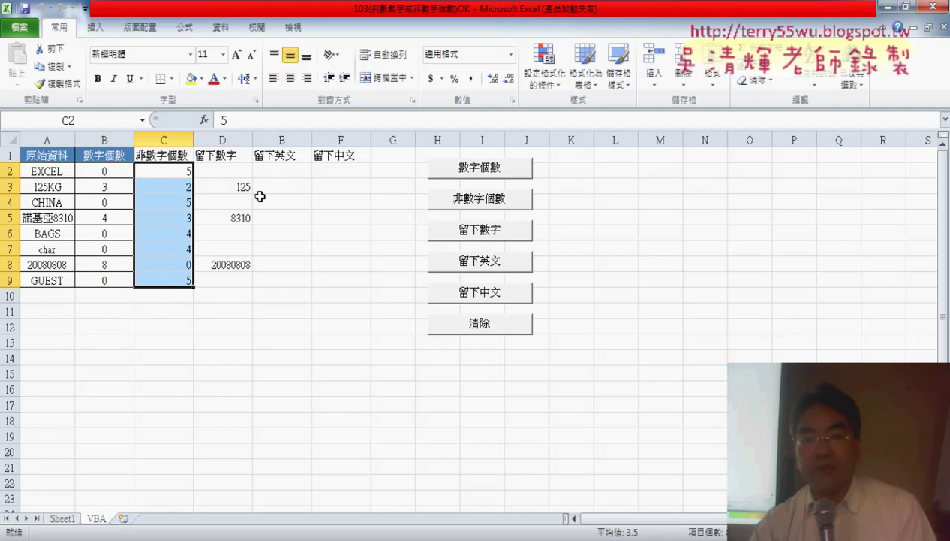
pyautogui.moveTo(232, 174); pyautogui.dragTo(225, 280)
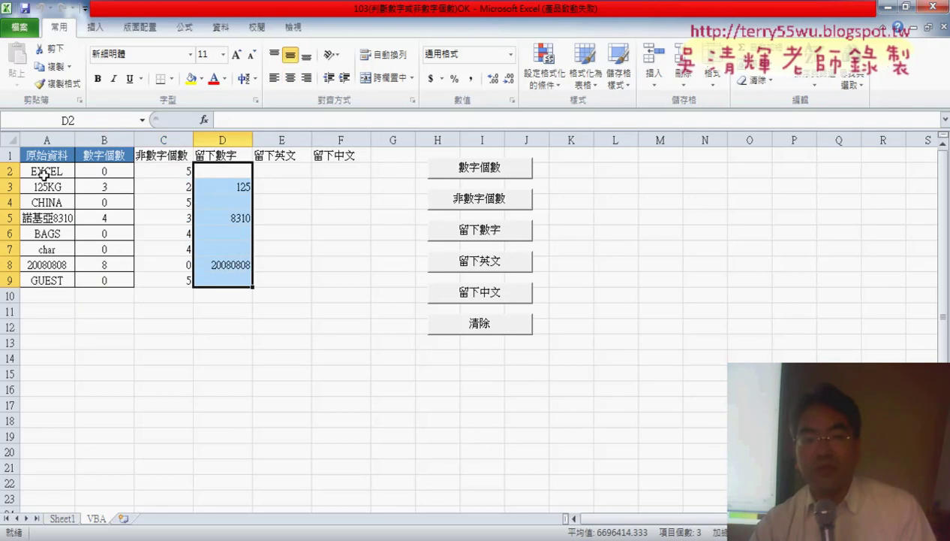
# Run the letter and Chinese extraction macros for columns E–F, then clear all results with 清除.
pyautogui.click(484, 263)
pyautogui.moveTo(280, 173); pyautogui.dragTo(285, 279)
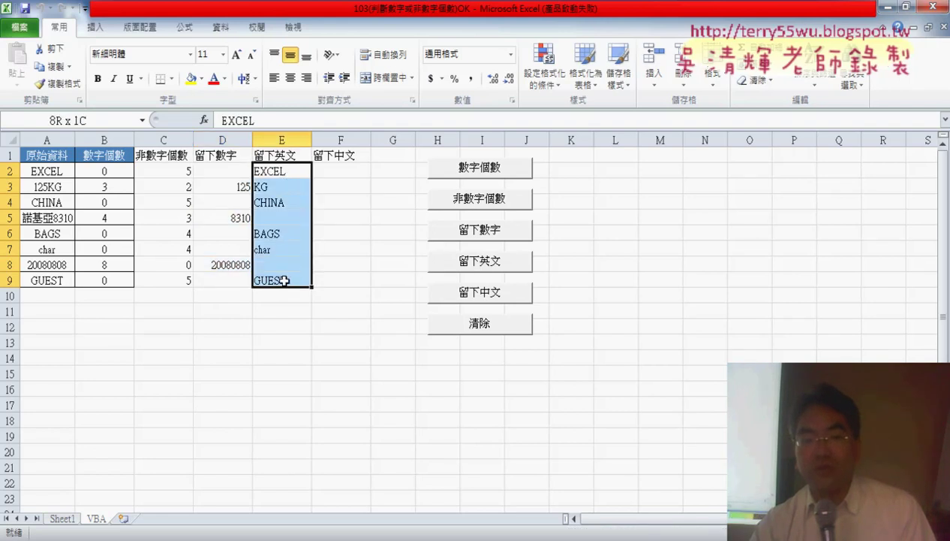
pyautogui.click(477, 293)
pyautogui.moveTo(335, 166); pyautogui.dragTo(344, 280)
pyautogui.click(339, 217)
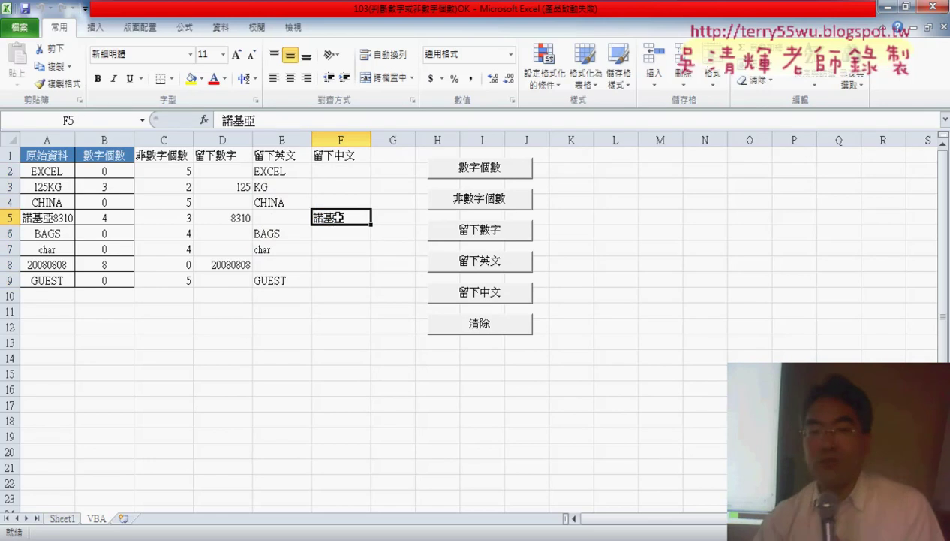
pyautogui.click(521, 327)
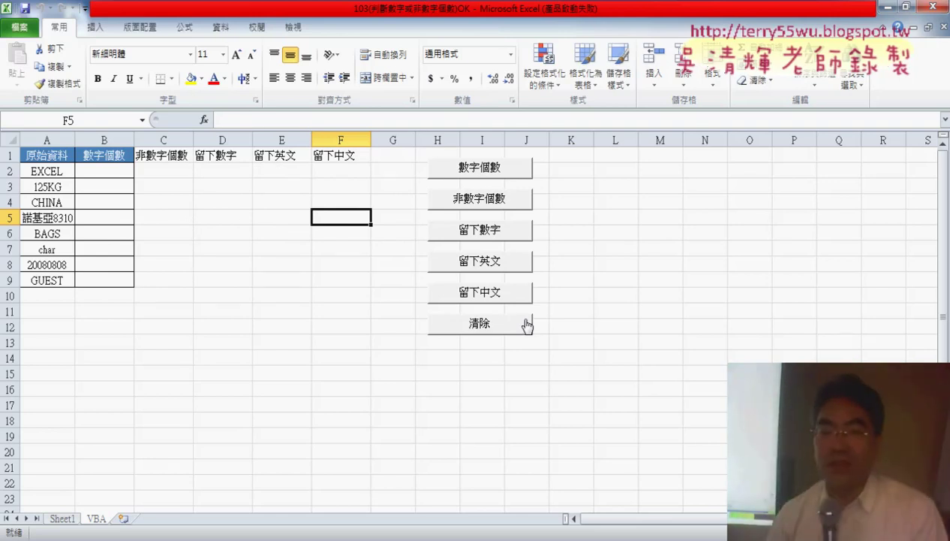
# Enter the User Defined =數字個數函數(A2) in B2 and fill it down to B9.
pyautogui.click(120, 177)
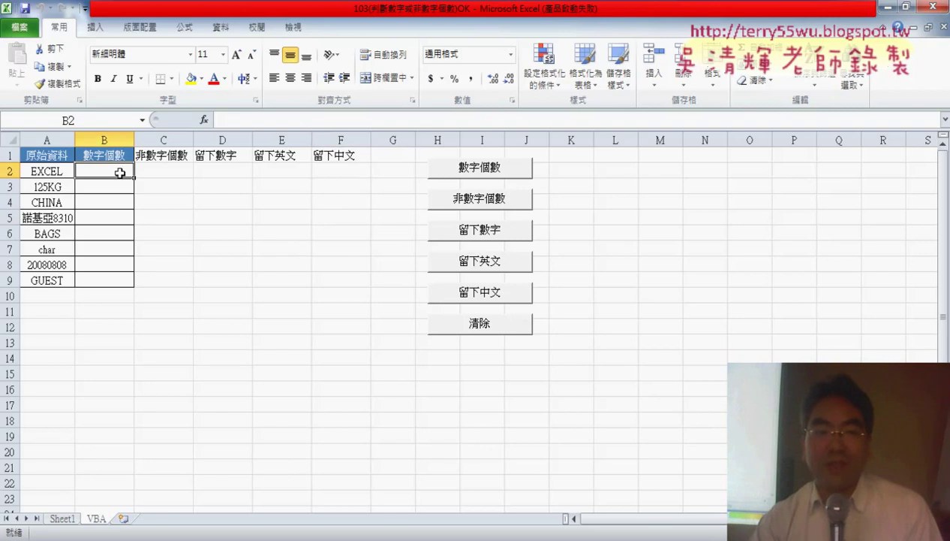
pyautogui.click(204, 120)
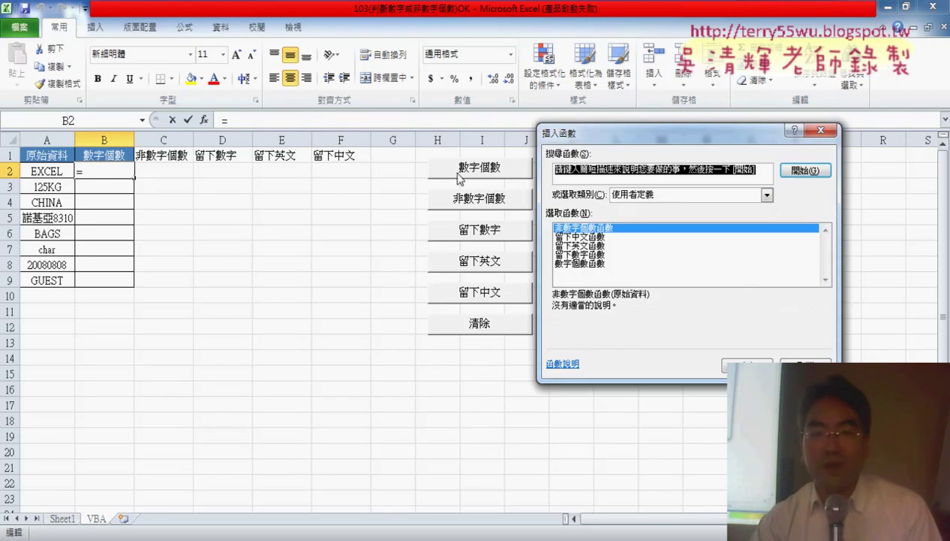
pyautogui.click(672, 195)
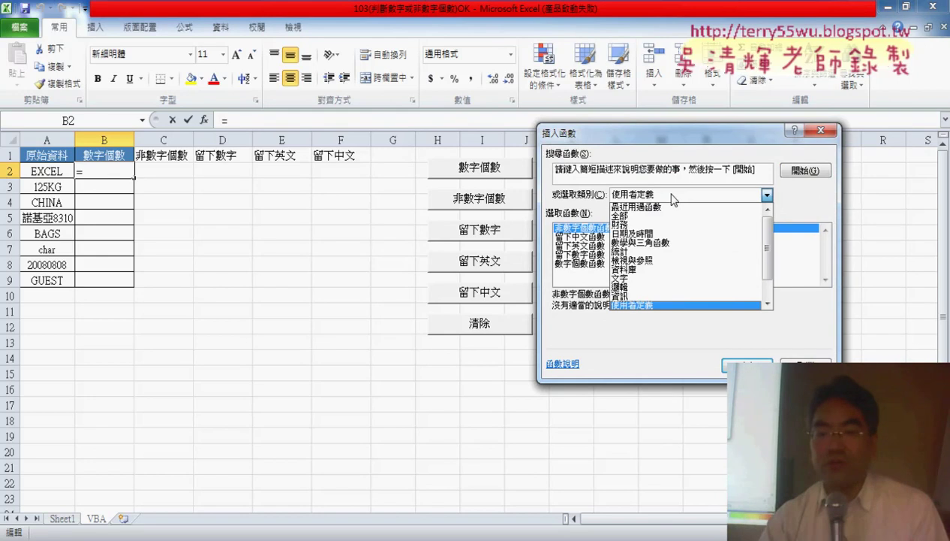
pyautogui.click(654, 304)
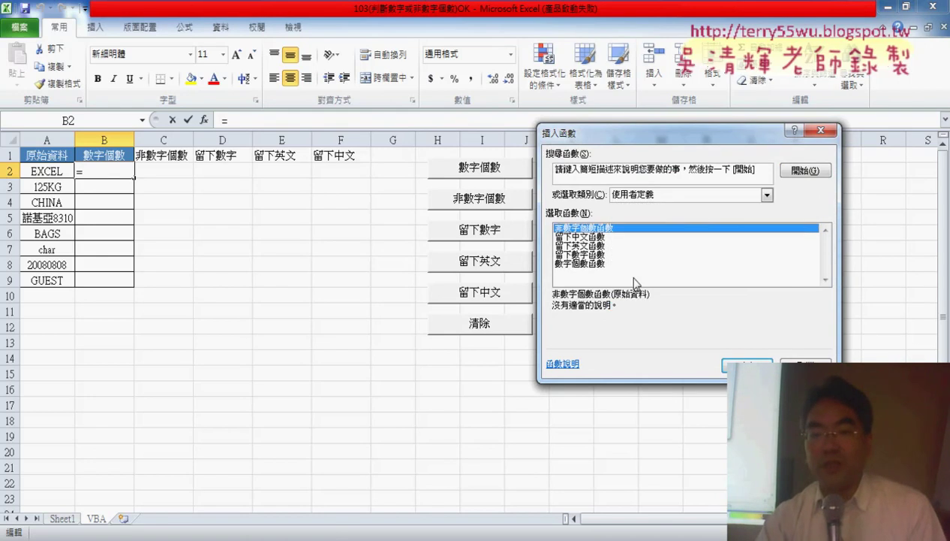
pyautogui.click(582, 264)
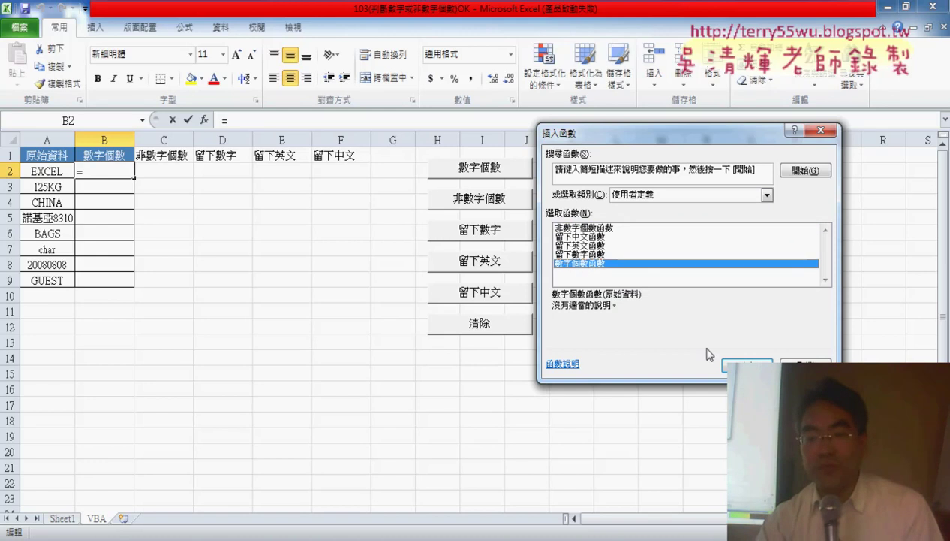
pyautogui.click(739, 365)
pyautogui.click(47, 171)
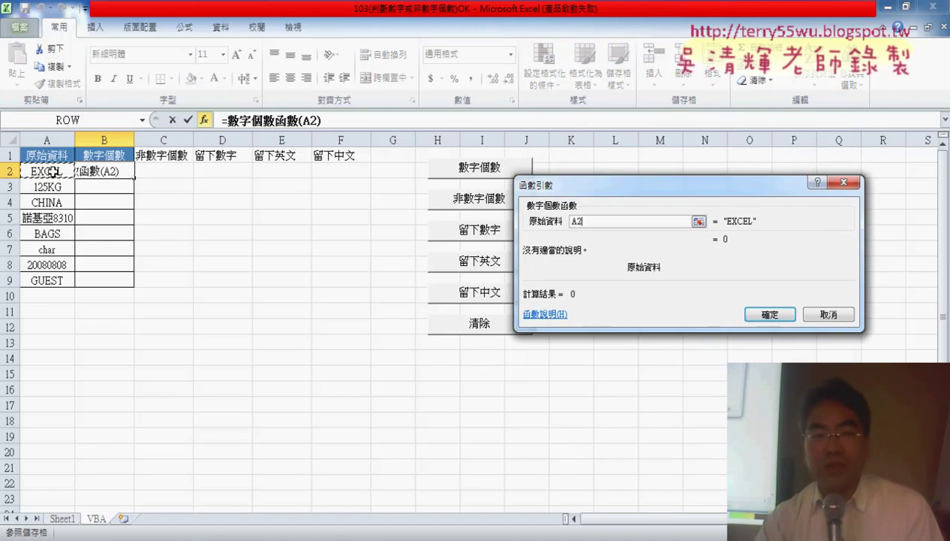
pyautogui.click(770, 314)
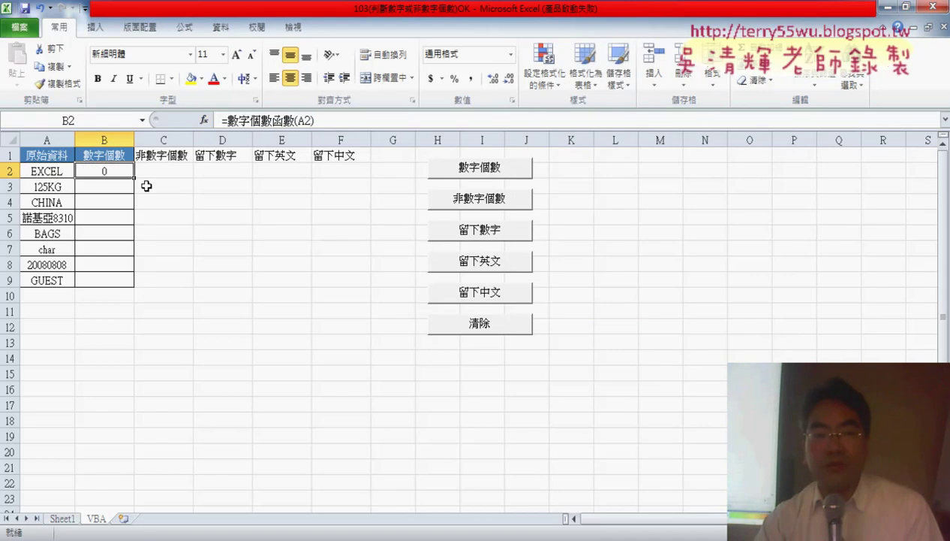
pyautogui.moveTo(134, 179); pyautogui.dragTo(136, 284)
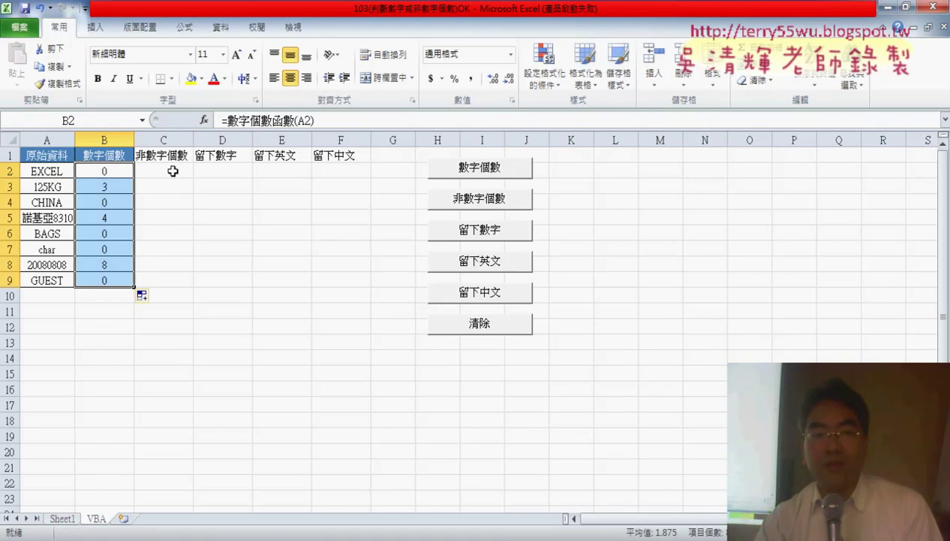
pyautogui.click(173, 171)
pyautogui.click(204, 120)
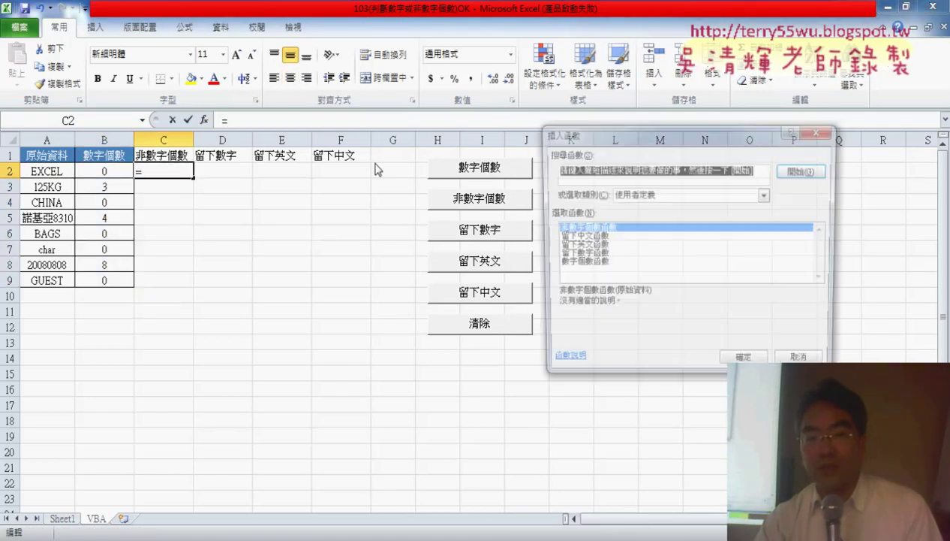
# Put =非數字個數函數(A2) in C2 and fill it down to C9.
pyautogui.doubleClick(582, 229)
pyautogui.click(46, 171)
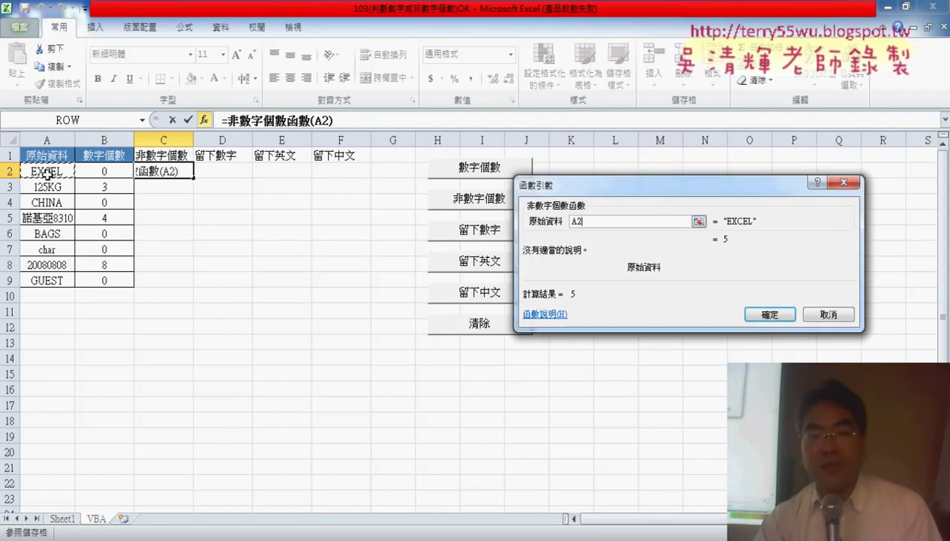
pyautogui.click(772, 315)
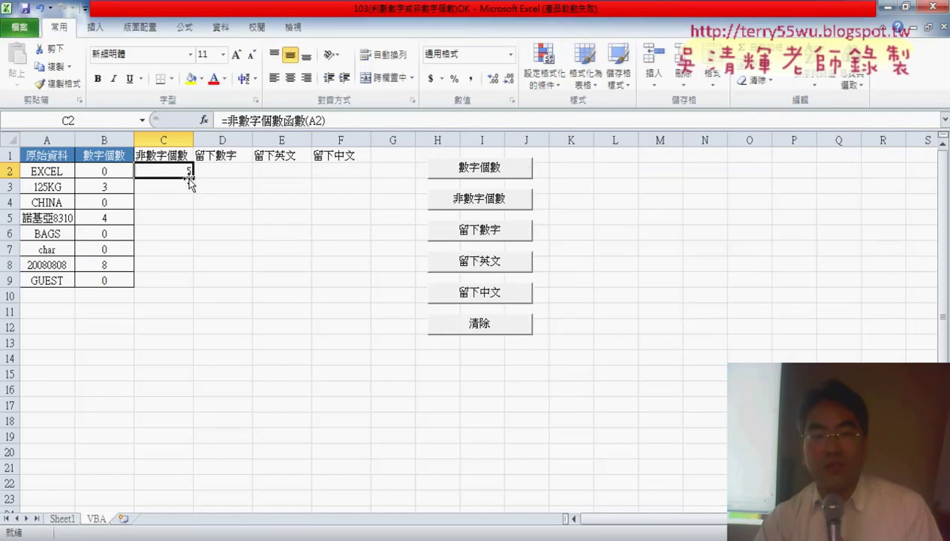
pyautogui.doubleClick(192, 178)
# Insert =留下數字函數(A2) in D2 and fill it down to D9.
pyautogui.click(230, 171)
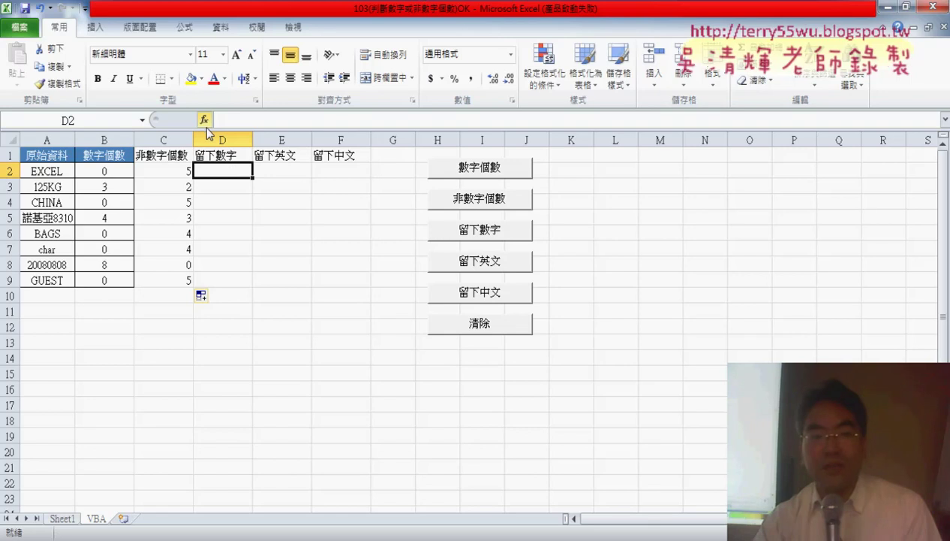
pyautogui.click(203, 120)
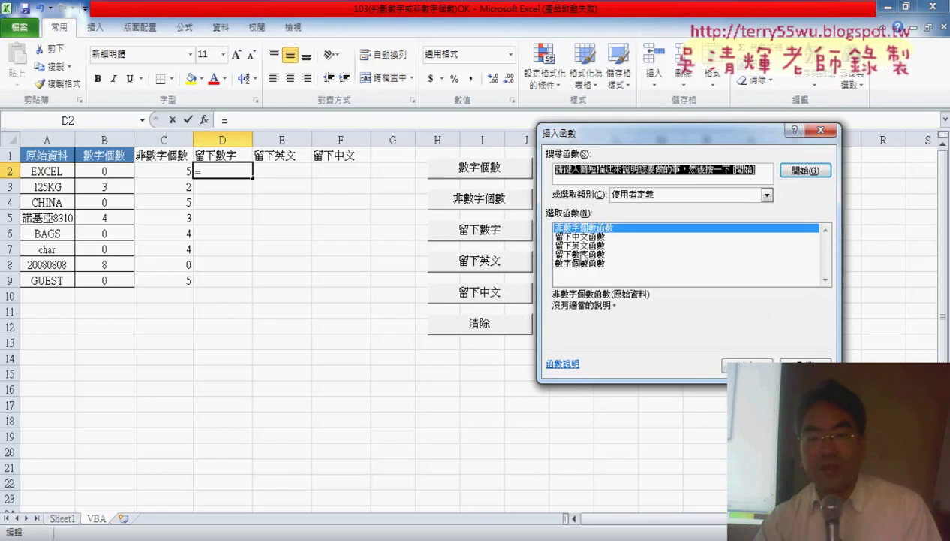
pyautogui.doubleClick(583, 256)
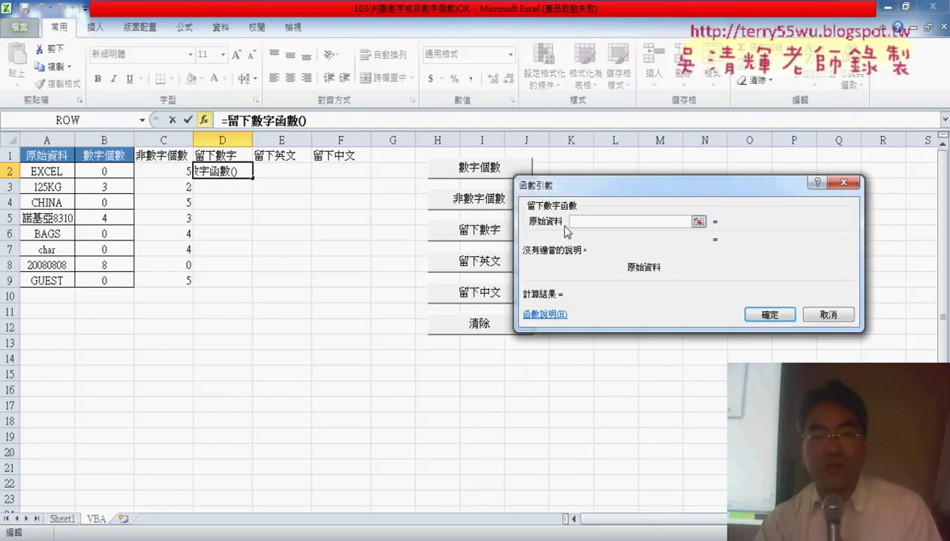
pyautogui.click(45, 171)
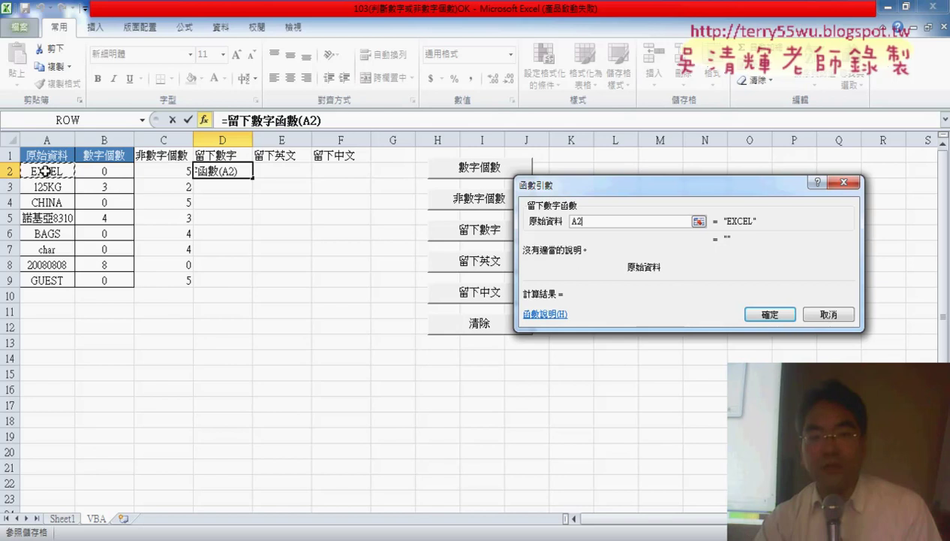
pyautogui.click(770, 314)
pyautogui.doubleClick(253, 179)
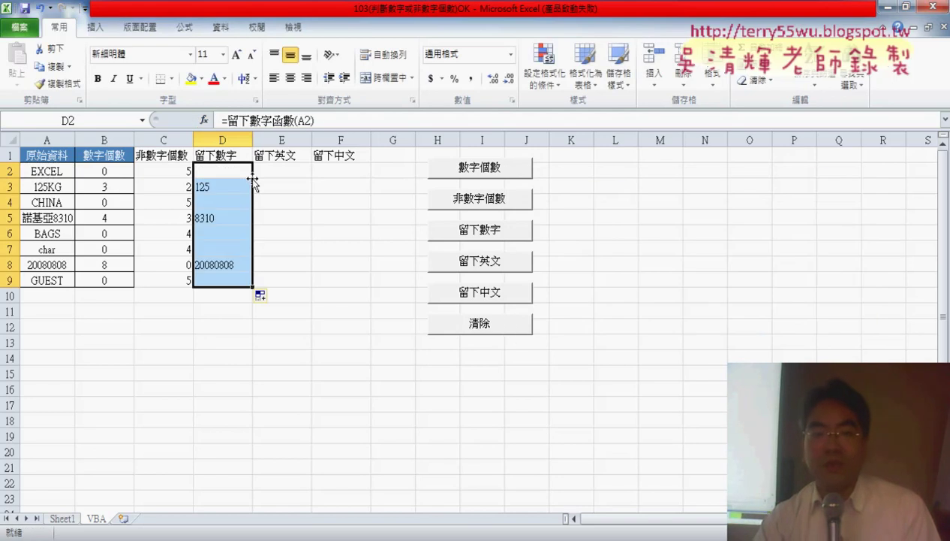
# Enter =留下英文函數(A2) in E2 and fill it down to E9, giving letters like EXCEL.
pyautogui.click(278, 172)
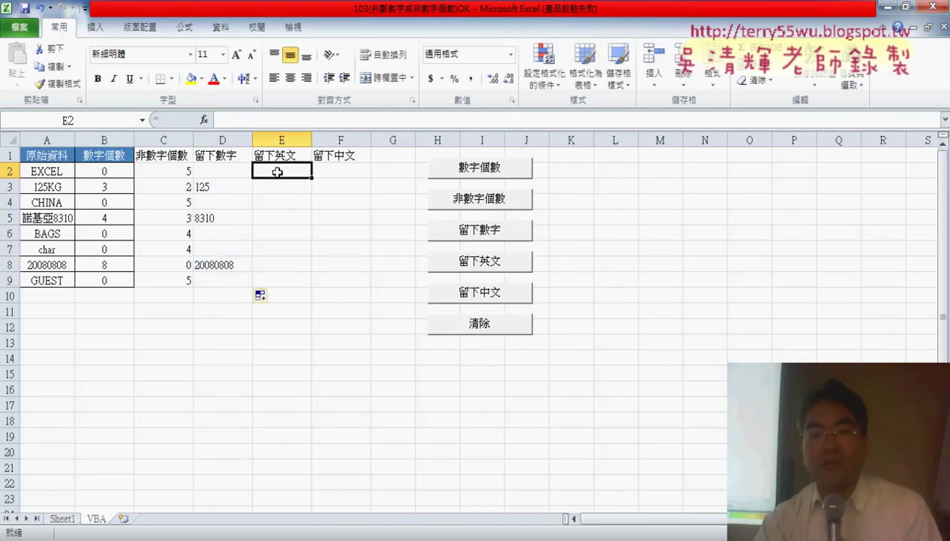
pyautogui.click(203, 120)
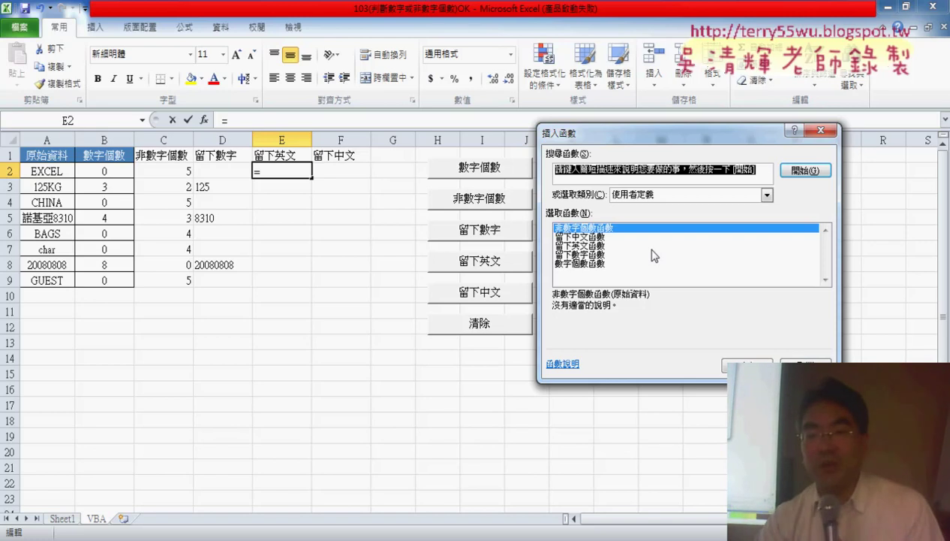
pyautogui.press('Escape')
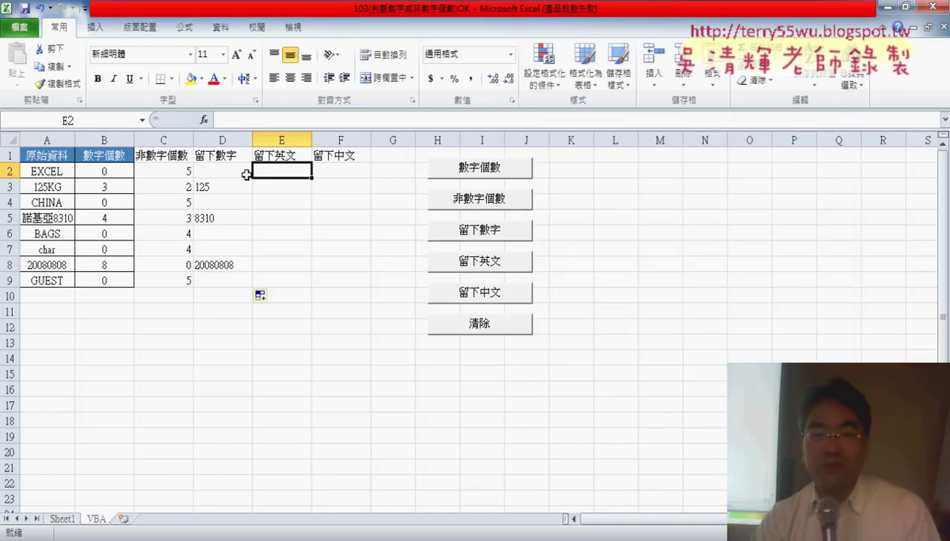
pyautogui.click(204, 120)
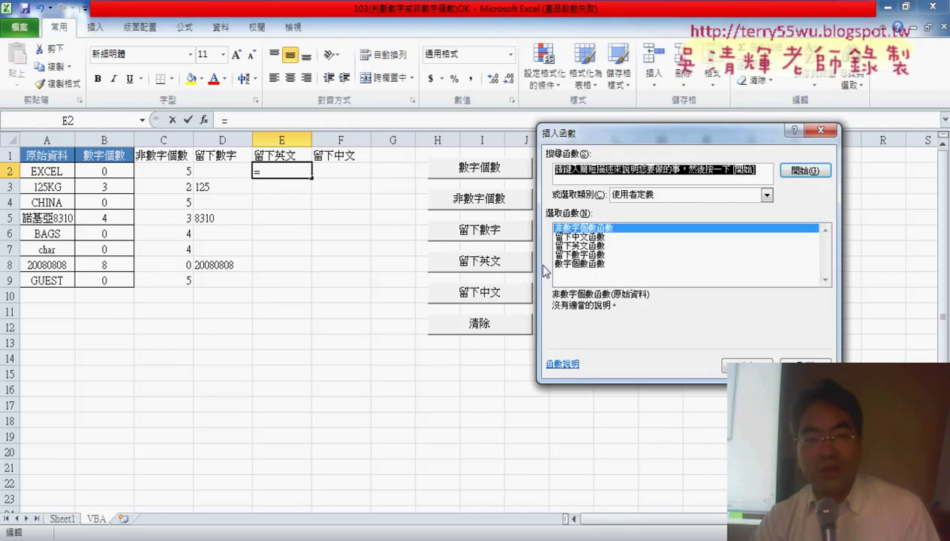
pyautogui.doubleClick(582, 246)
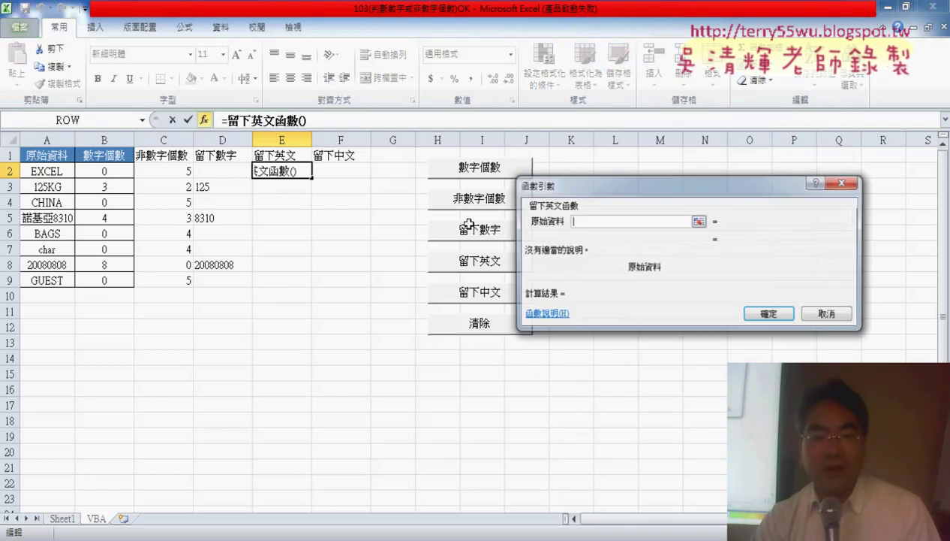
pyautogui.click(73, 172)
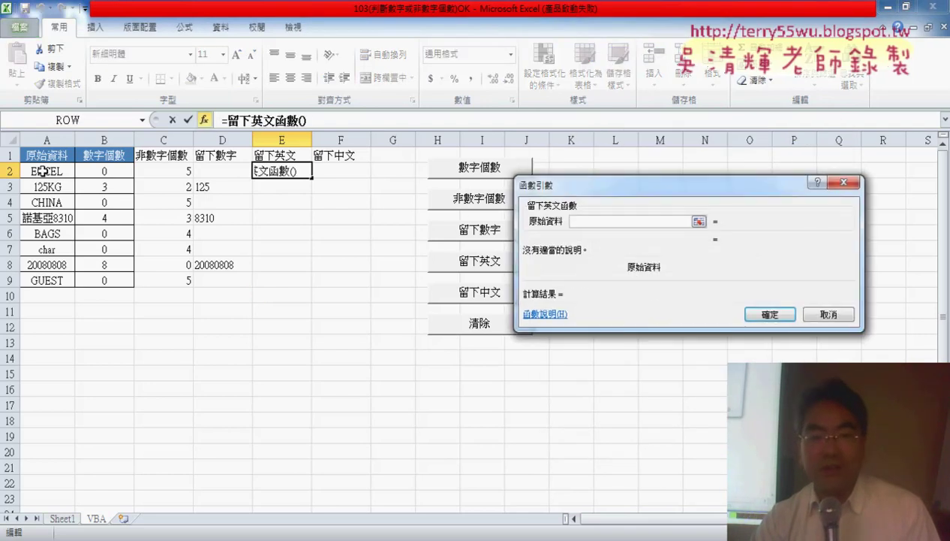
pyautogui.click(760, 315)
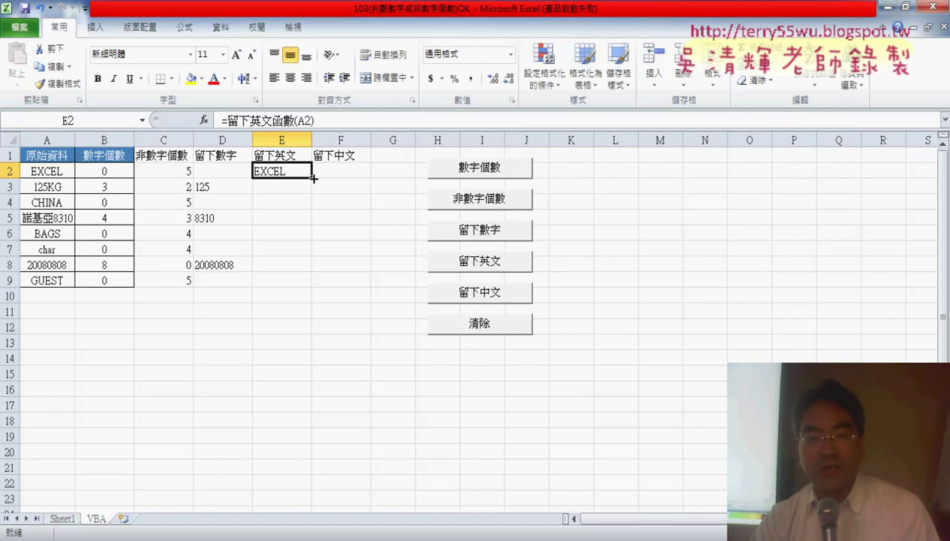
pyautogui.doubleClick(313, 177)
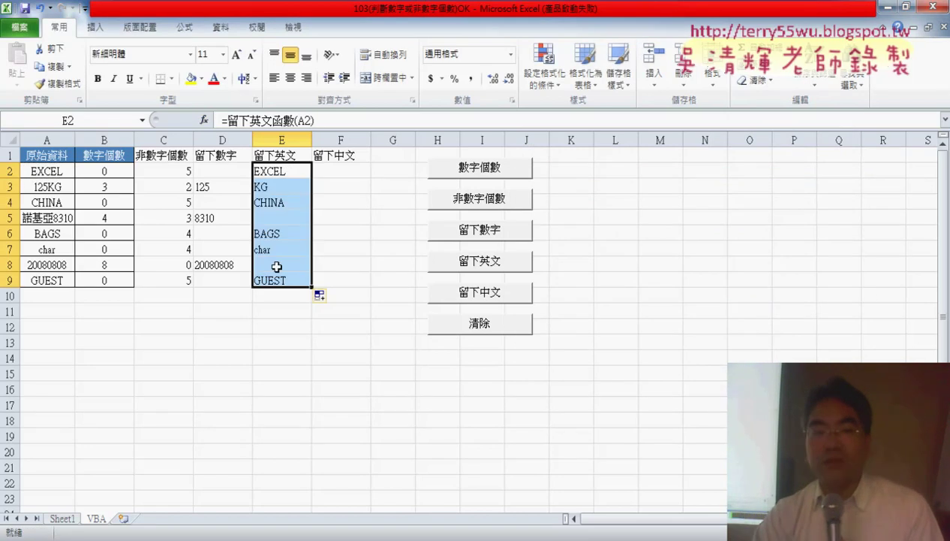
pyautogui.moveTo(220, 168); pyautogui.dragTo(226, 280)
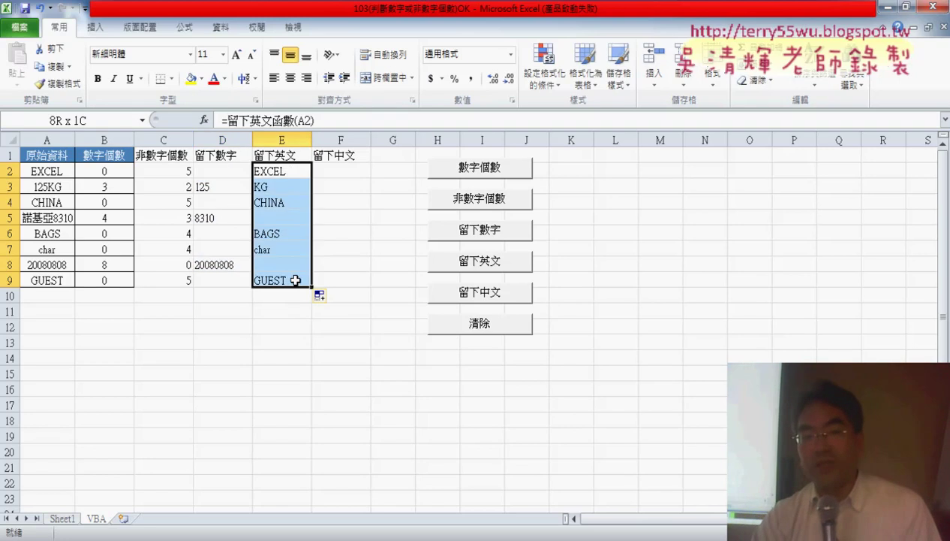
pyautogui.moveTo(293, 250); pyautogui.dragTo(296, 279)
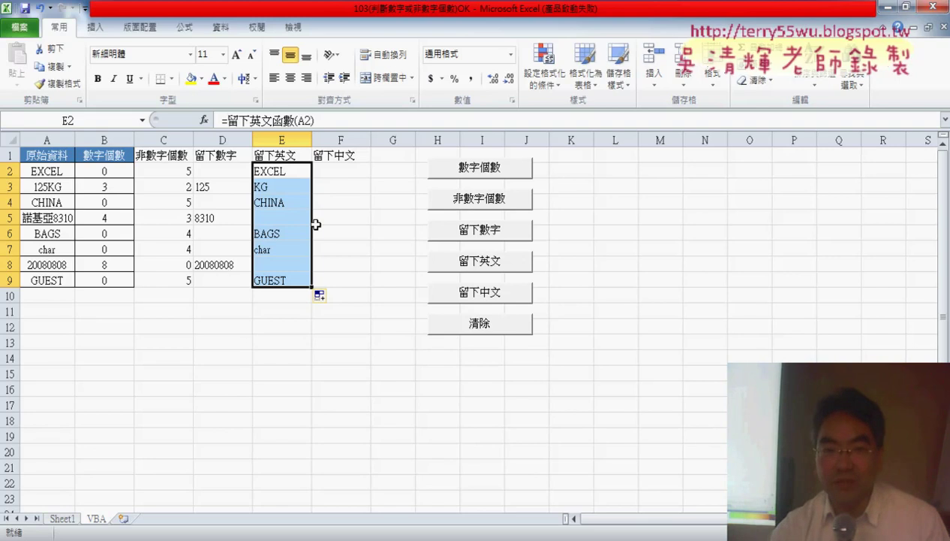
# Insert =留下中文函數(A2) in F2, fill it to F9, then clear columns B–F with 清除.
pyautogui.click(342, 170)
pyautogui.click(204, 120)
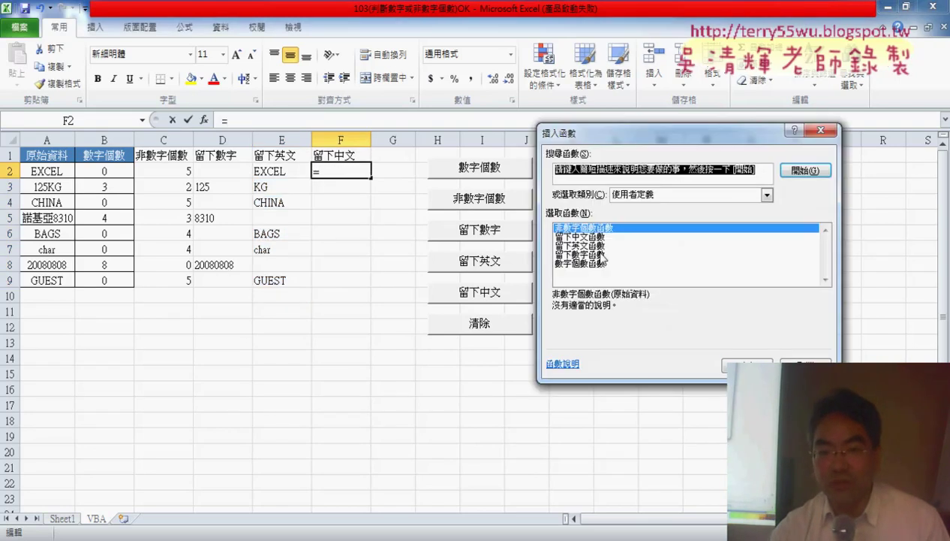
pyautogui.doubleClick(581, 237)
pyautogui.click(68, 171)
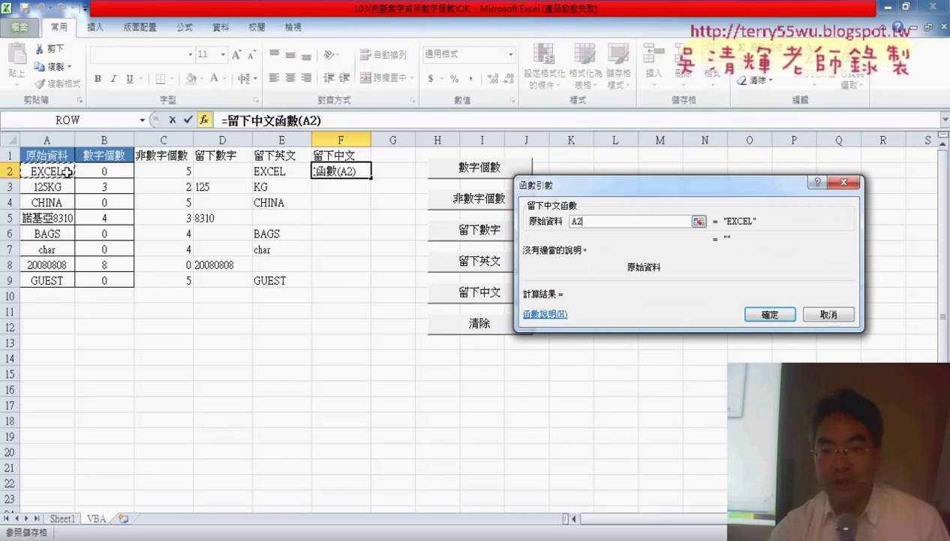
pyautogui.click(770, 314)
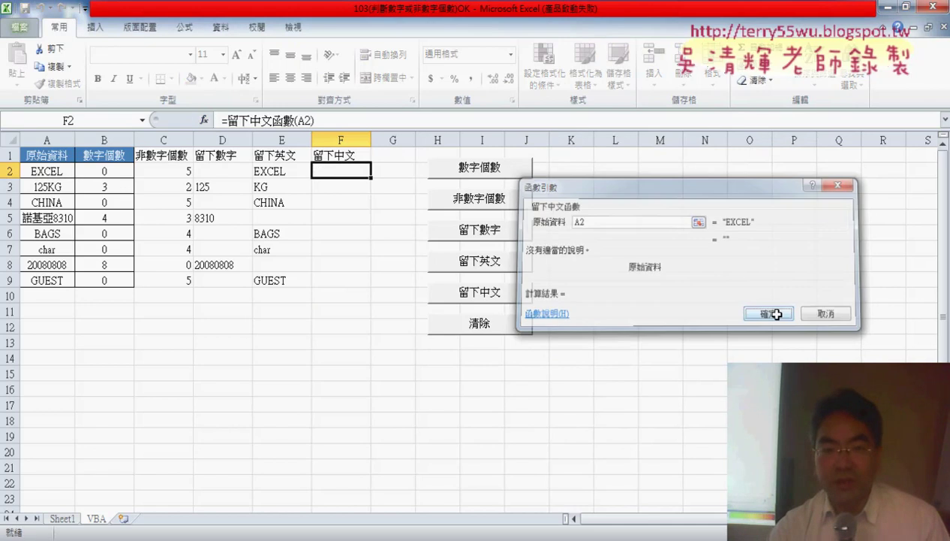
pyautogui.click(375, 170)
pyautogui.click(340, 175)
pyautogui.doubleClick(371, 179)
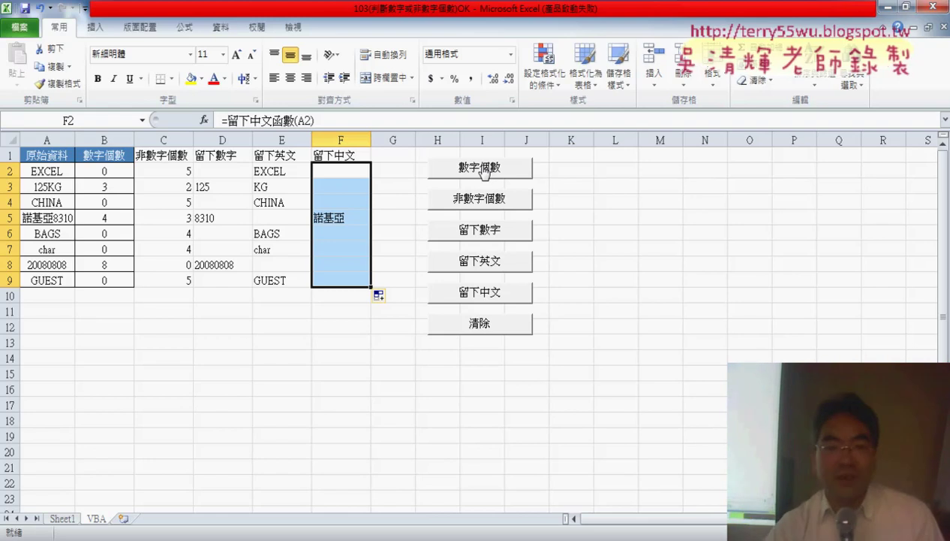
pyautogui.click(471, 329)
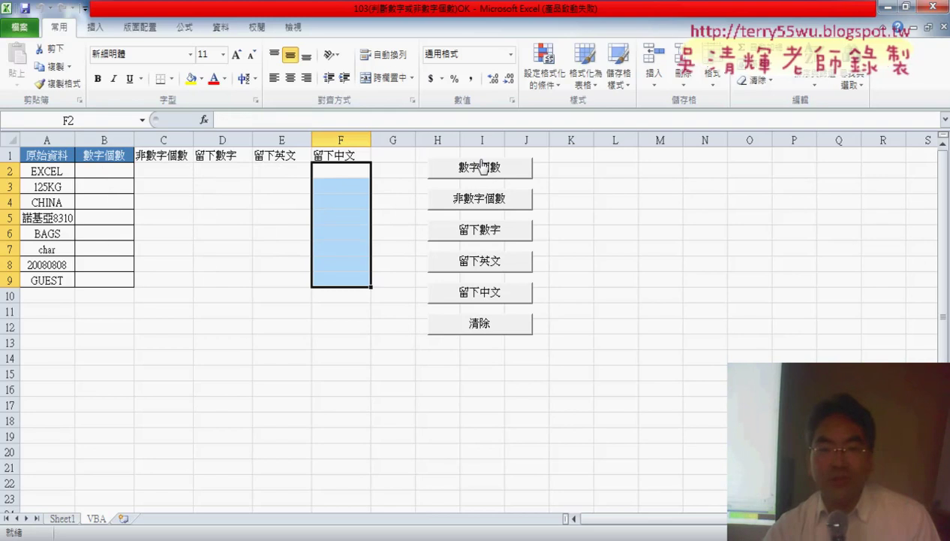
pyautogui.click(585, 173)
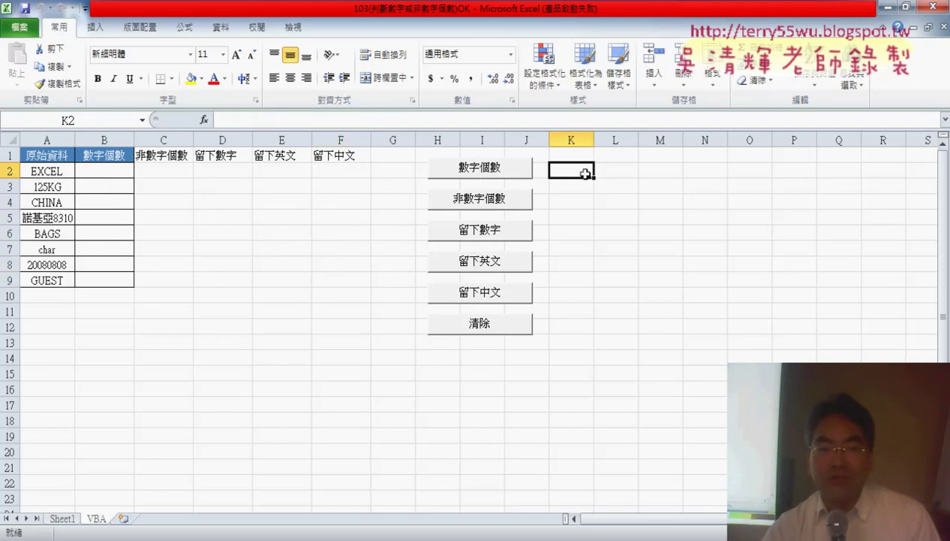
# Run the 數字個數 macro and select B2:B9 to check counts 0, 3, 0, 4, 0, 0, 8, 0.
pyautogui.click(489, 172)
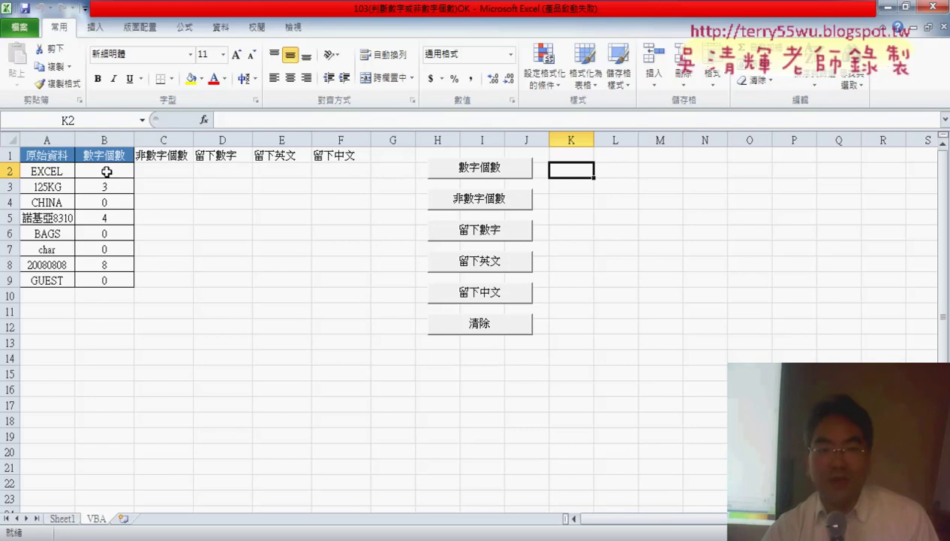
pyautogui.moveTo(106, 172); pyautogui.dragTo(107, 280)
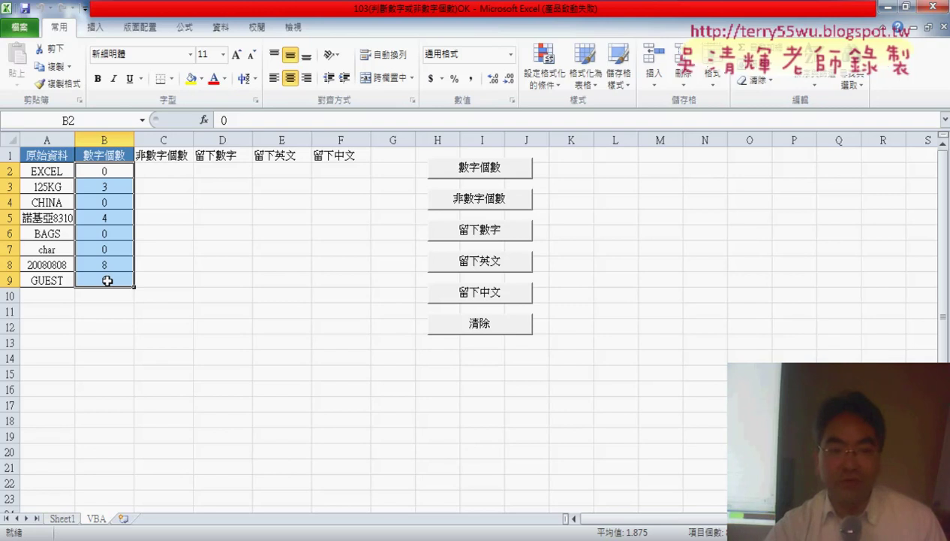
# Open the 數字個數 macro's code via 指定巨集 > 編輯 and fit the VBA window over the sheet.
pyautogui.rightClick(469, 169)
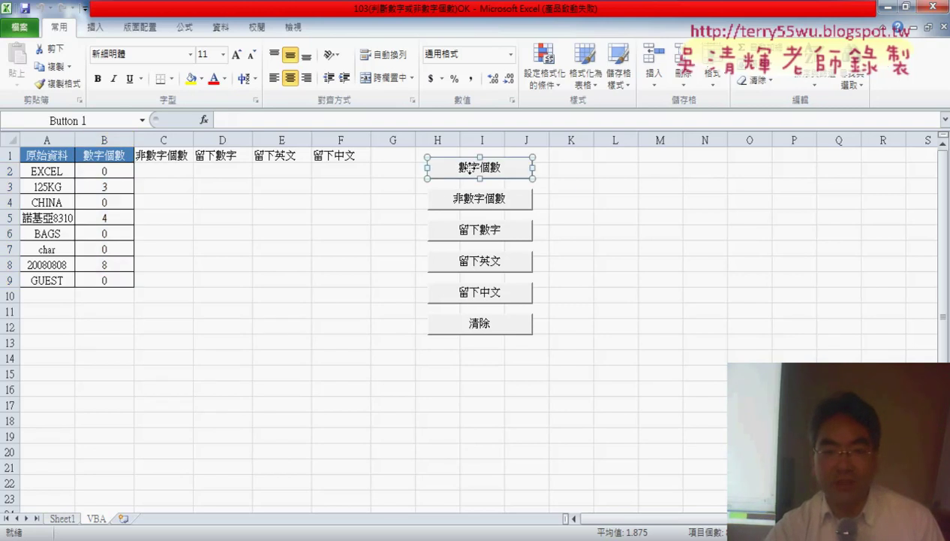
pyautogui.click(513, 294)
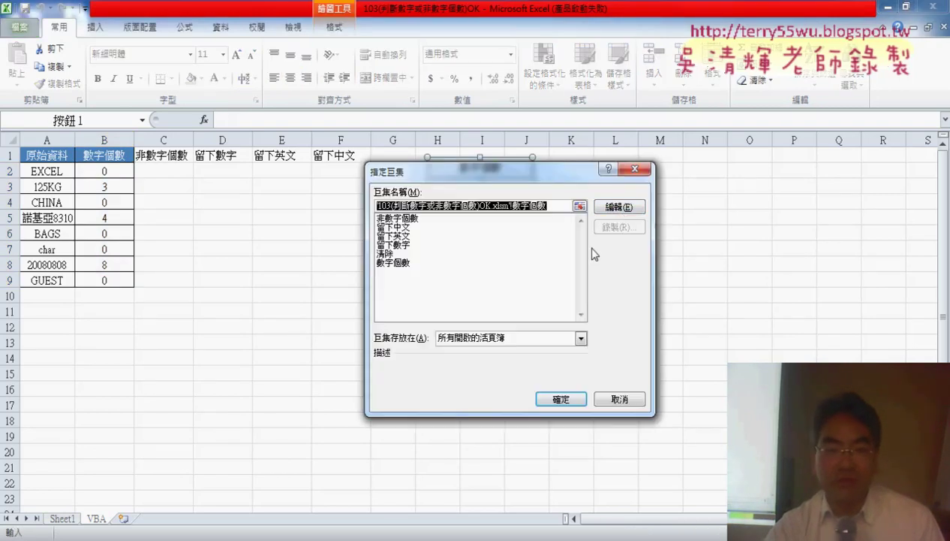
pyautogui.click(619, 207)
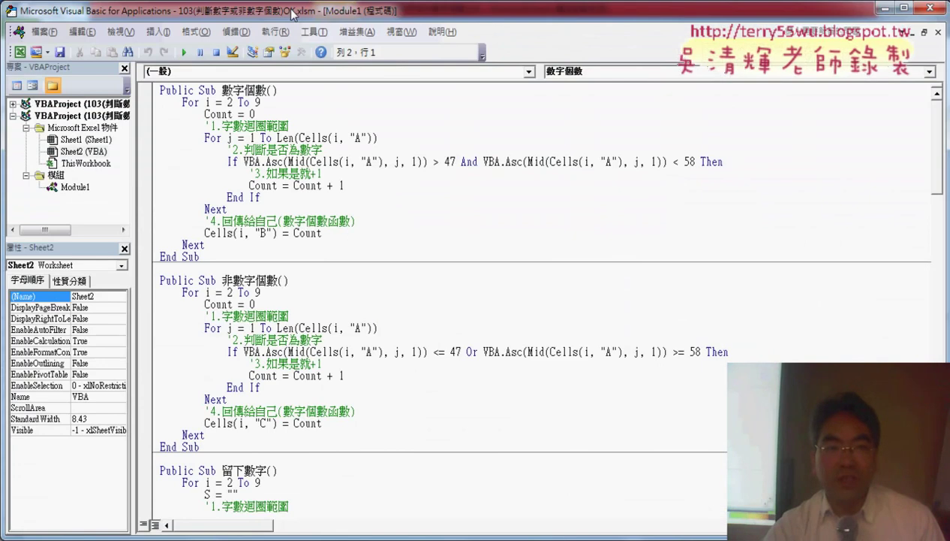
pyautogui.moveTo(59, 9); pyautogui.dragTo(258, 51)
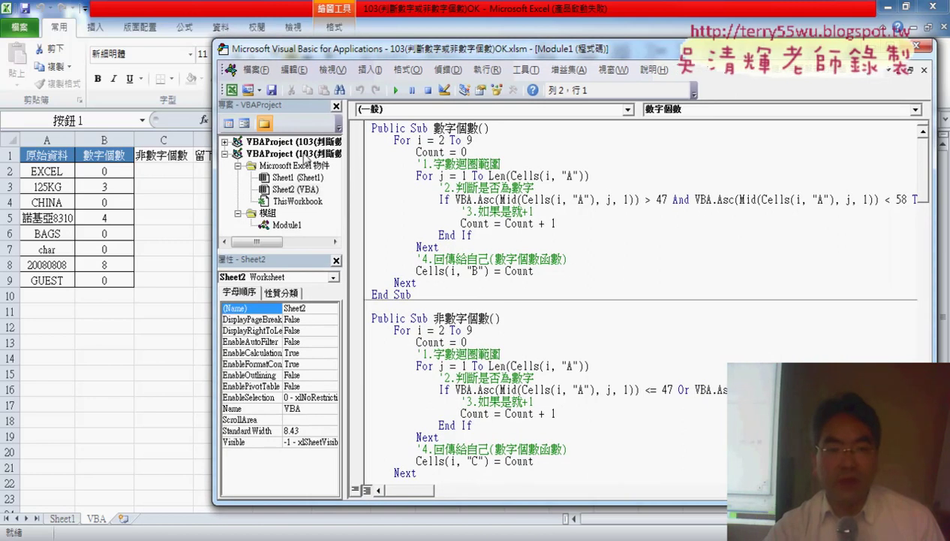
pyautogui.moveTo(348, 169); pyautogui.dragTo(297, 163)
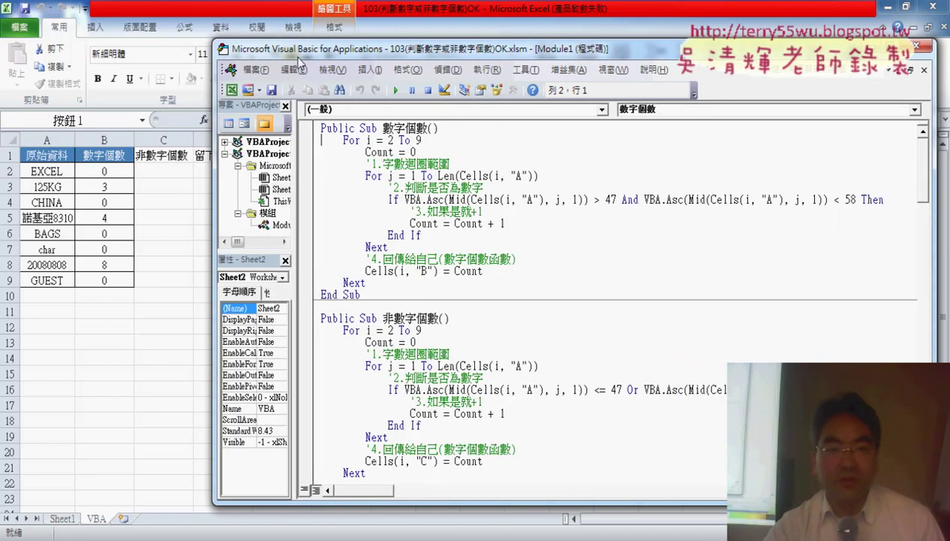
pyautogui.moveTo(294, 51); pyautogui.dragTo(230, 53)
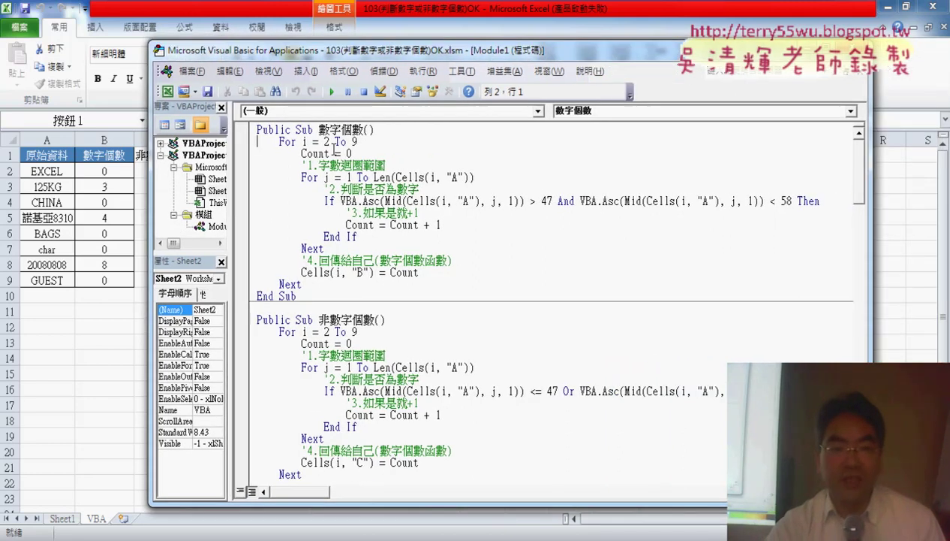
pyautogui.moveTo(226, 231); pyautogui.dragTo(299, 233)
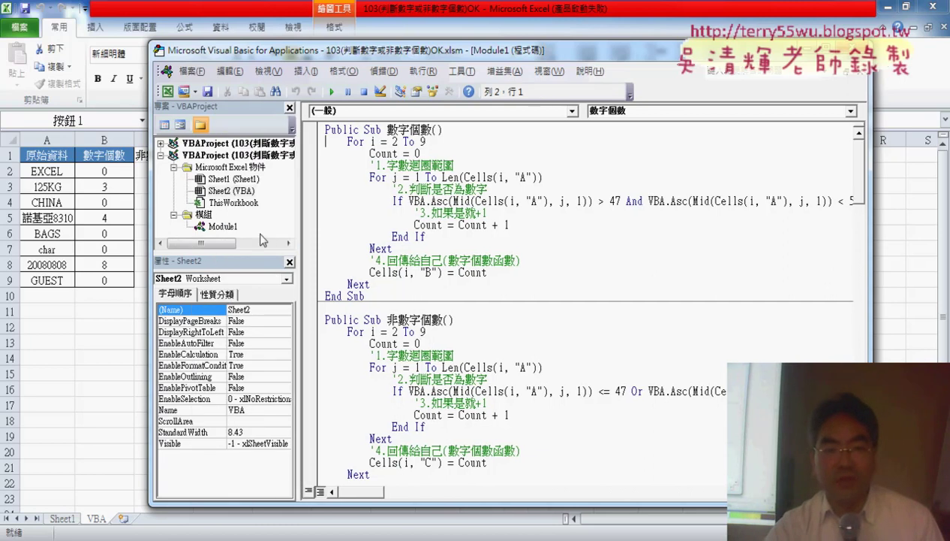
# Add a new module to the project and select the 數字個數 Sub body.
pyautogui.rightClick(204, 217)
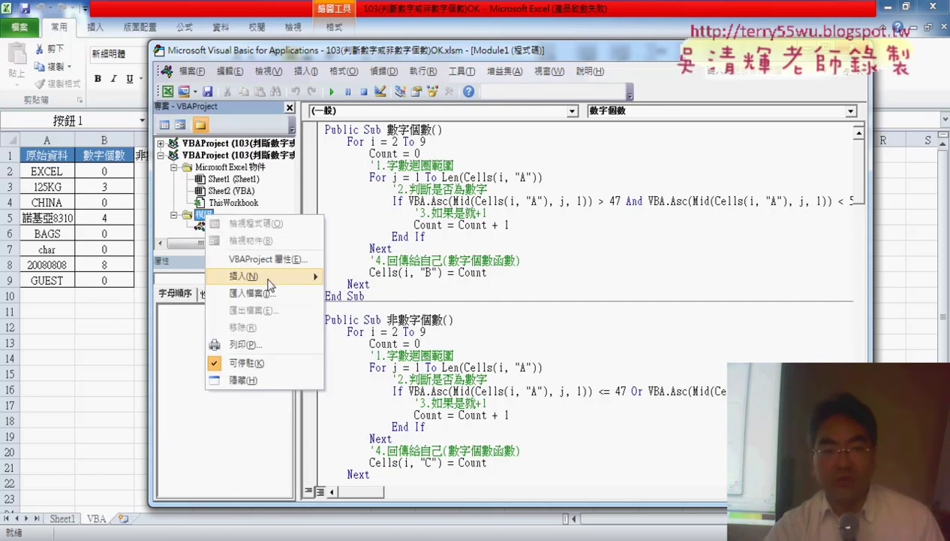
pyautogui.moveTo(271, 283)
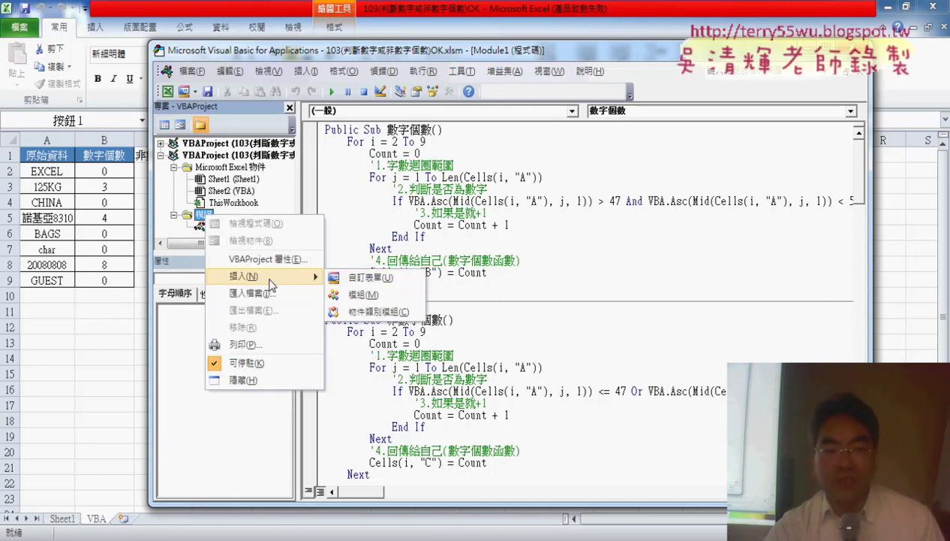
pyautogui.click(384, 295)
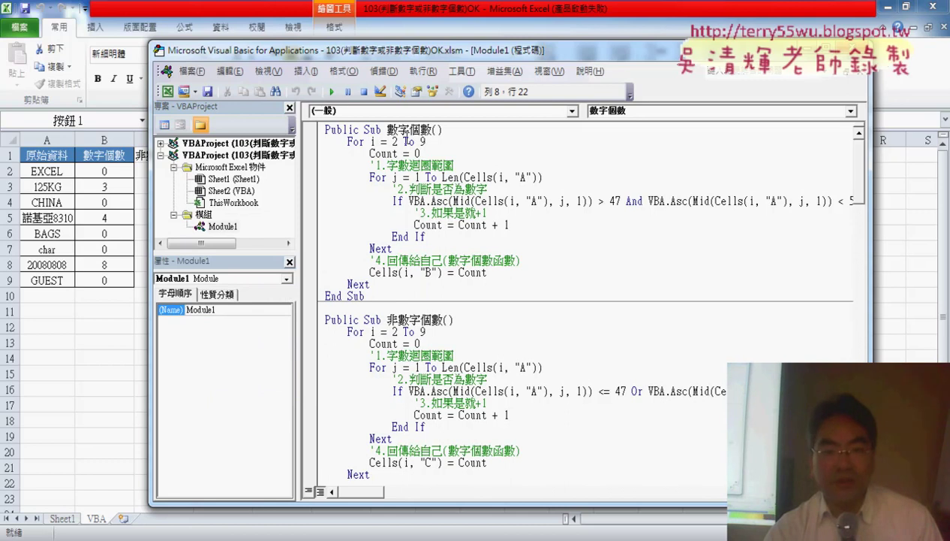
pyautogui.moveTo(370, 284); pyautogui.dragTo(316, 142)
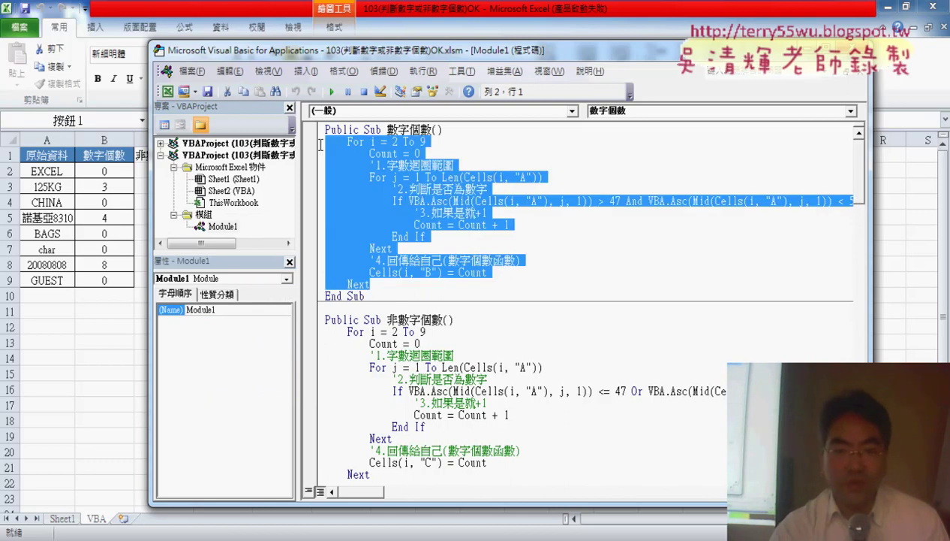
# Delete the 數字個數 macro body, cancel an Insert > Procedure attempt, and place the caret inside.
pyautogui.press('Delete')
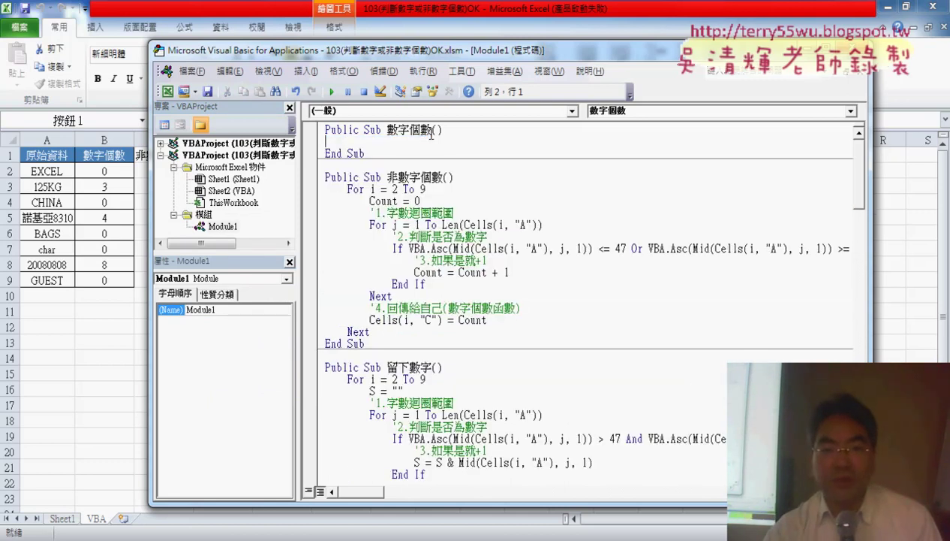
pyautogui.moveTo(431, 133); pyautogui.dragTo(397, 132)
pyautogui.click(308, 77)
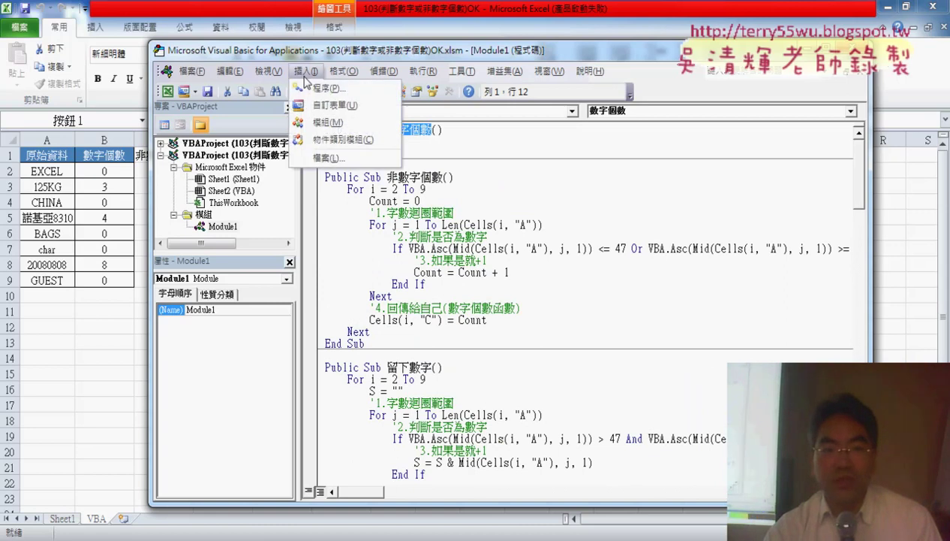
pyautogui.click(322, 87)
pyautogui.moveTo(383, 154); pyautogui.dragTo(366, 156)
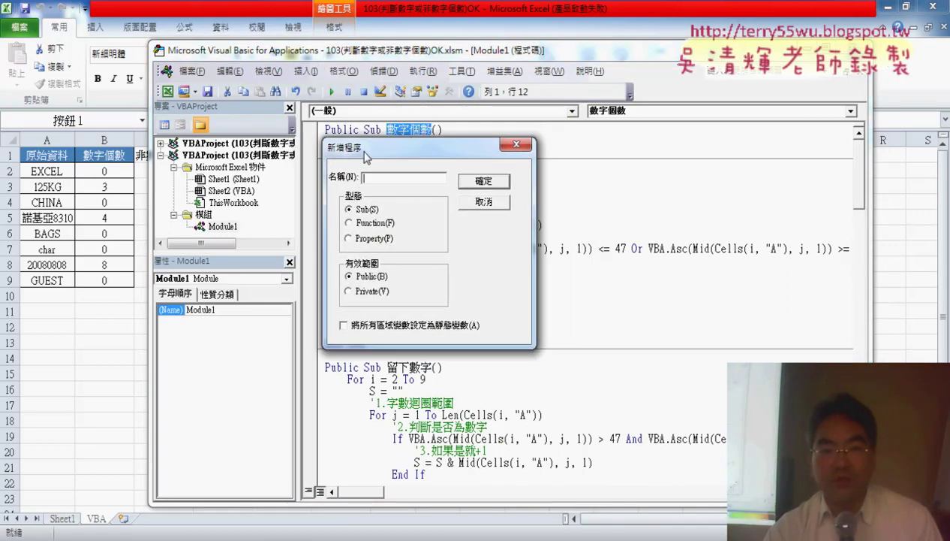
pyautogui.click(484, 202)
pyautogui.click(424, 141)
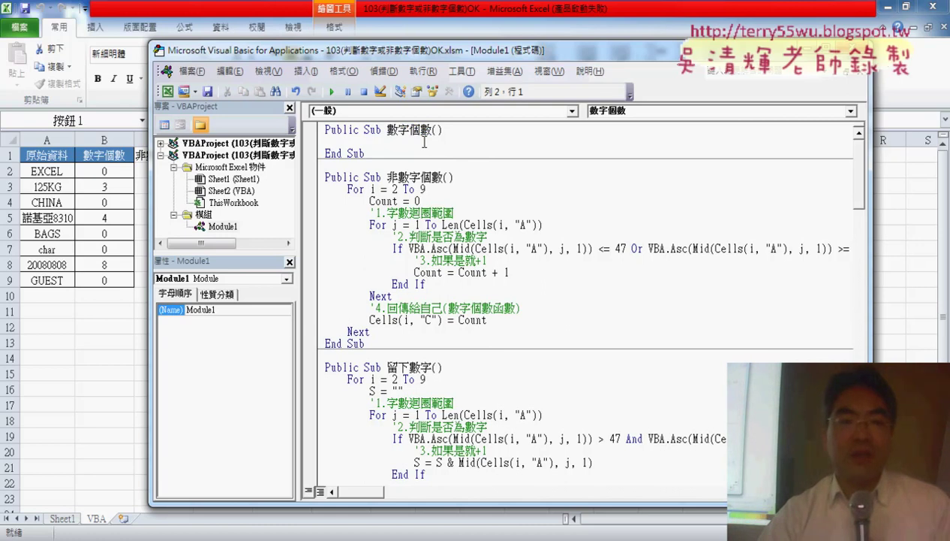
pyautogui.moveTo(410, 58); pyautogui.dragTo(482, 57)
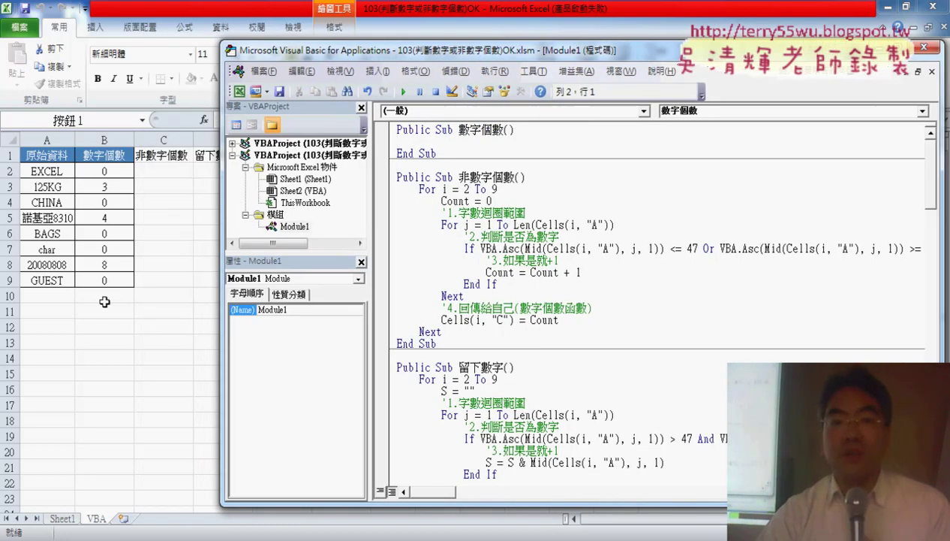
# Add an indented For i = 2 To 9 … Next outer loop to the 數字個數 macro.
pyautogui.press('Tab')
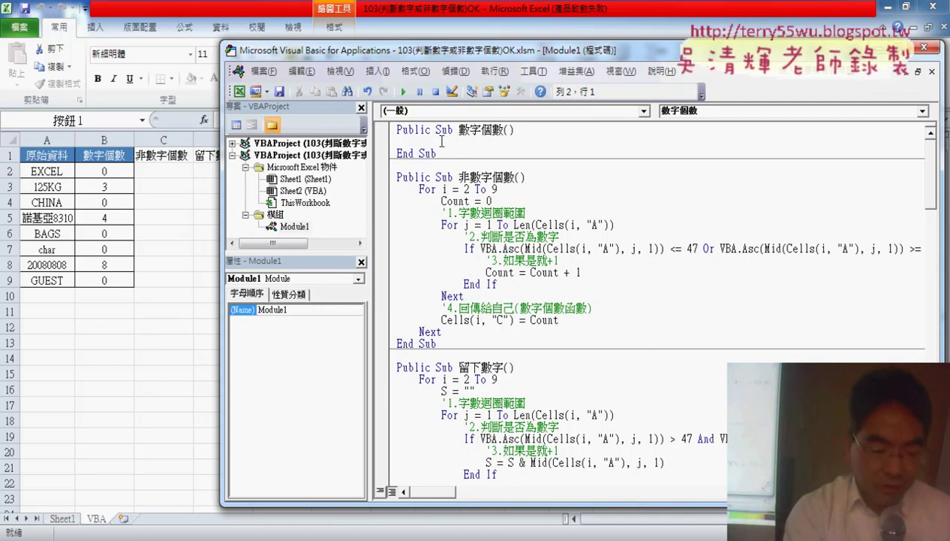
pyautogui.write('ㄈ')
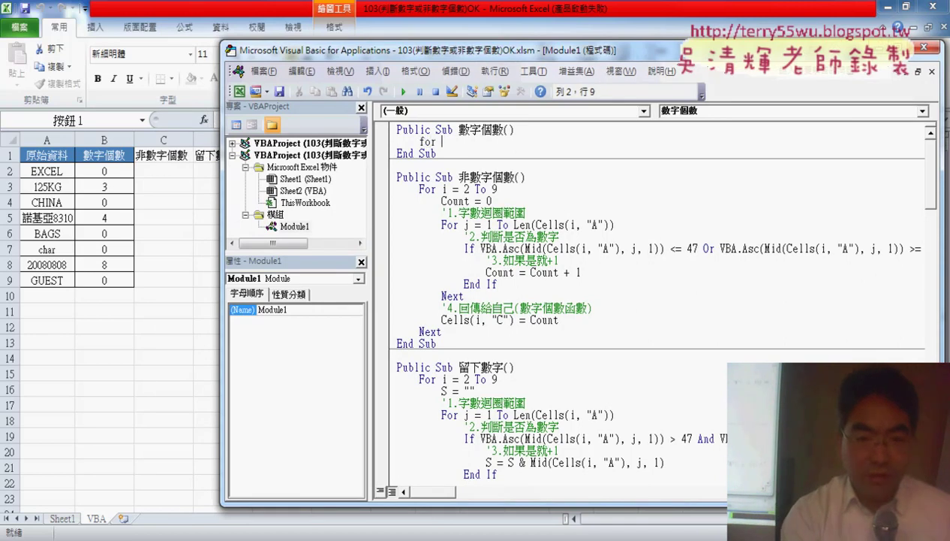
pyautogui.write('i')
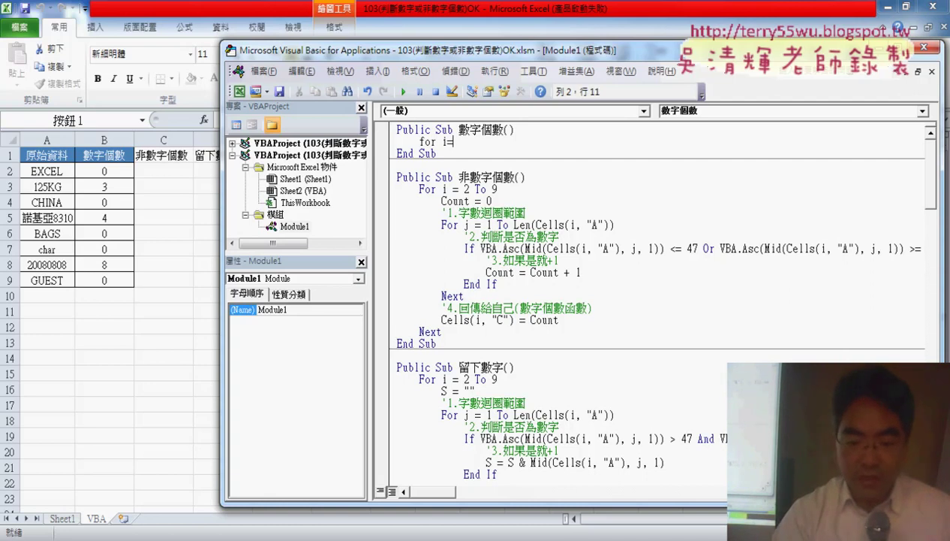
pyautogui.write('2 ')
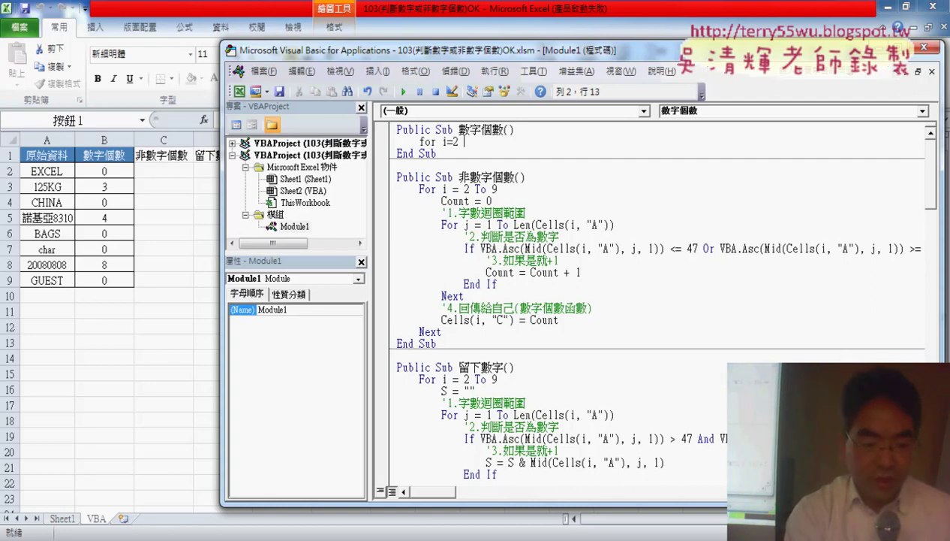
pyautogui.write('to ')
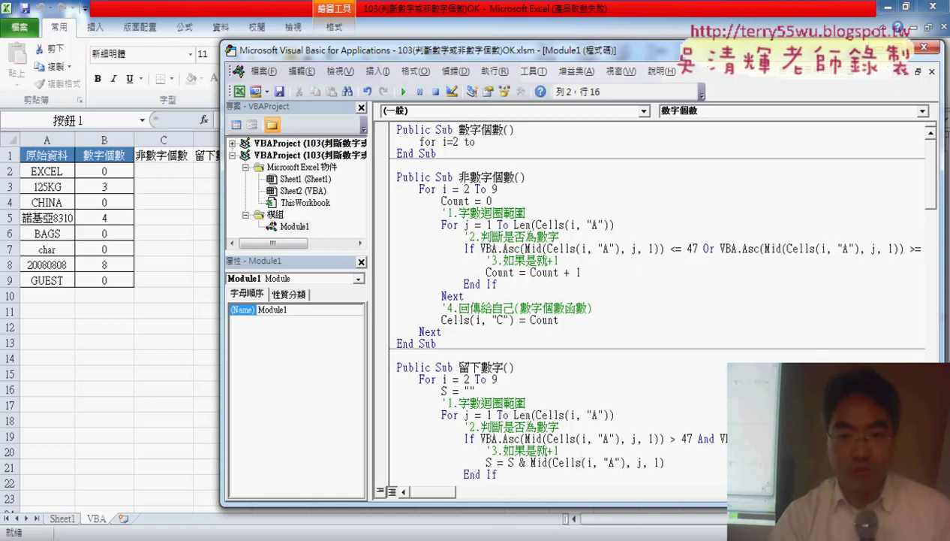
pyautogui.write('9')
pyautogui.press('Return')
pyautogui.press('Return')
pyautogui.write('n')
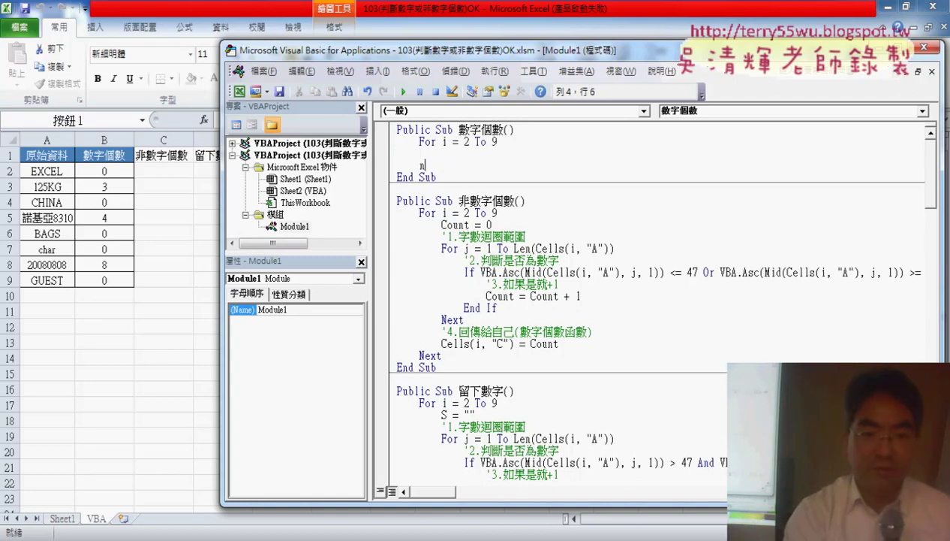
pyautogui.write('ext')
pyautogui.press('Up')
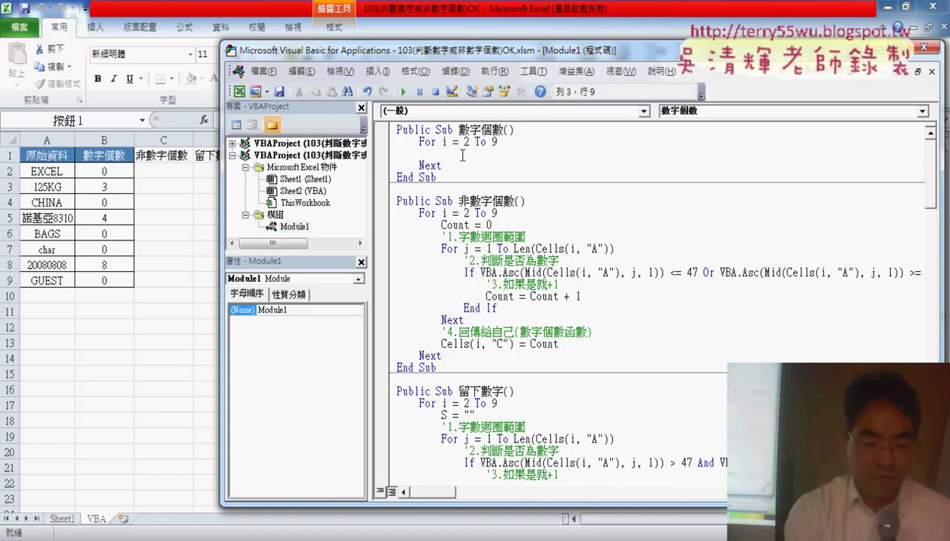
pyautogui.write('for')
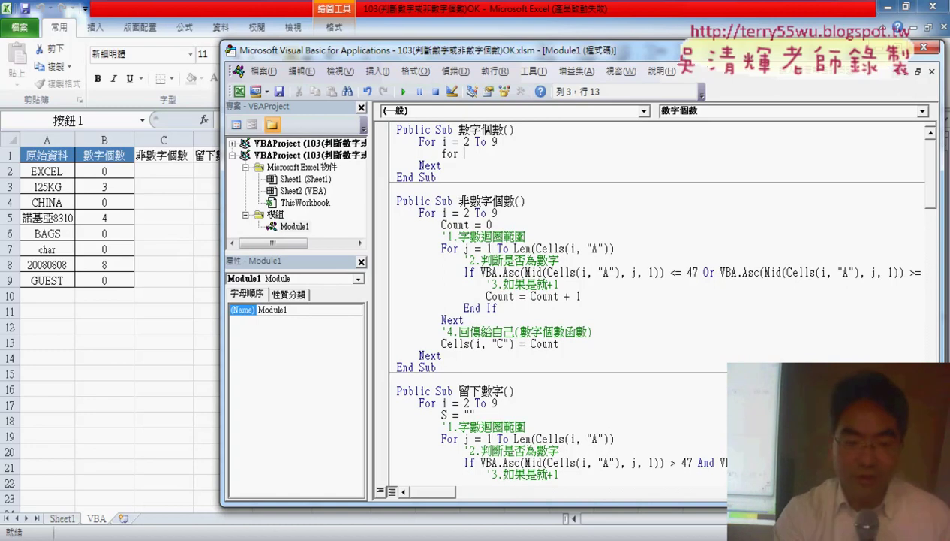
# Write an inner For j = 1 To Len(Cells(i, "A")) loop closed by its own Next.
pyautogui.write('j=')
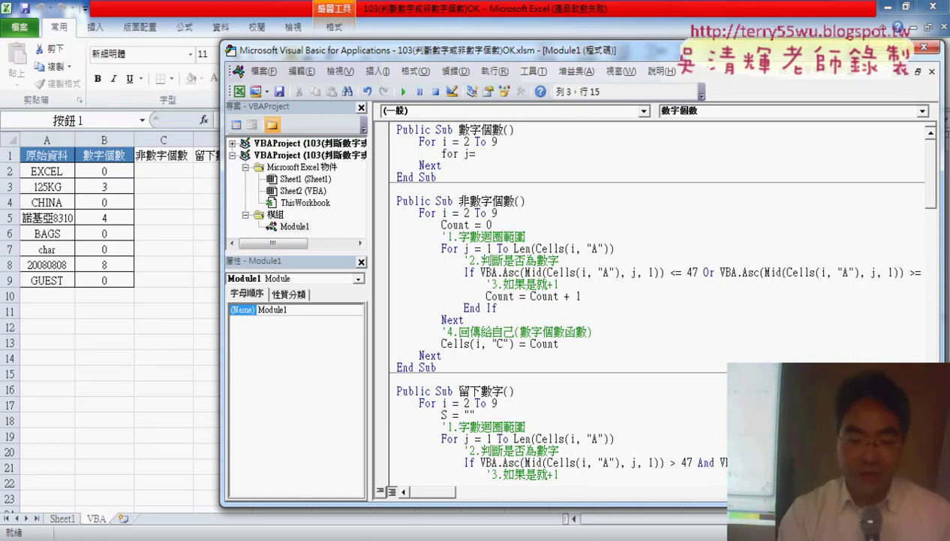
pyautogui.write('1 t')
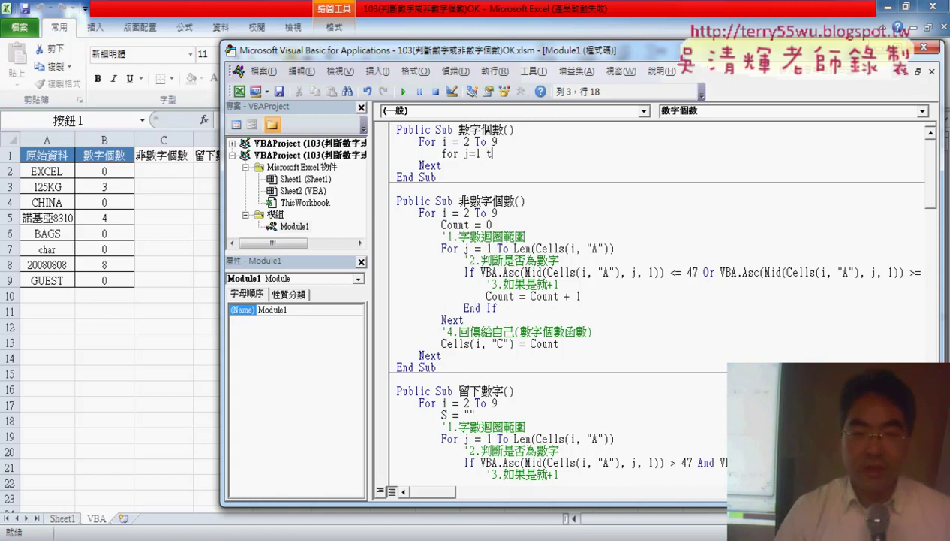
pyautogui.write('o ')
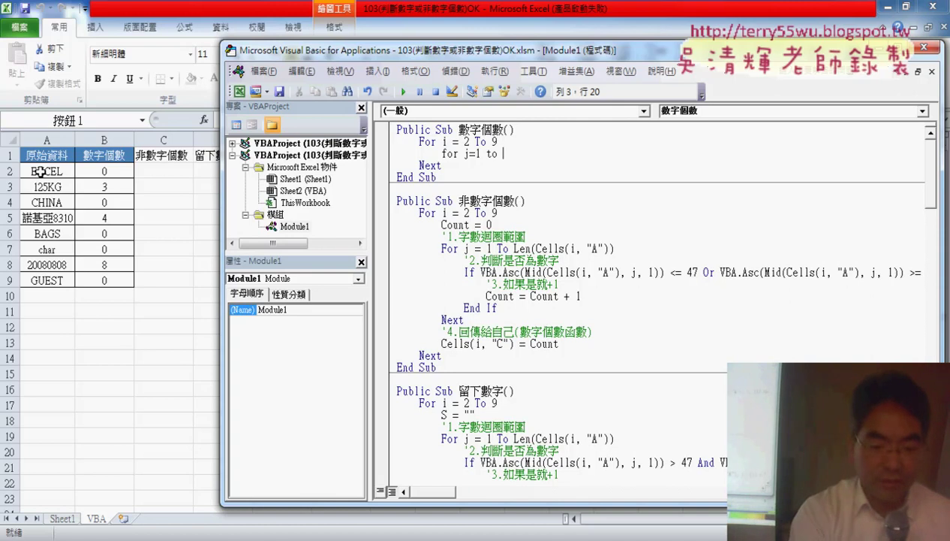
pyautogui.write('cells')
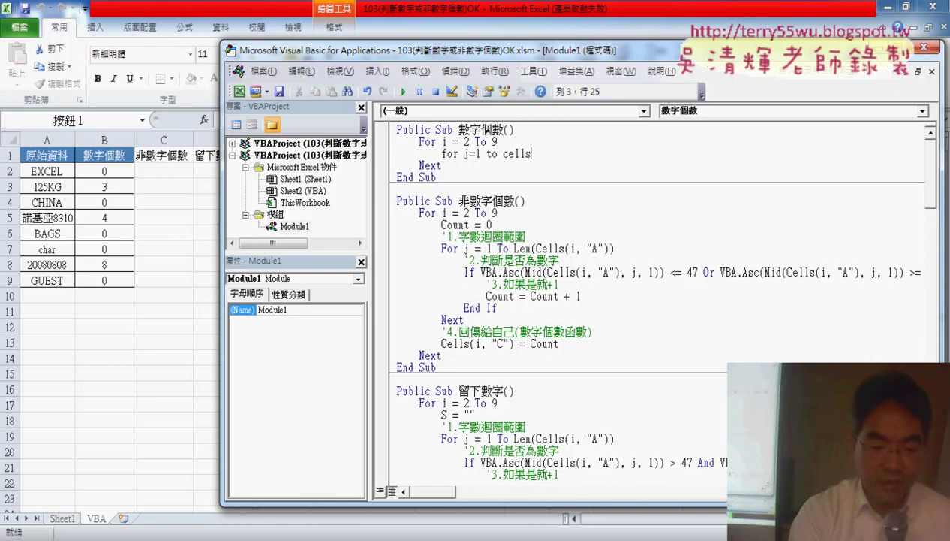
pyautogui.write('(i,')
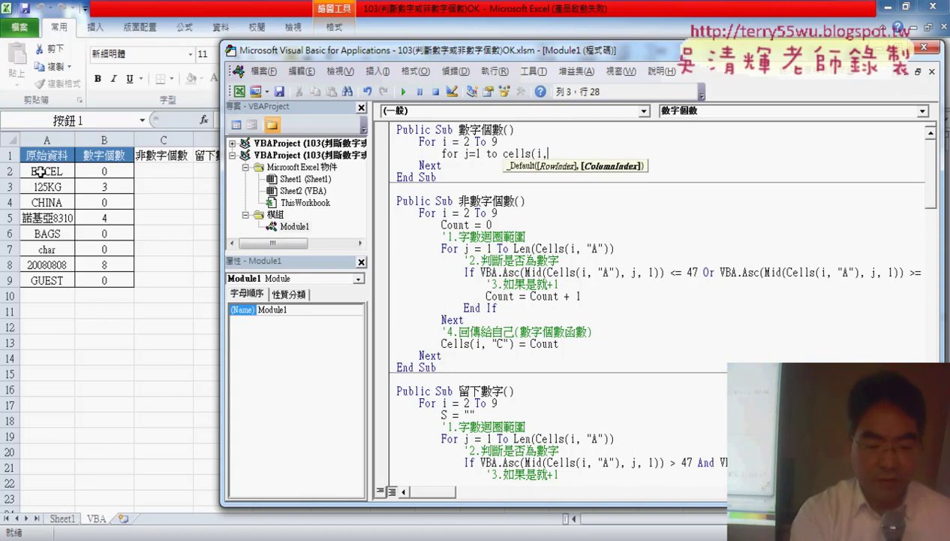
pyautogui.write('"A"')
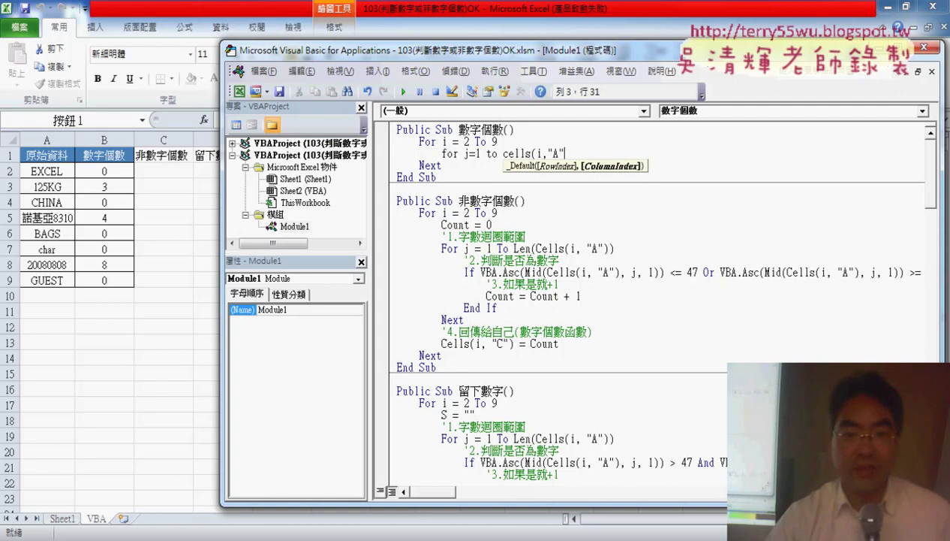
pyautogui.write(')')
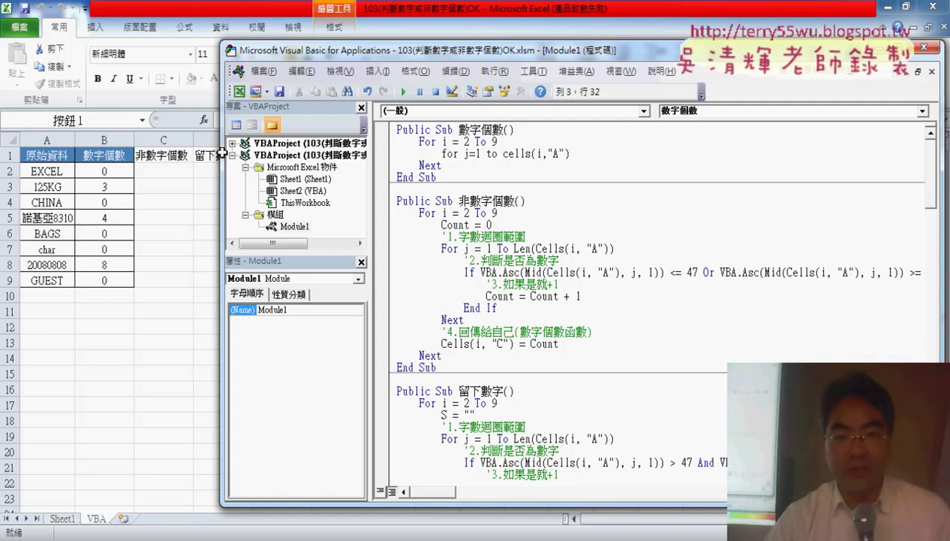
pyautogui.click(503, 154)
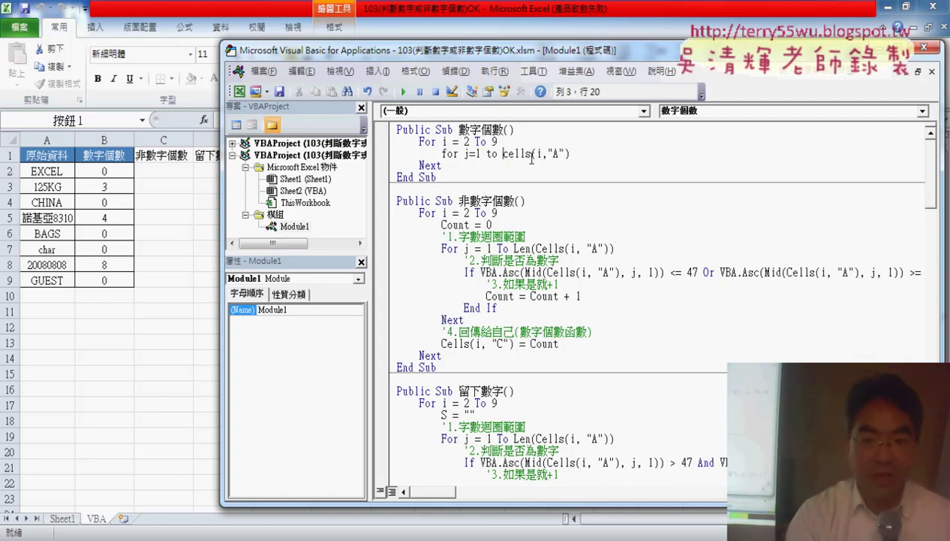
pyautogui.write('le')
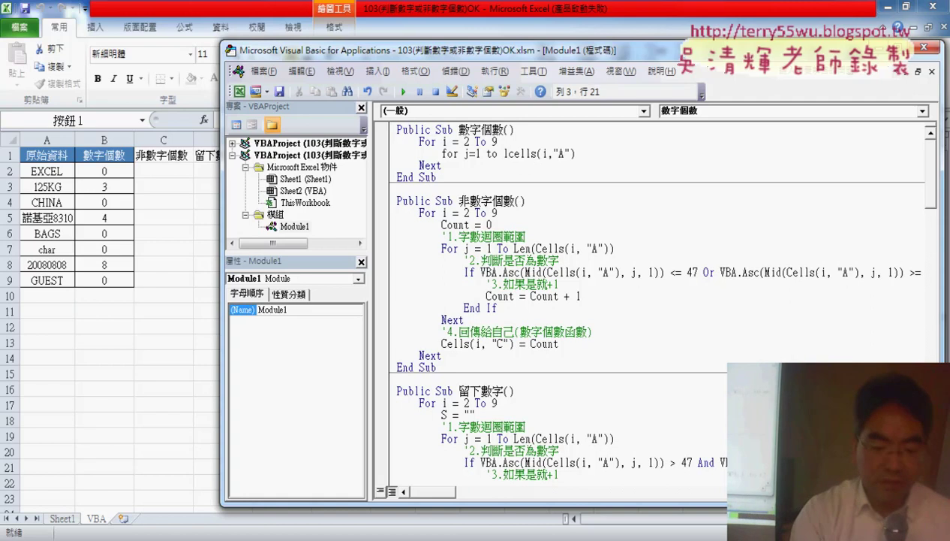
pyautogui.write('n(')
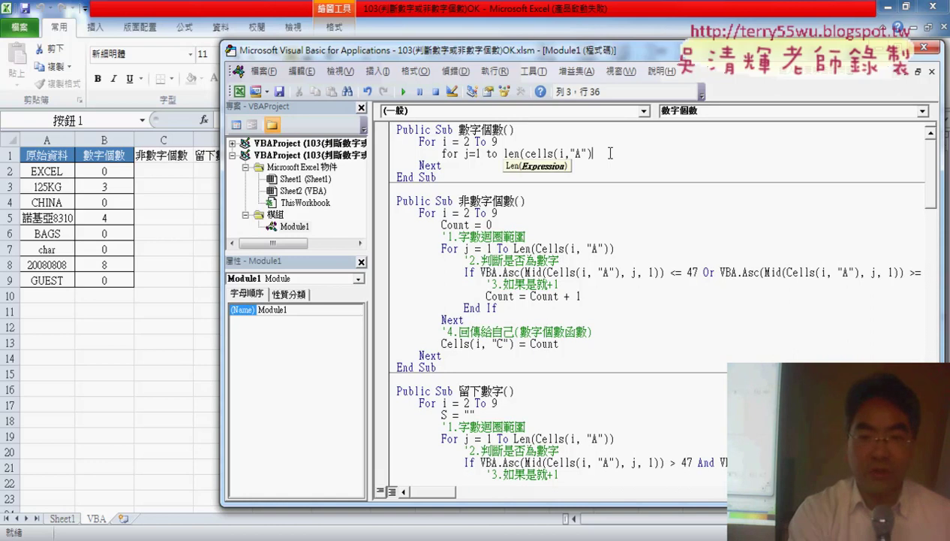
pyautogui.write(')')
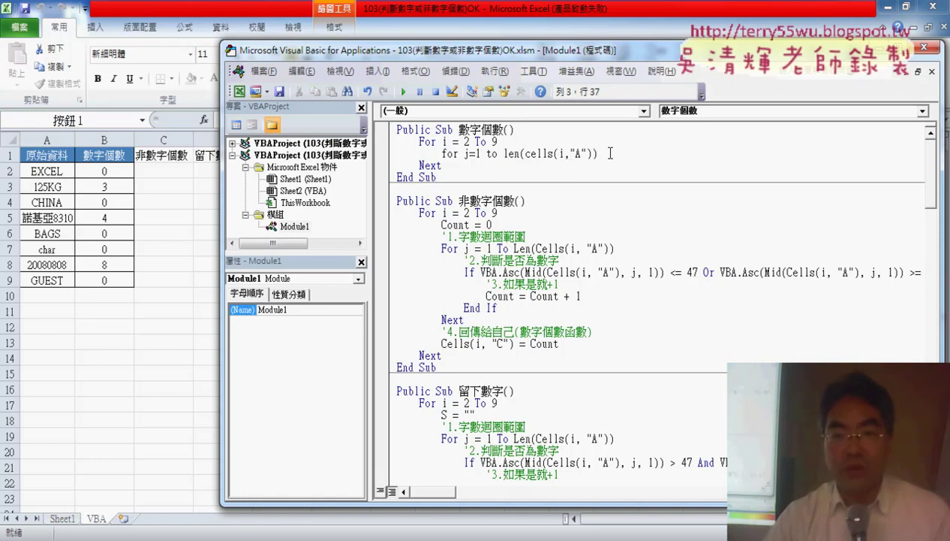
pyautogui.moveTo(591, 153); pyautogui.dragTo(524, 153)
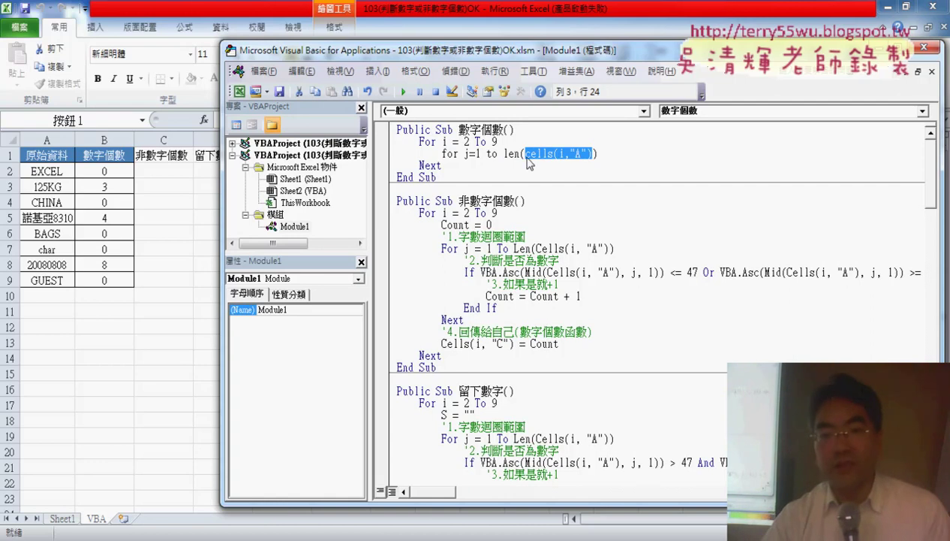
pyautogui.click(606, 153)
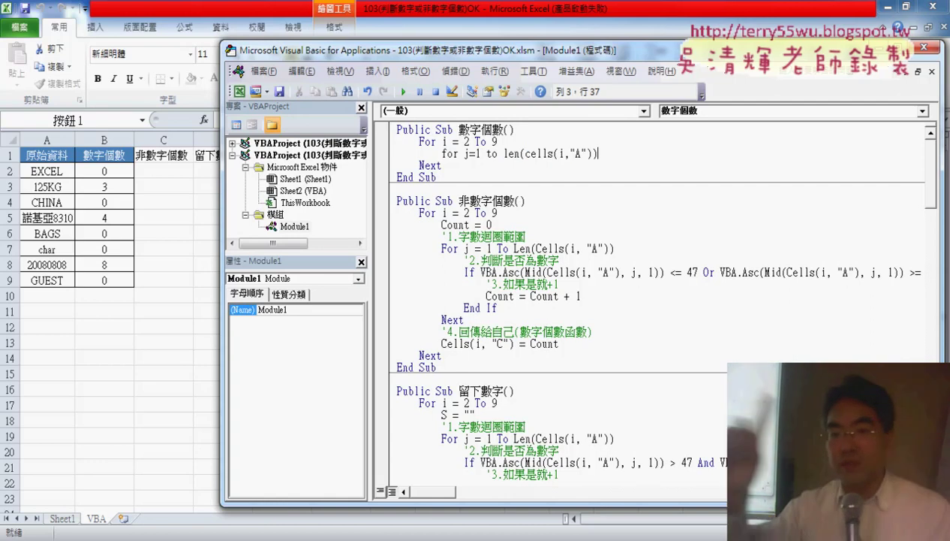
pyautogui.press('Return')
pyautogui.press('Return')
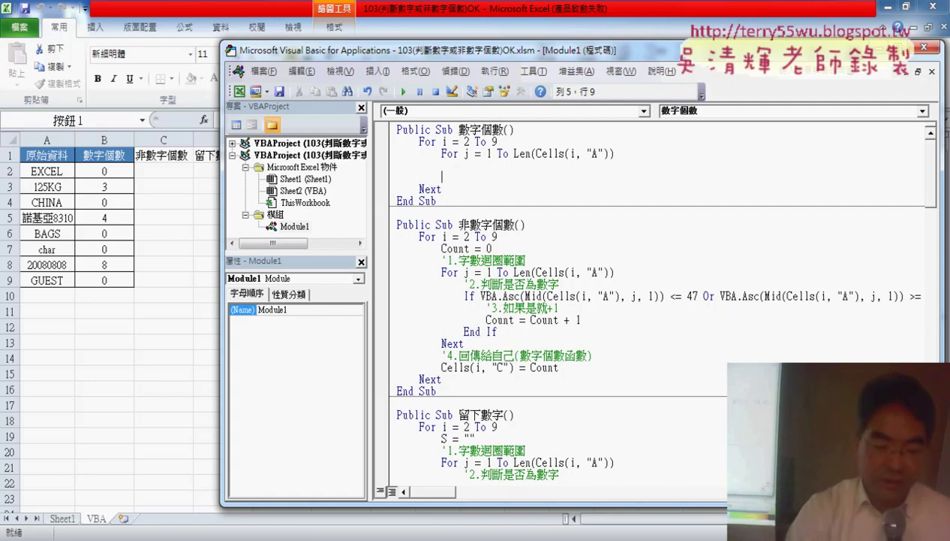
pyautogui.write('next')
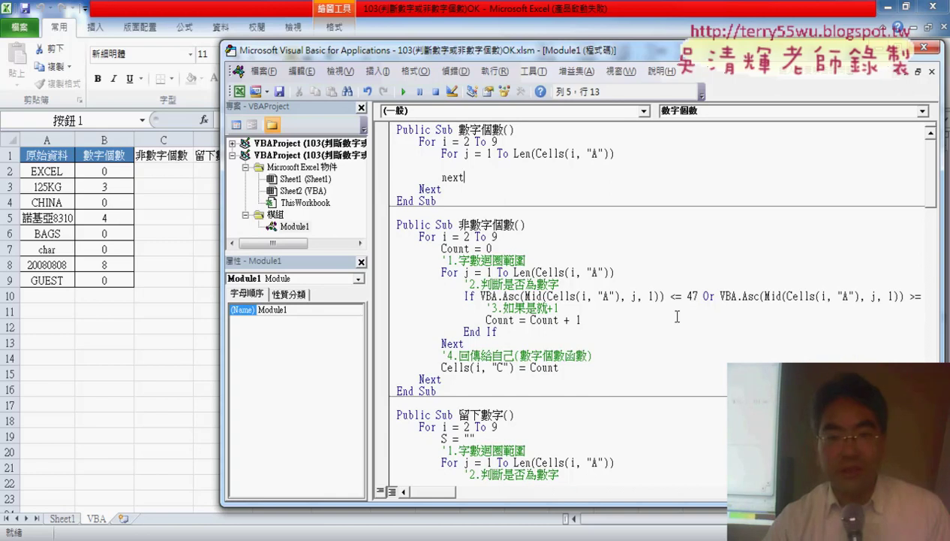
pyautogui.click(425, 141)
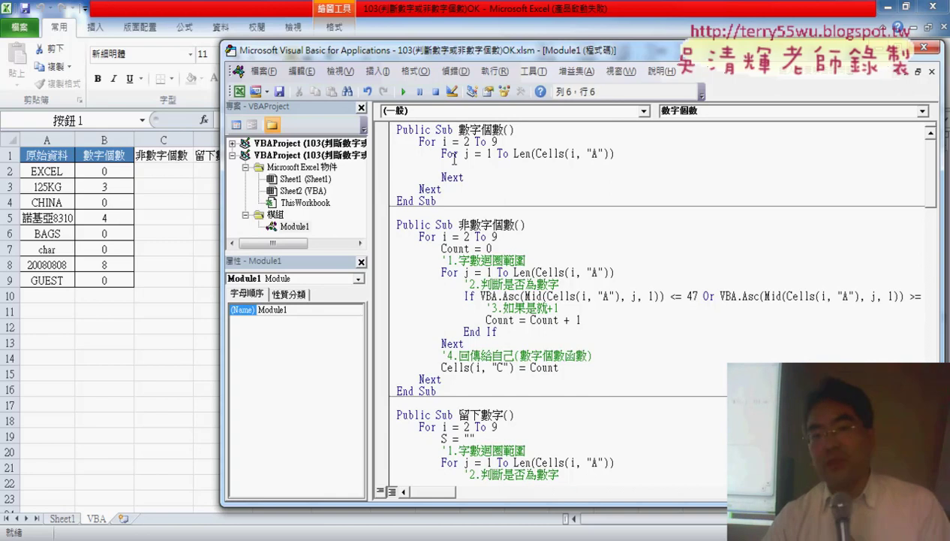
pyautogui.click(454, 154)
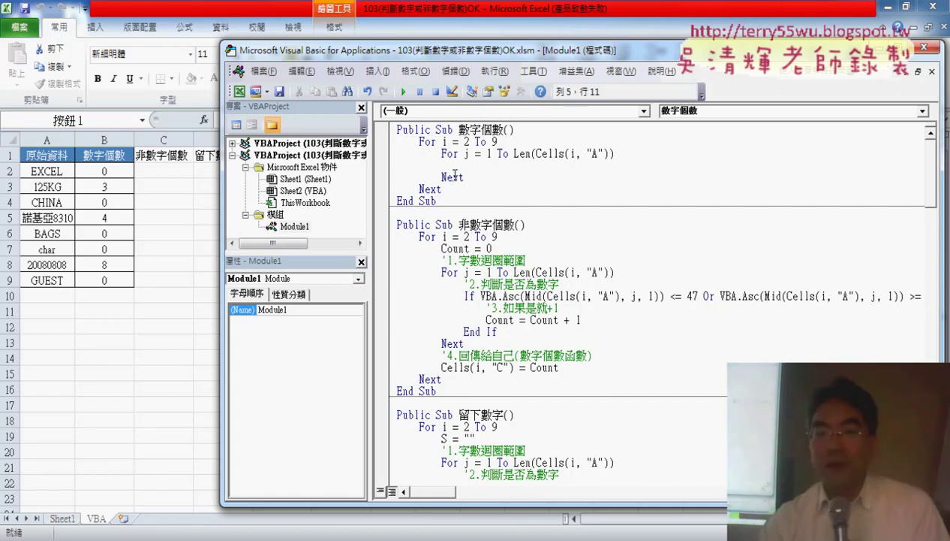
# Indent the blank line inside the j loop and start typing an If statement.
pyautogui.click(472, 163)
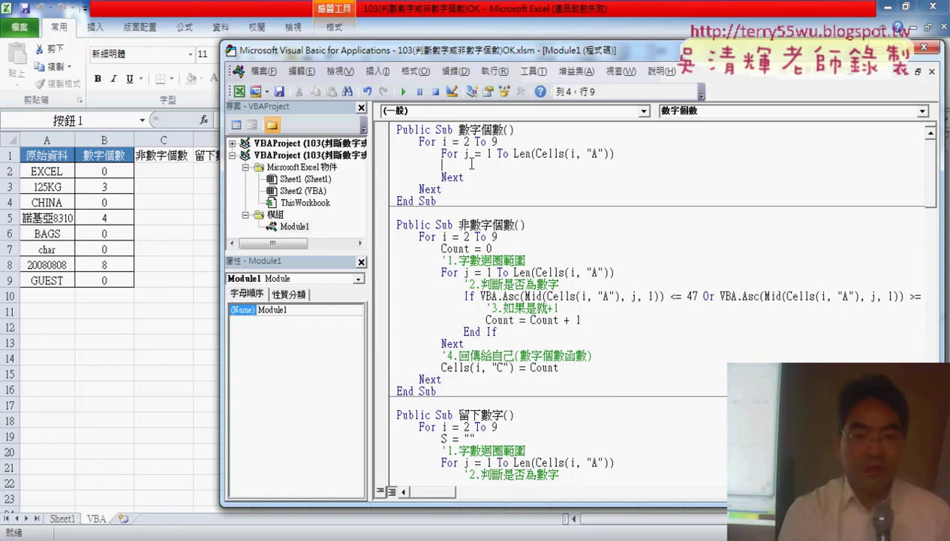
pyautogui.press('Tab')
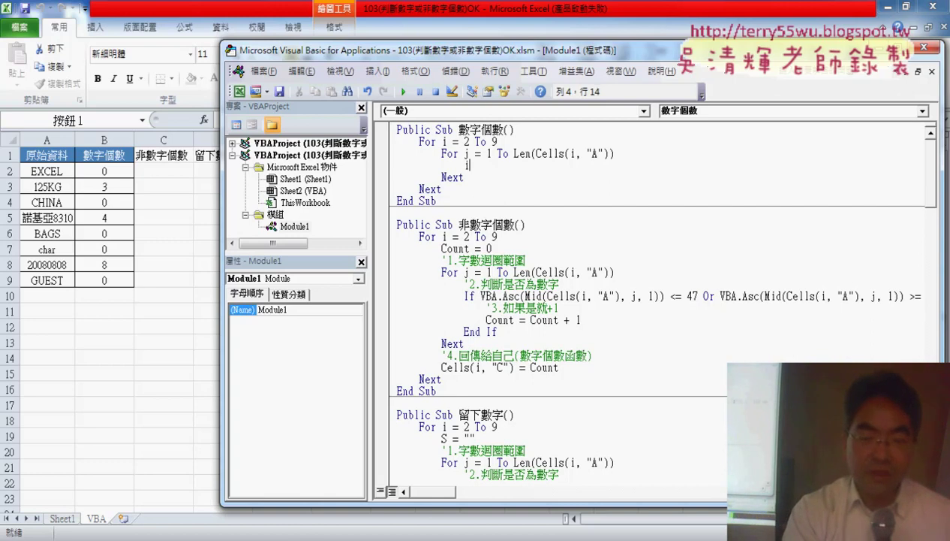
pyautogui.write('f')
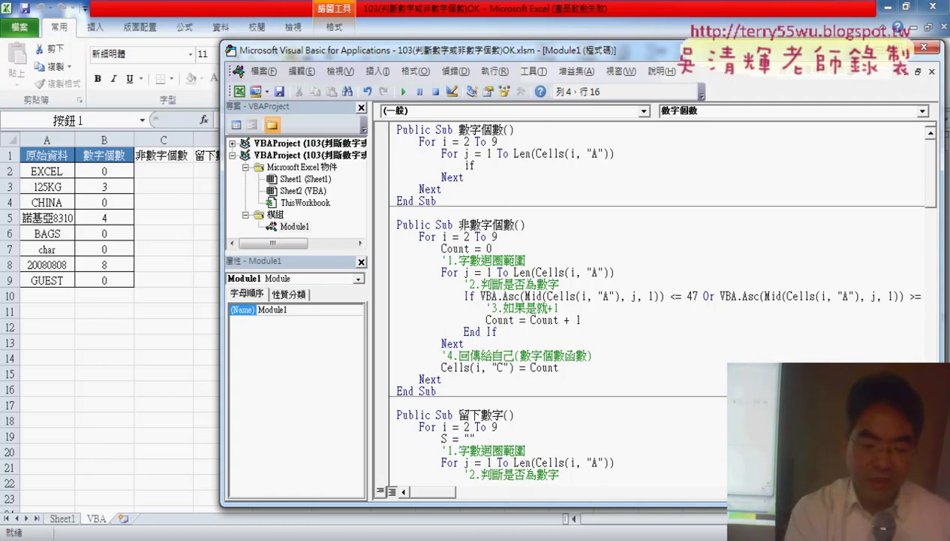
# Begin the If condition as vba.Asc(mid( using Asc from the VBA member list.
pyautogui.write('vba.')
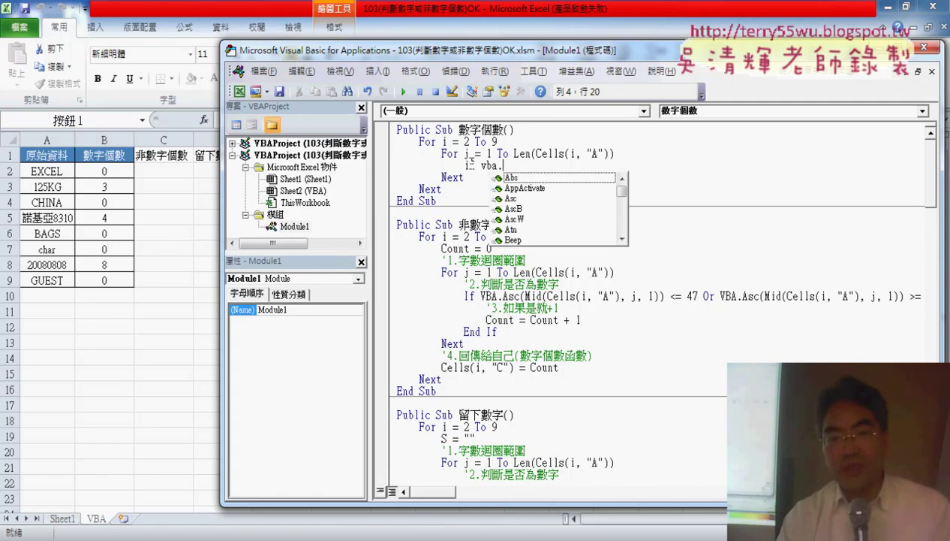
pyautogui.press('Down')
pyautogui.press('Down')
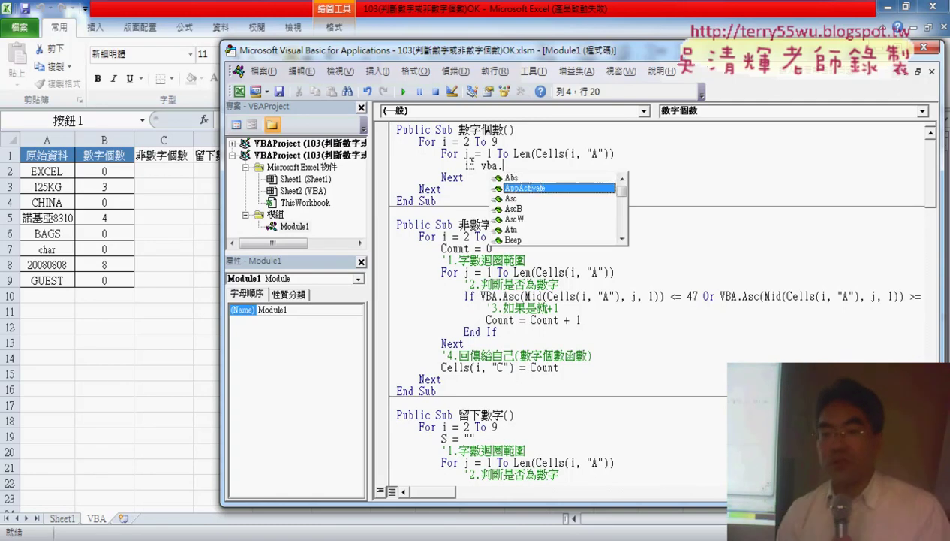
pyautogui.press('Down')
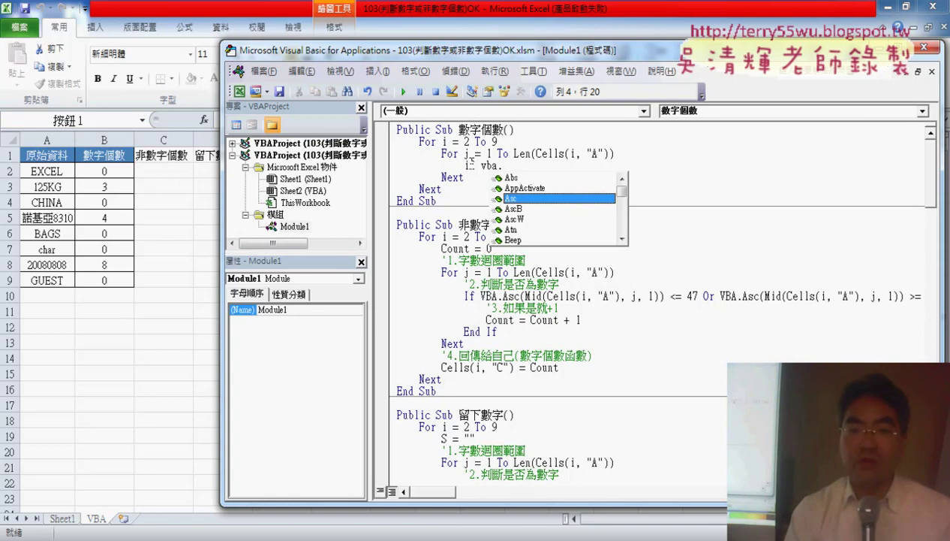
pyautogui.press('space')
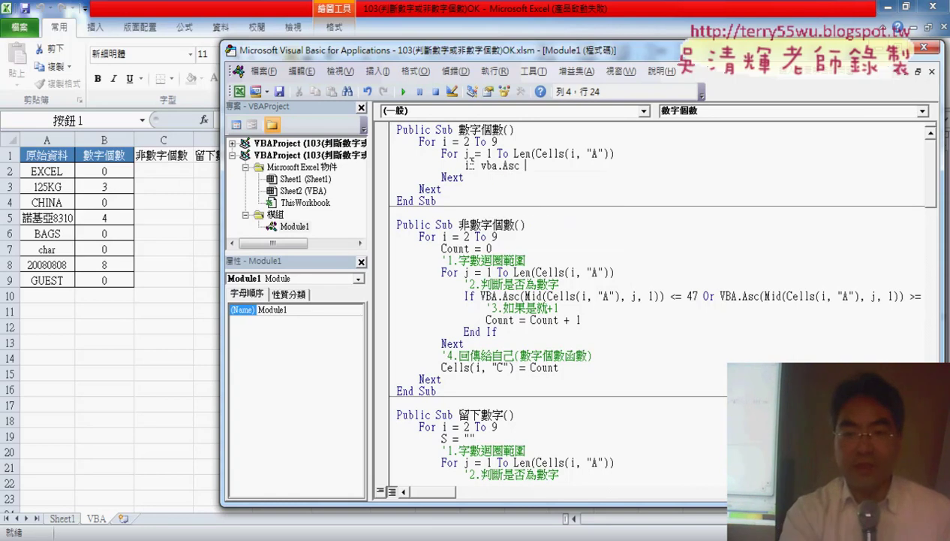
pyautogui.write('(')
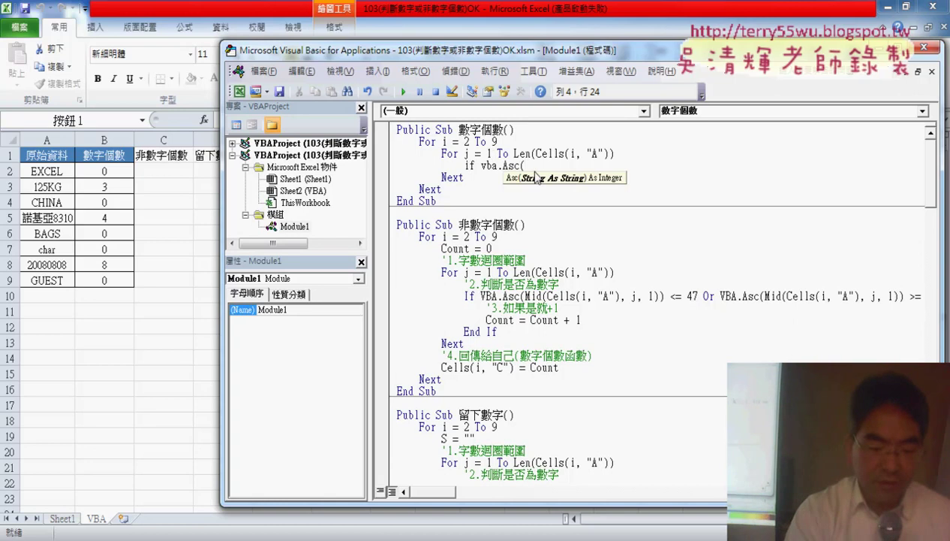
pyautogui.write('mid')
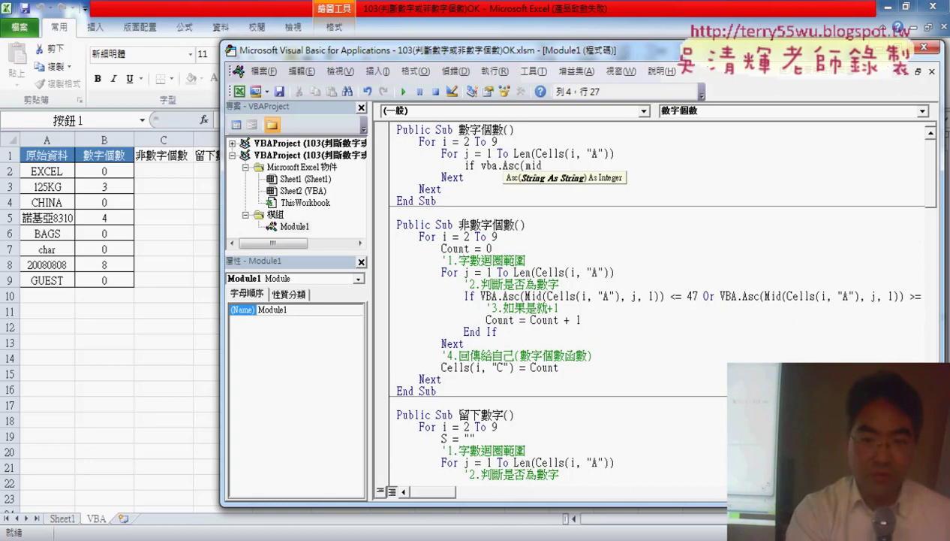
pyautogui.write('(')
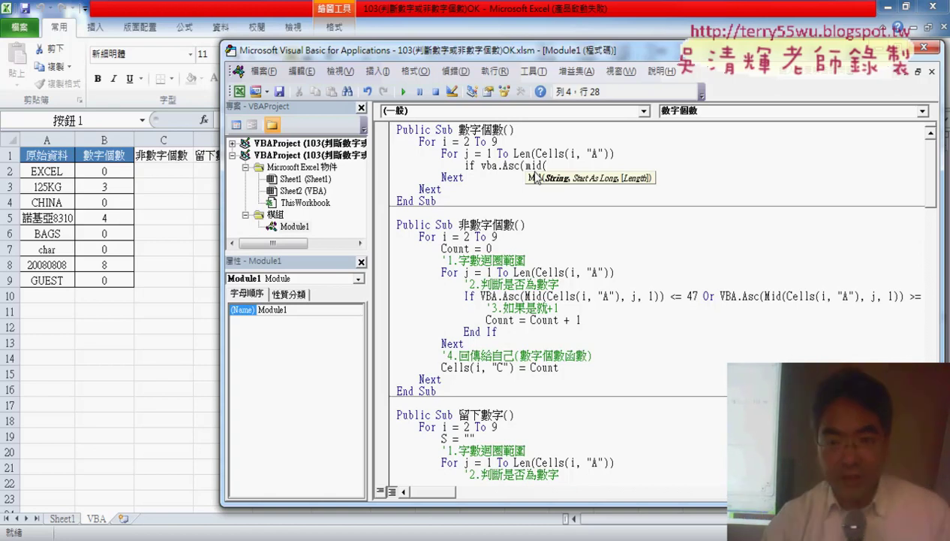
pyautogui.click(536, 153)
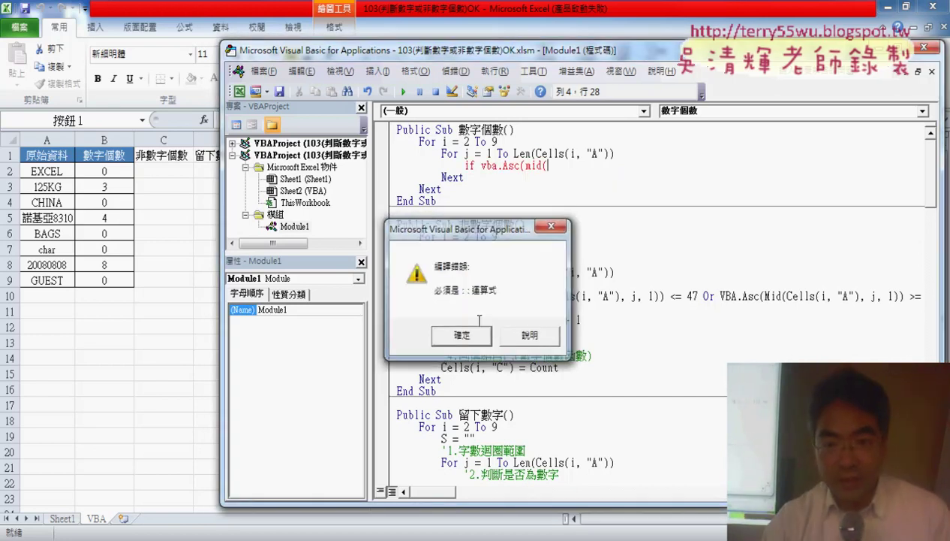
# Dismiss the compile error and complete the first condition: Asc(mid(Cells(i, "A"),j,1)<47 and.
pyautogui.press('Return')
pyautogui.moveTo(535, 153); pyautogui.dragTo(586, 151)
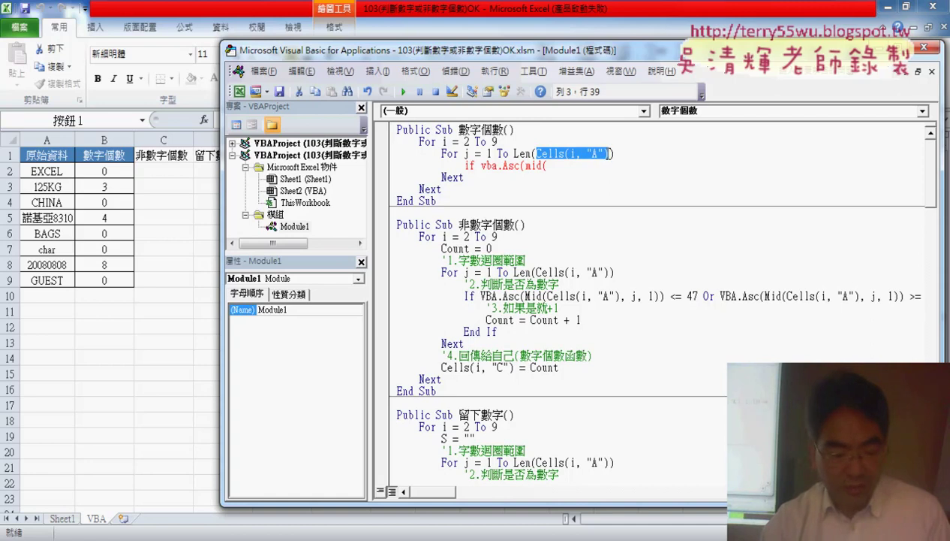
pyautogui.hotkey('ctrl', 'c')
pyautogui.click(593, 167)
pyautogui.hotkey('ctrl', 'v')
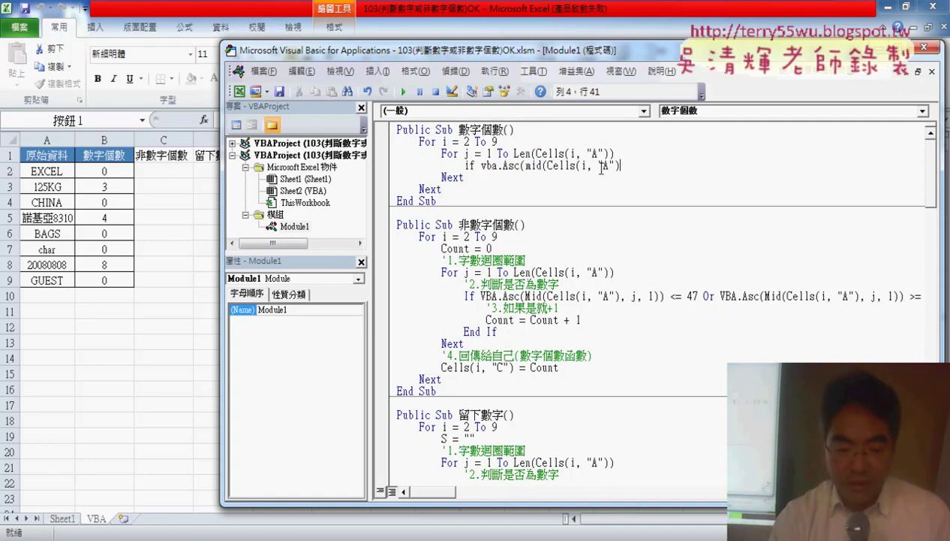
pyautogui.write(',')
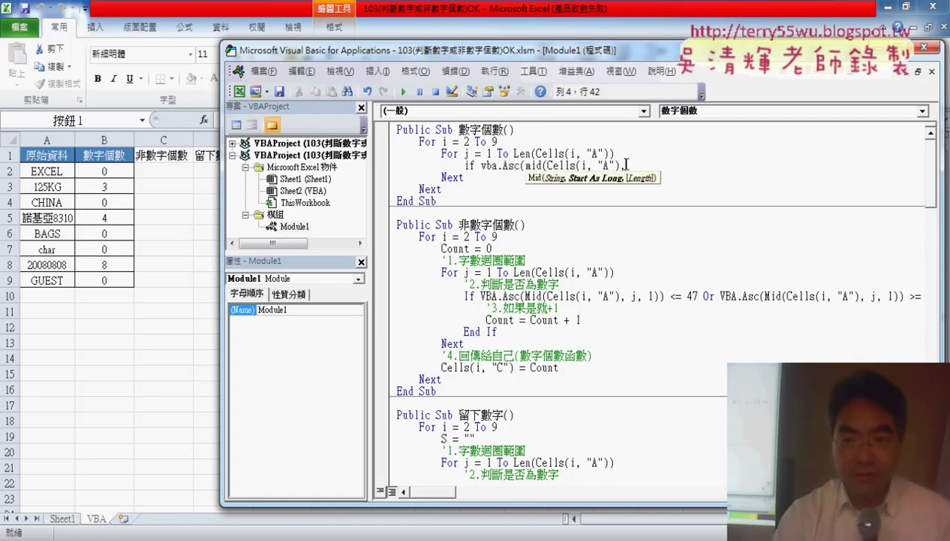
pyautogui.write('j')
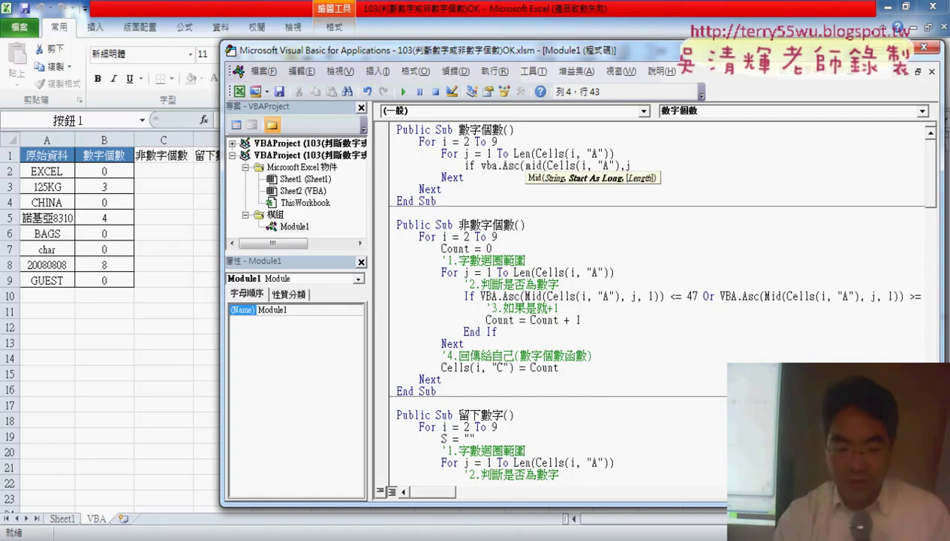
pyautogui.write(',')
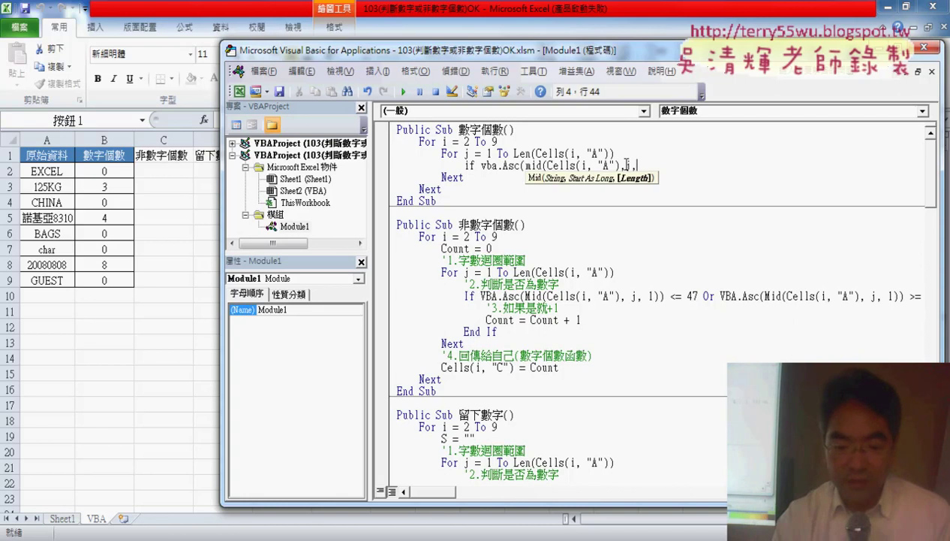
pyautogui.write('1)<47')
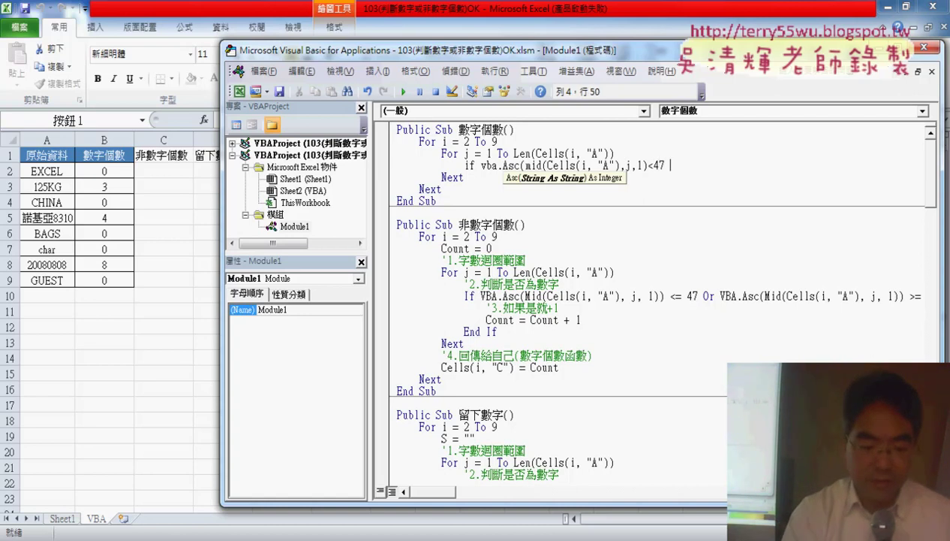
pyautogui.write(' and')
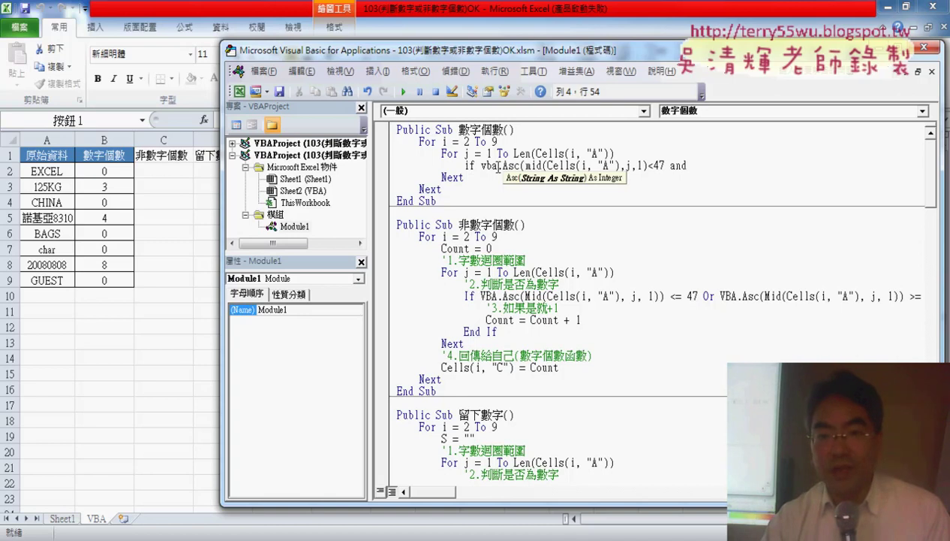
# Duplicate the Asc condition after 'and', change it to >58, and end the line with then.
pyautogui.moveTo(481, 165); pyautogui.dragTo(670, 167)
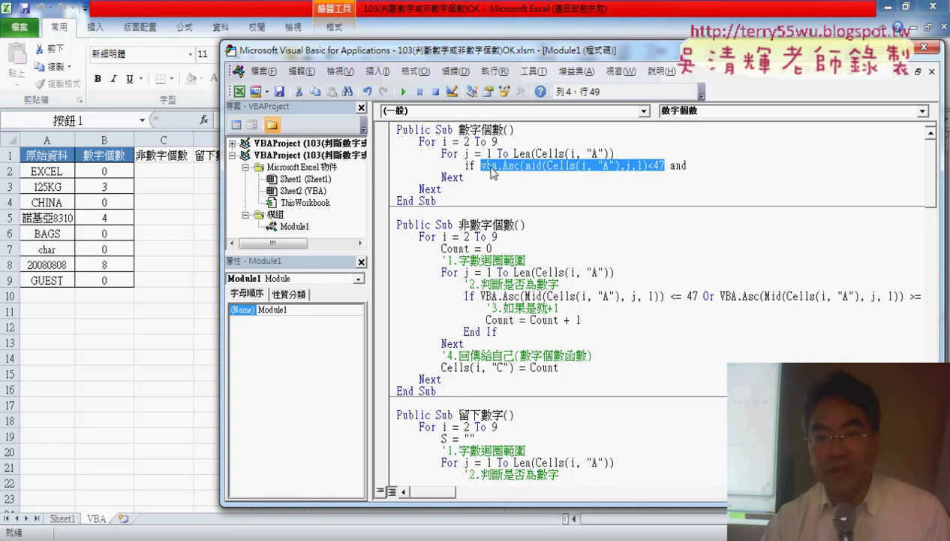
pyautogui.moveTo(473, 165); pyautogui.dragTo(670, 167)
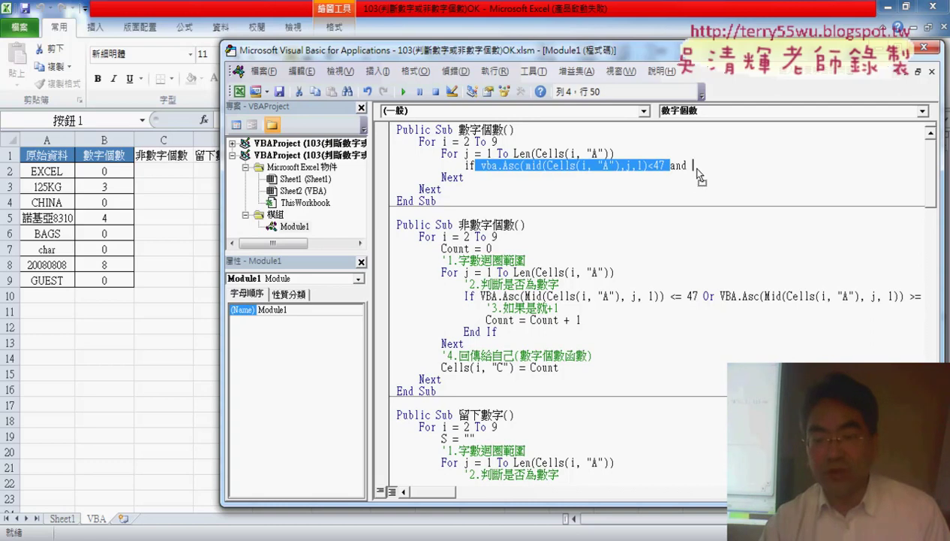
pyautogui.moveTo(664, 165); pyautogui.dragTo(689, 169)
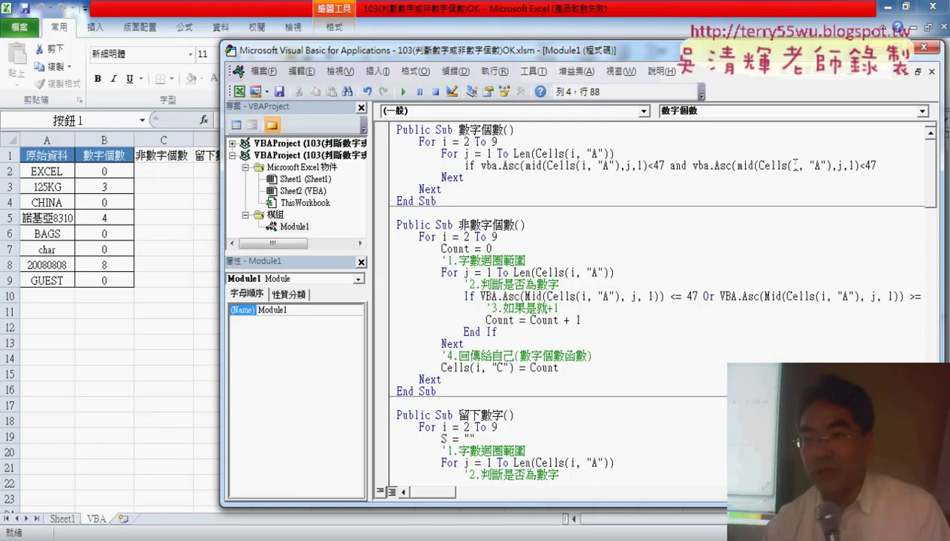
pyautogui.doubleClick(862, 166)
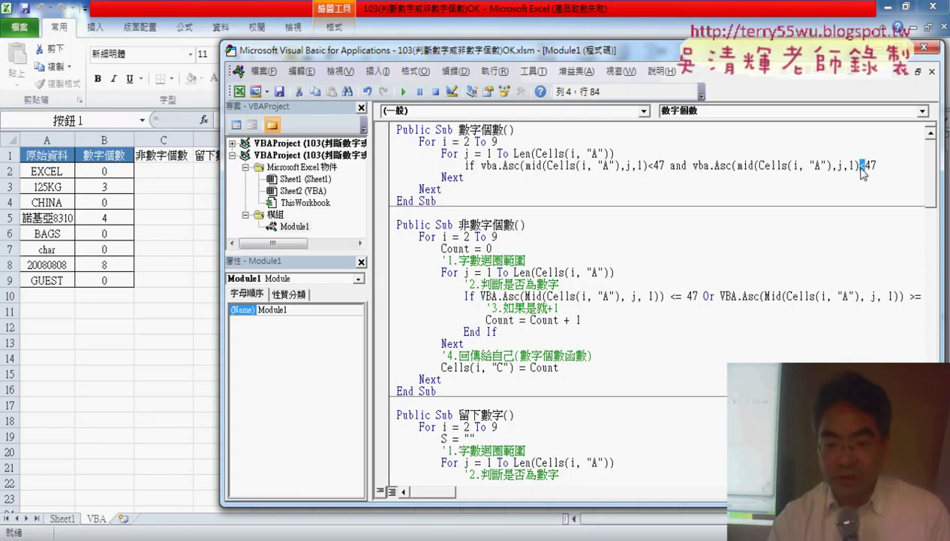
pyautogui.write('>')
pyautogui.press('Delete')
pyautogui.press('Delete')
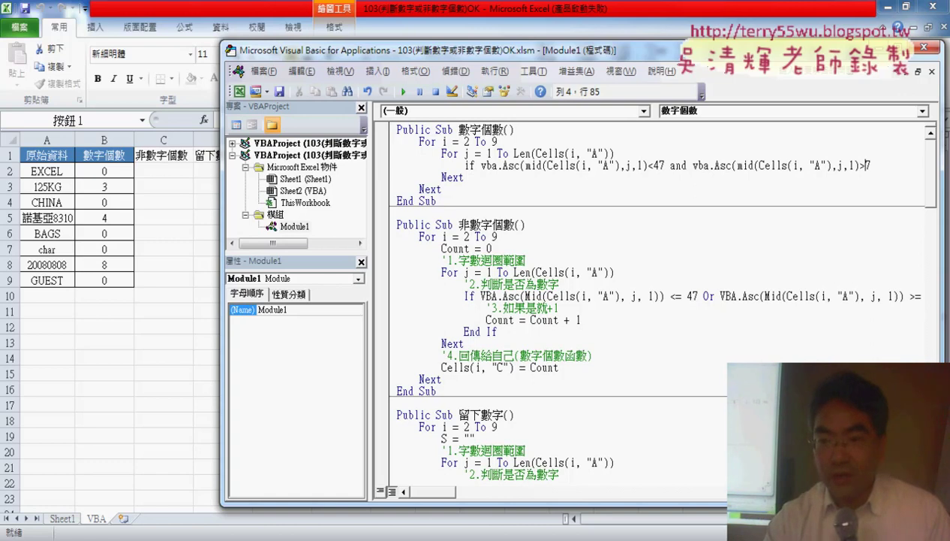
pyautogui.write('58')
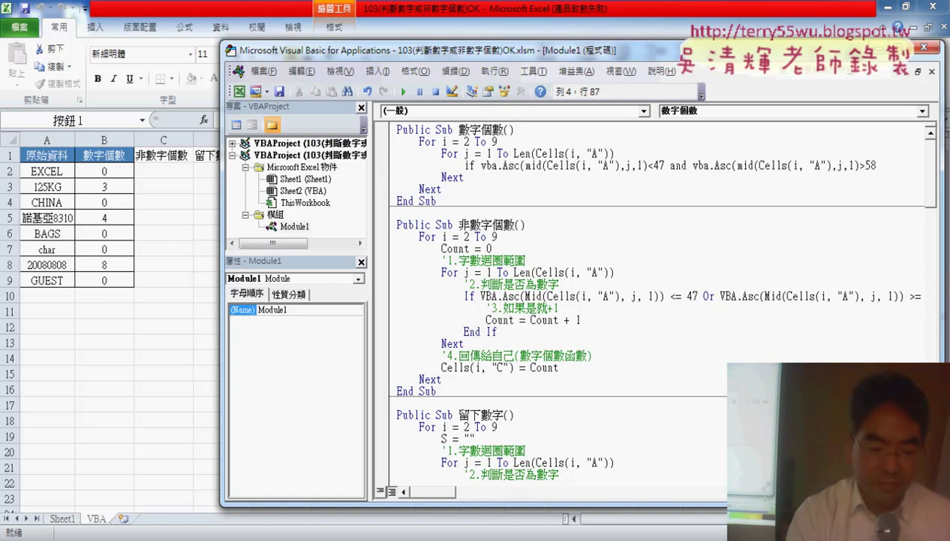
pyautogui.write(' the')
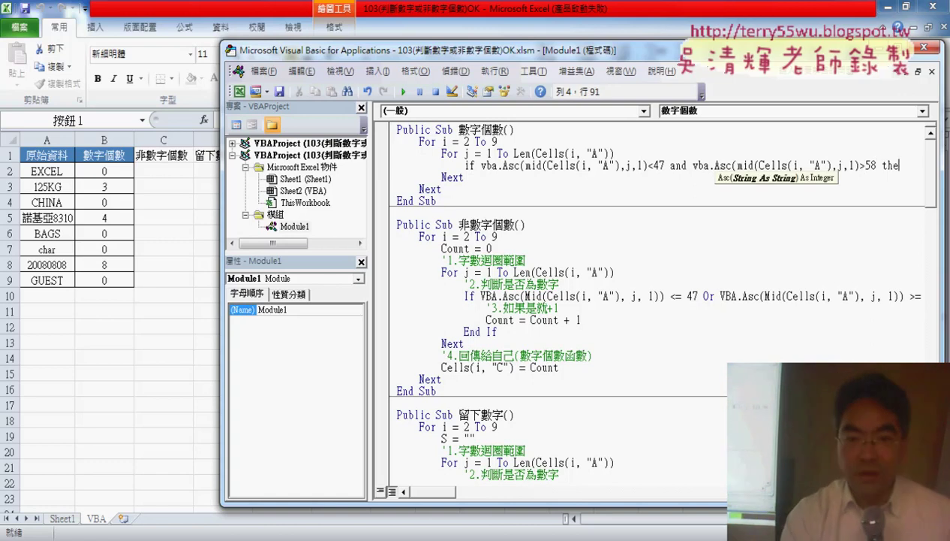
pyautogui.write('n')
pyautogui.press('Return')
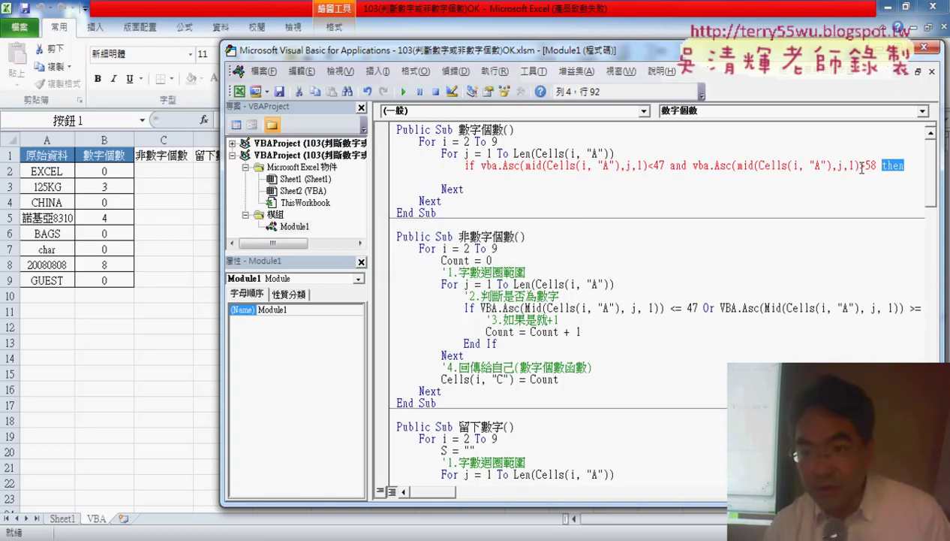
# Add End If below the If line and delete the trailing then from the condition.
pyautogui.click(870, 165)
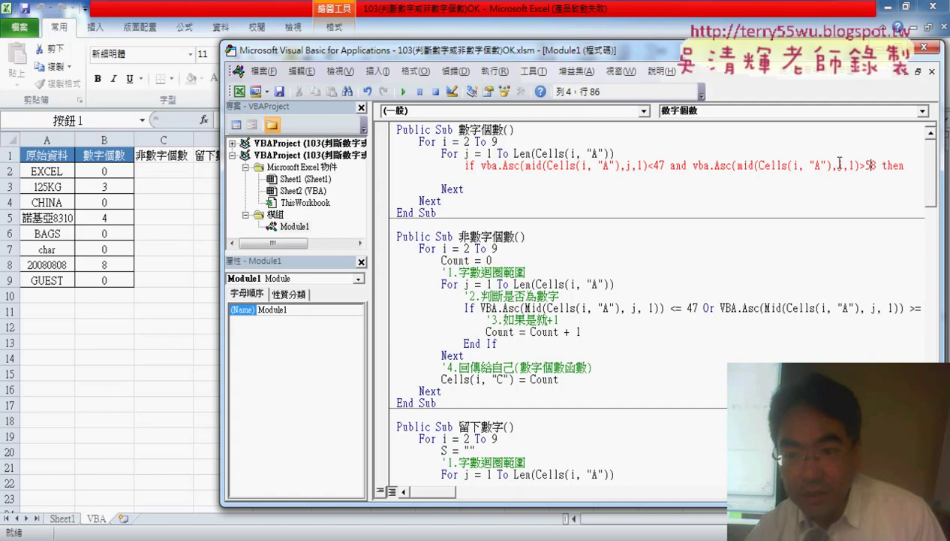
pyautogui.click(839, 165)
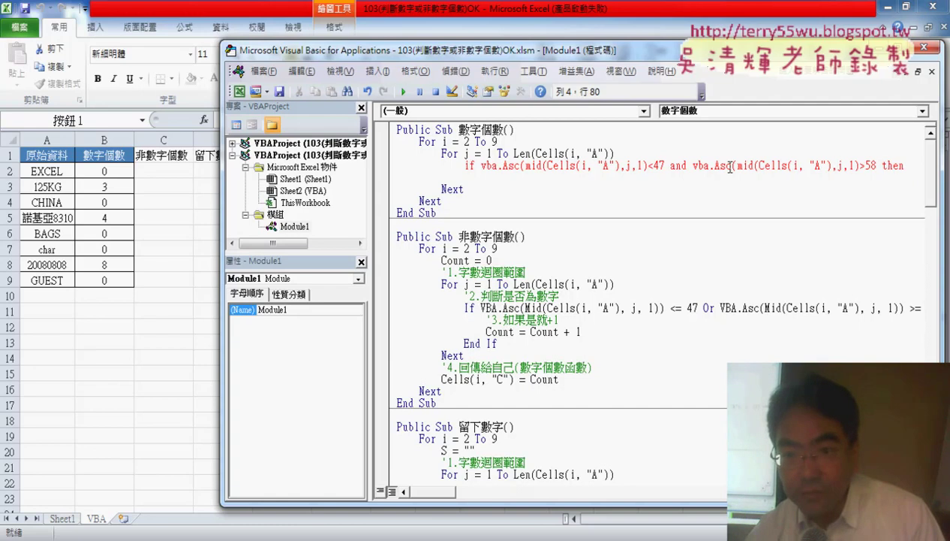
pyautogui.press('Down')
pyautogui.press('Down')
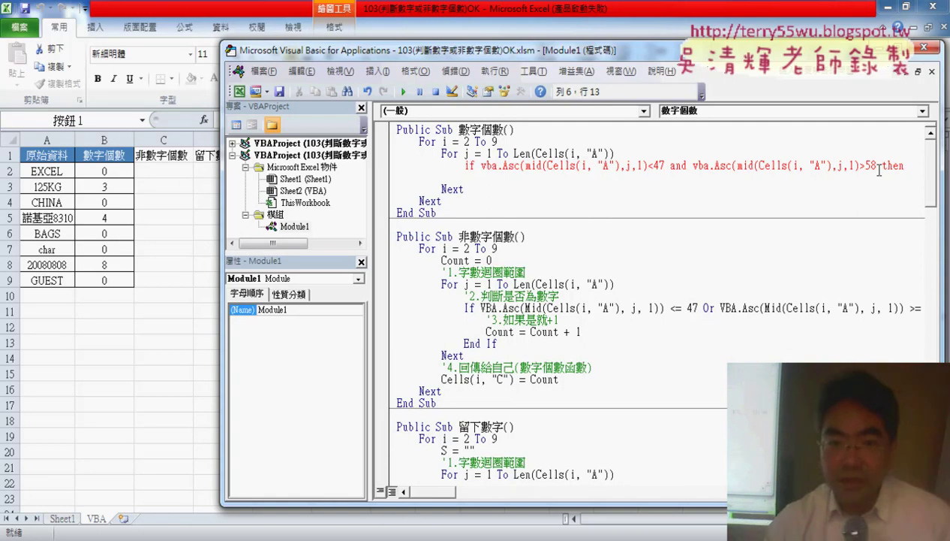
pyautogui.click(917, 165)
pyautogui.press('Return')
pyautogui.press('Return')
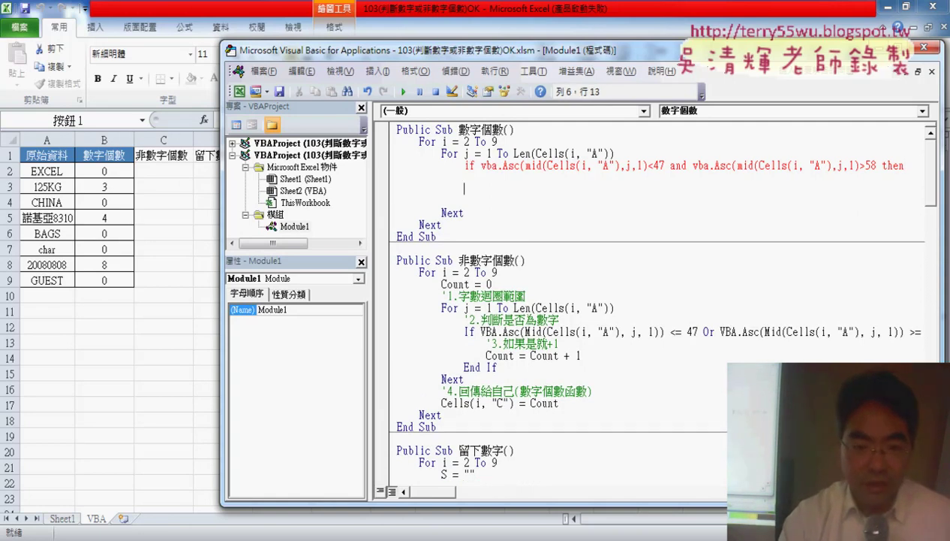
pyautogui.press('Delete')
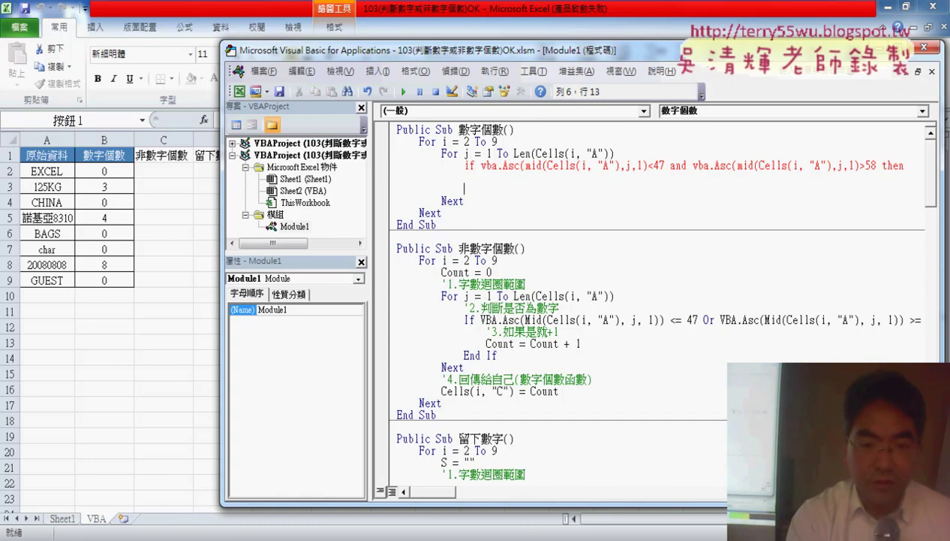
pyautogui.write('end')
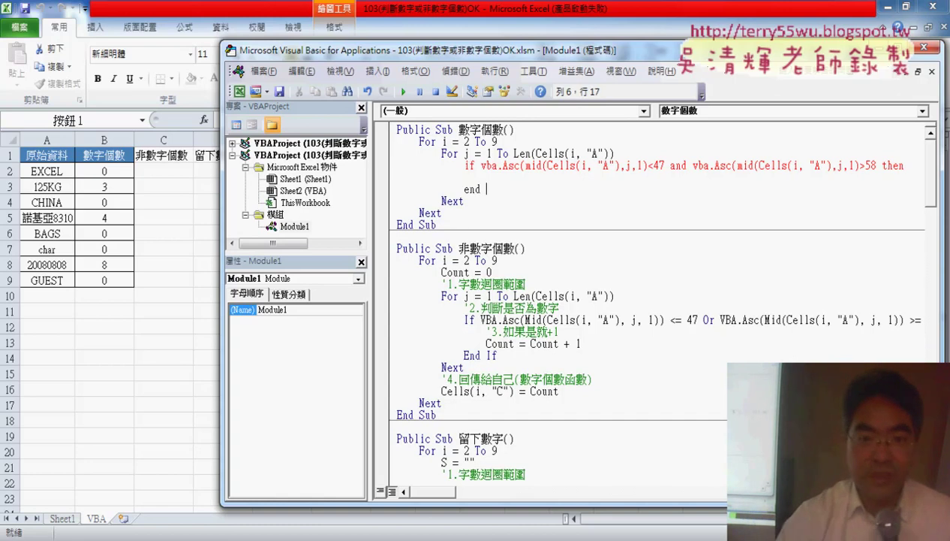
pyautogui.write(' if')
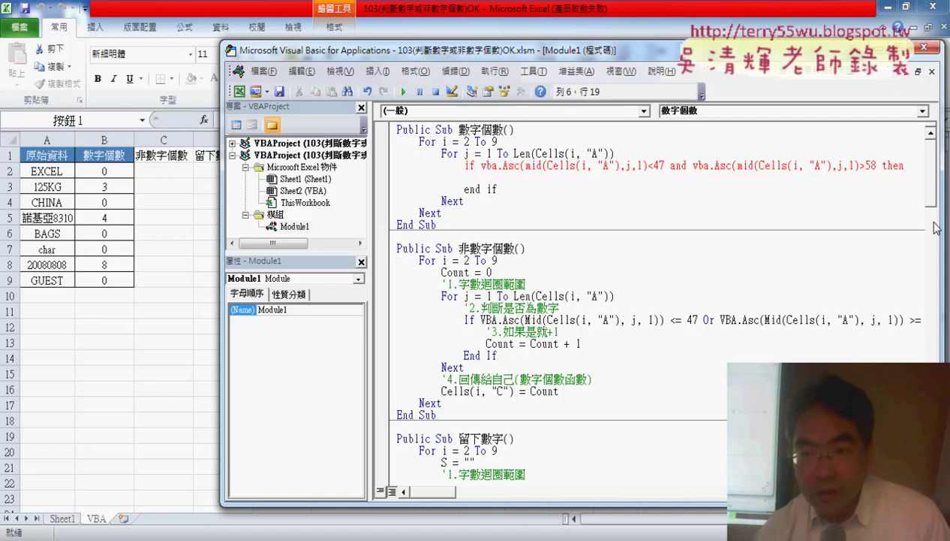
pyautogui.press('Up')
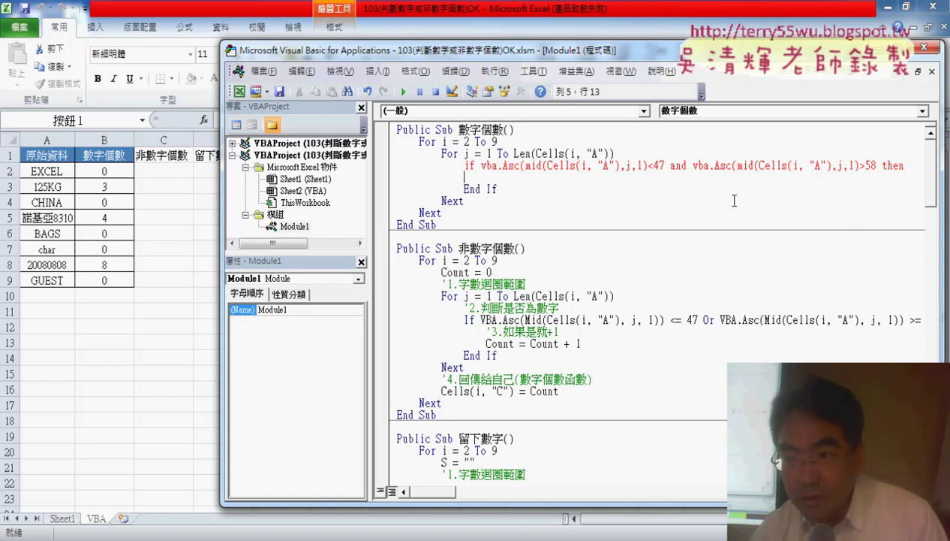
pyautogui.doubleClick(900, 165)
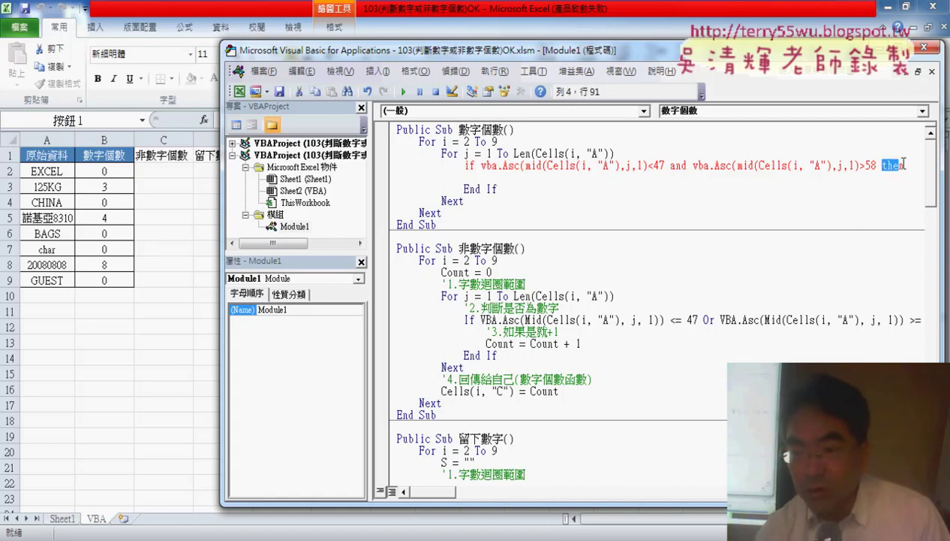
pyautogui.press('BackSpace')
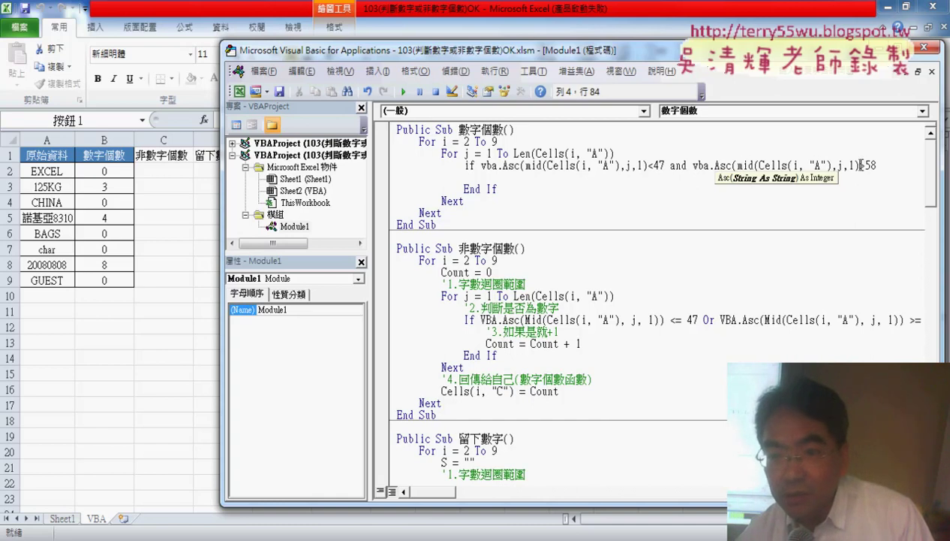
# Insert the missing closing parenthesis after j,1) and end the If line with Then.
pyautogui.click(522, 165)
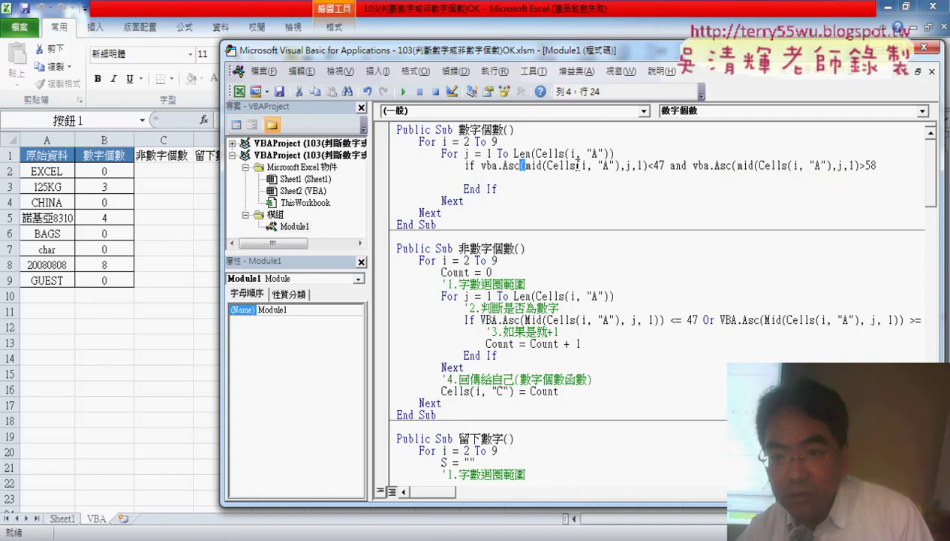
pyautogui.click(617, 165)
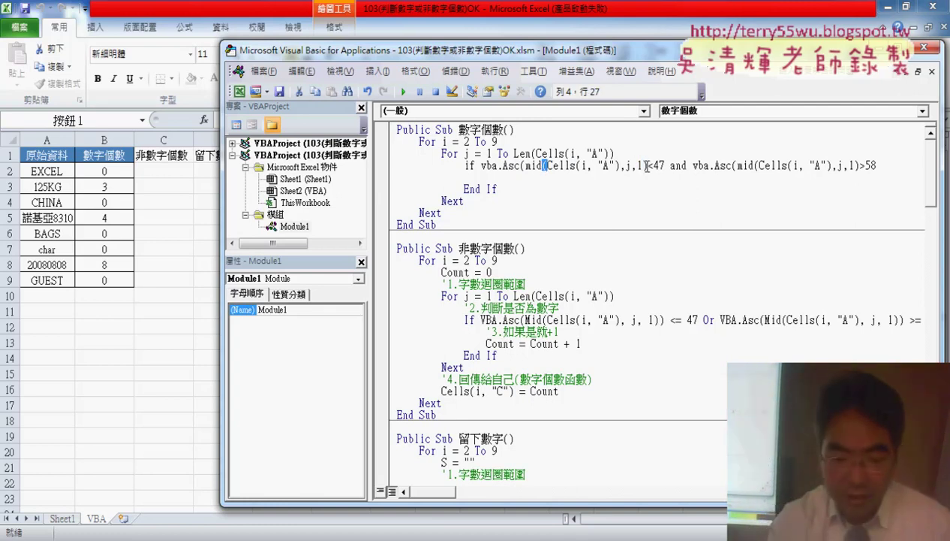
pyautogui.click(645, 165)
pyautogui.write(')')
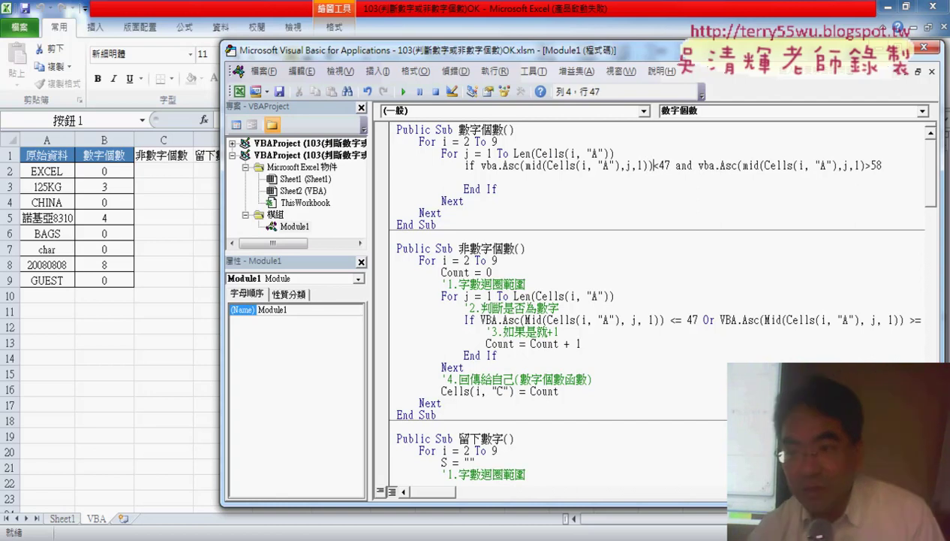
pyautogui.click(874, 166)
pyautogui.write(')')
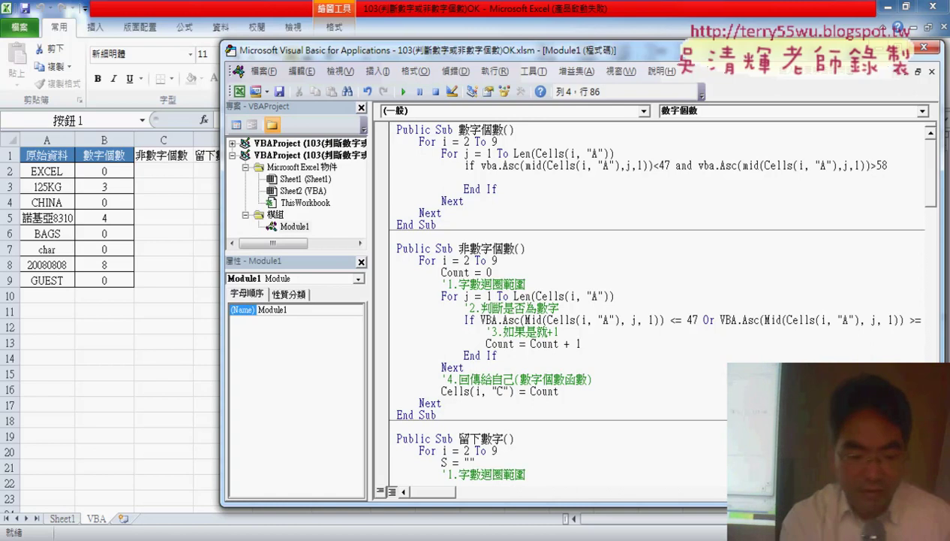
pyautogui.click(906, 166)
pyautogui.write('th')
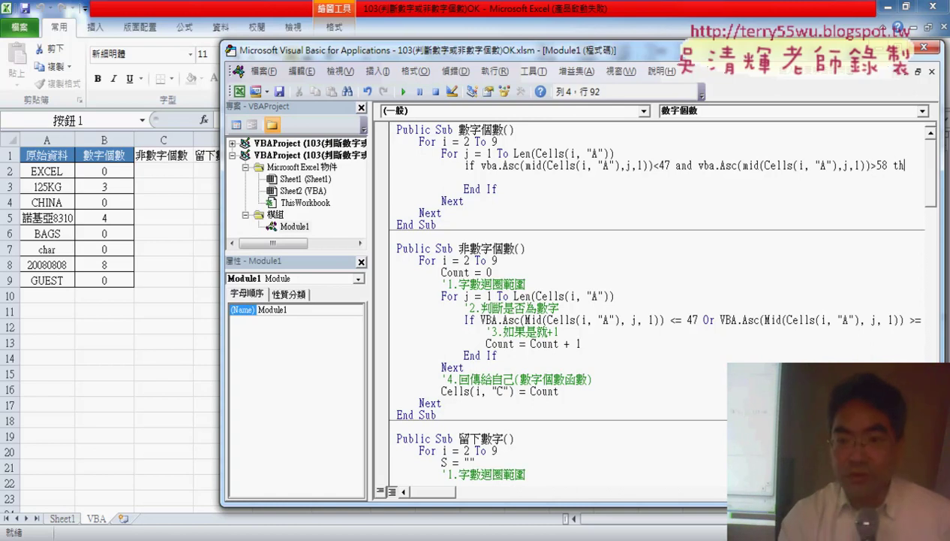
pyautogui.write('en')
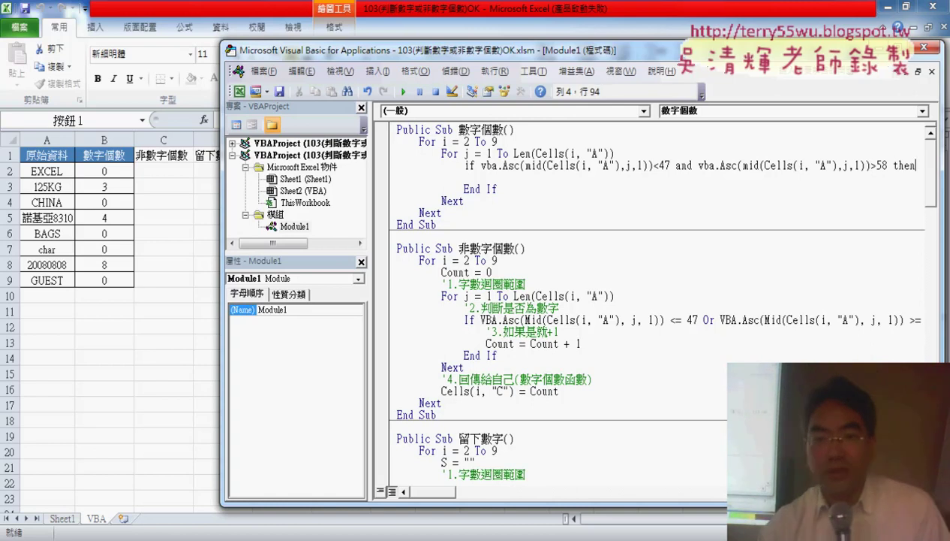
pyautogui.press('Return')
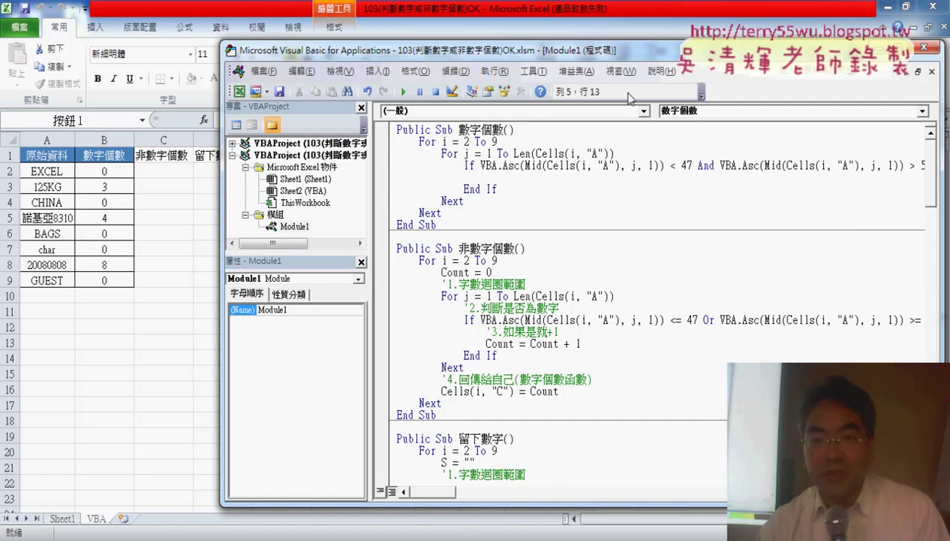
# Widen the code window, review the If line, and add a new line below the Sub header.
pyautogui.moveTo(629, 51); pyautogui.dragTo(517, 45)
pyautogui.click(411, 162)
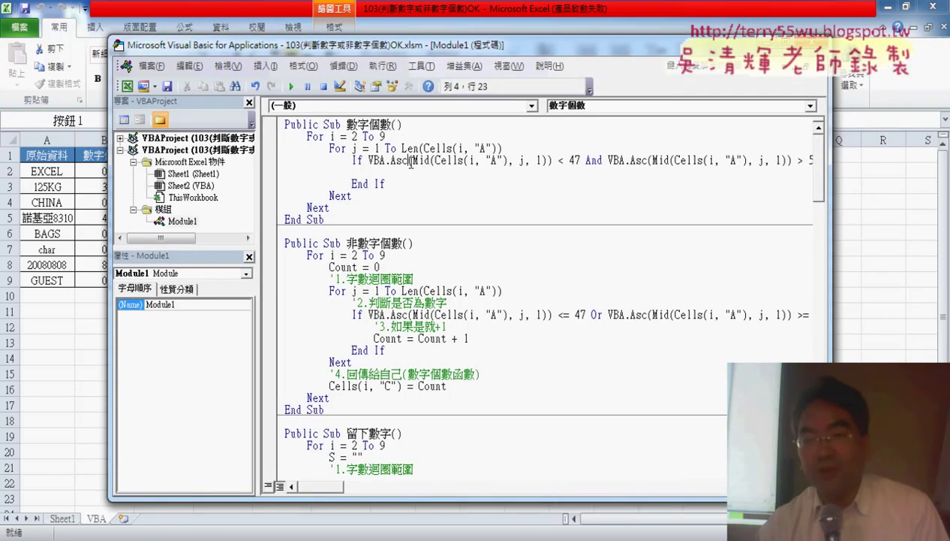
pyautogui.click(462, 163)
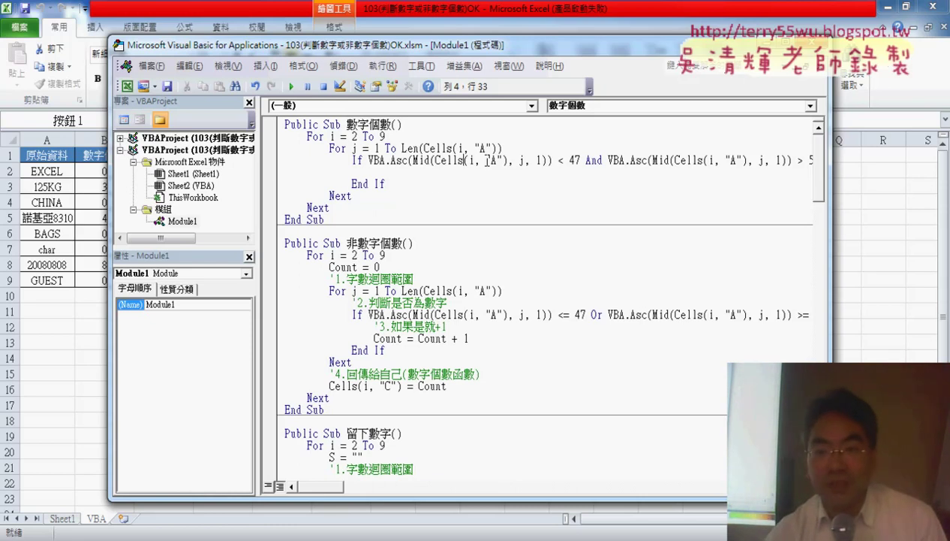
pyautogui.click(422, 173)
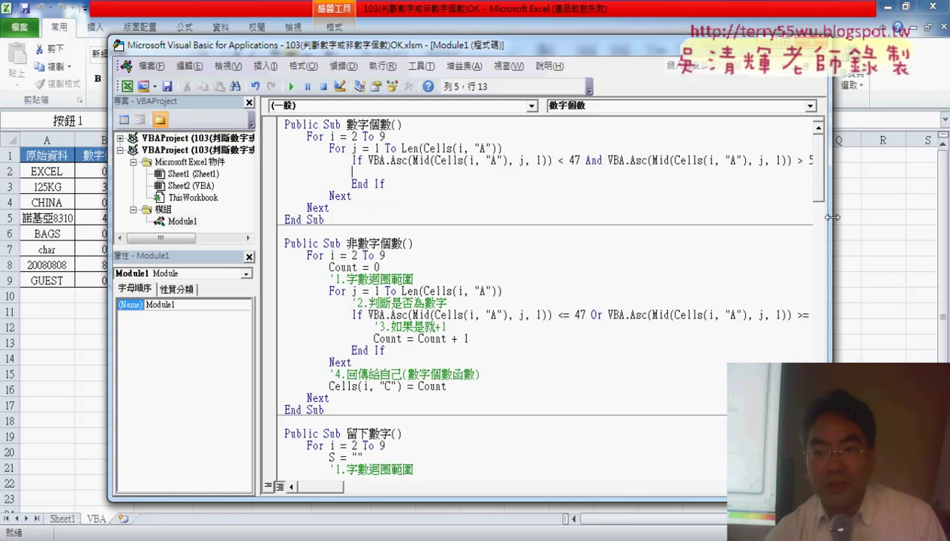
pyautogui.moveTo(832, 217); pyautogui.dragTo(918, 219)
pyautogui.moveTo(843, 163); pyautogui.dragTo(352, 167)
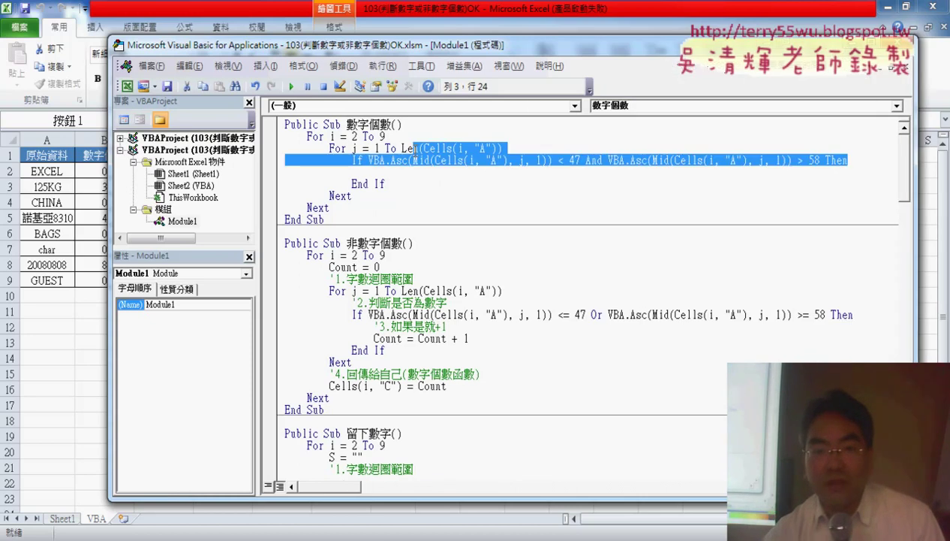
pyautogui.click(375, 172)
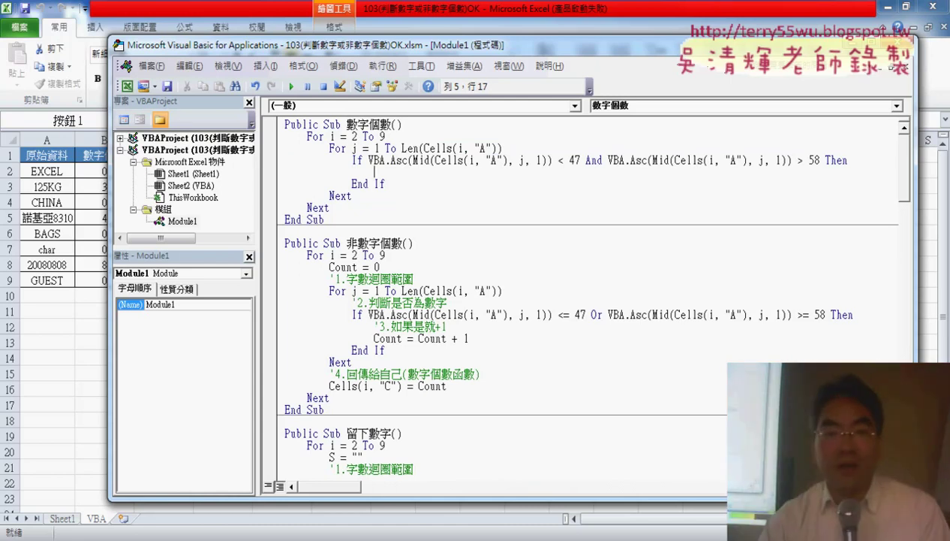
pyautogui.click(408, 125)
pyautogui.press('Return')
pyautogui.write('coun')
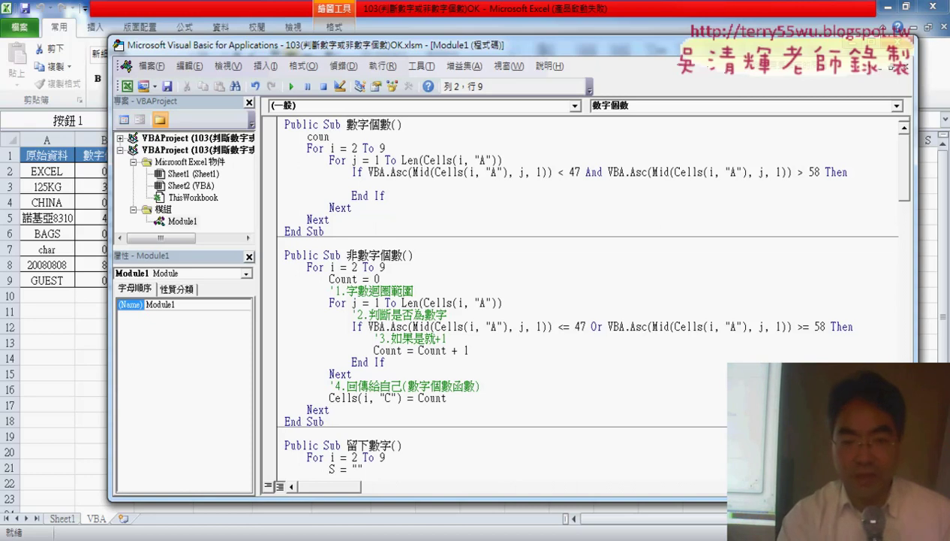
# Add Count = 0 under the Sub header and count=count+1 inside the If block, marking it in red.
pyautogui.write('t')
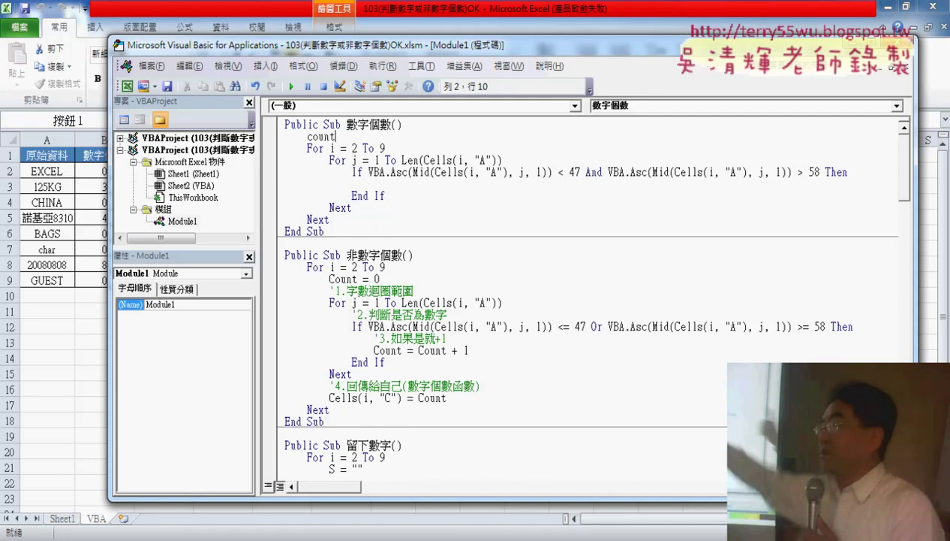
pyautogui.write('=0')
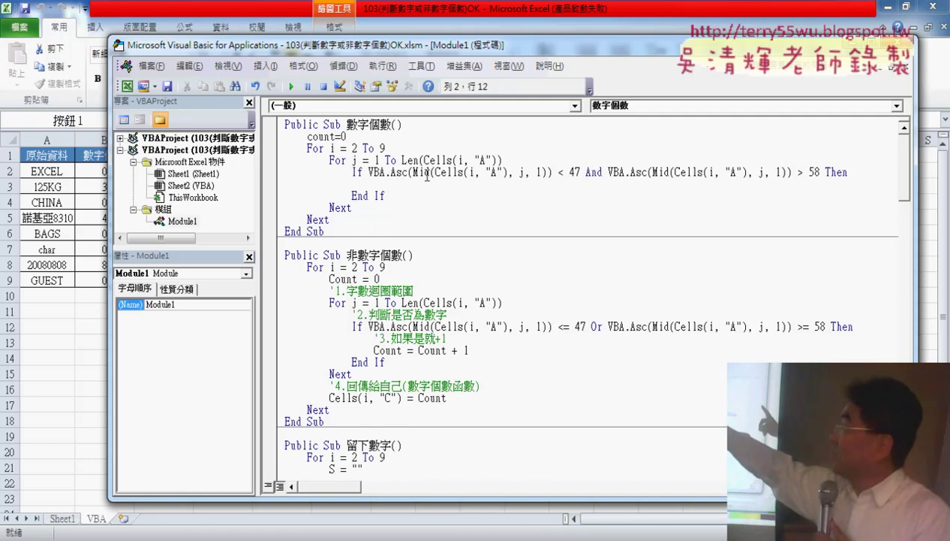
pyautogui.moveTo(357, 137); pyautogui.dragTo(309, 137)
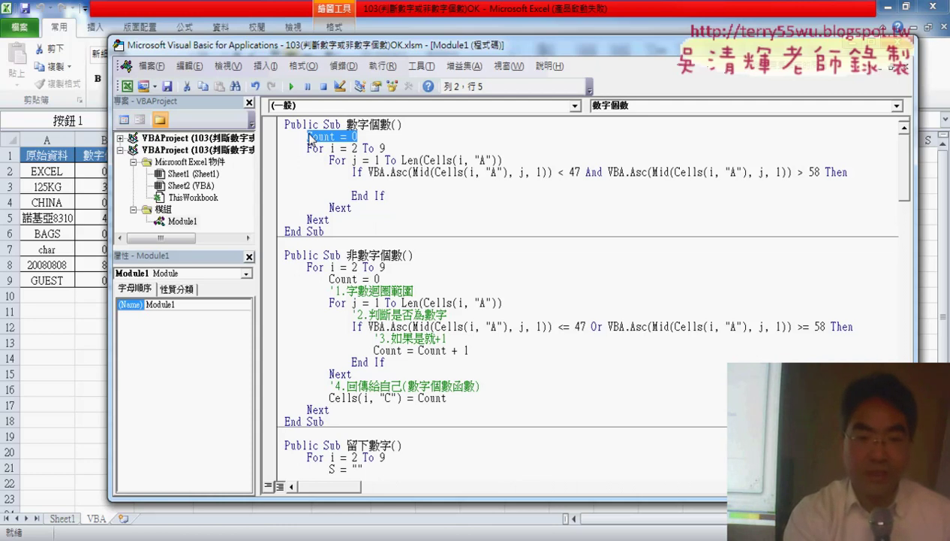
pyautogui.click(396, 185)
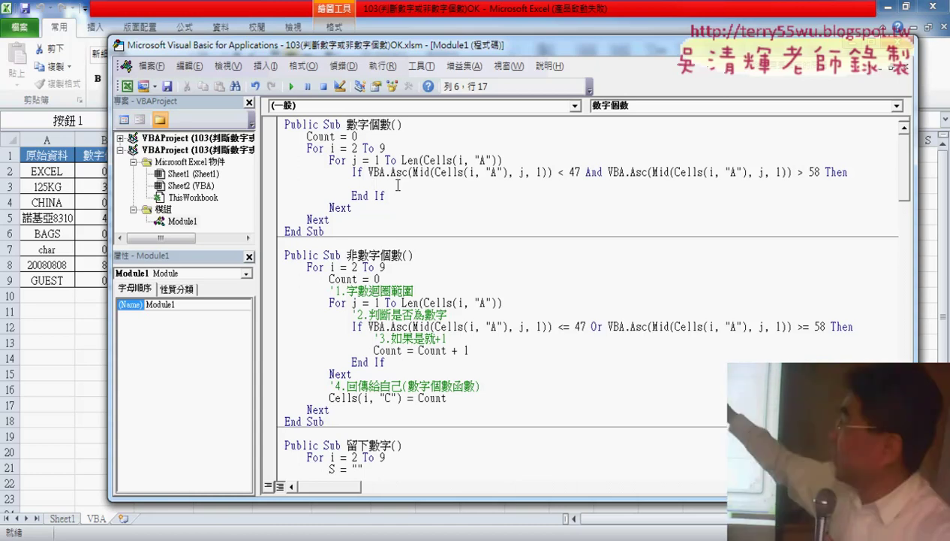
pyautogui.write('count')
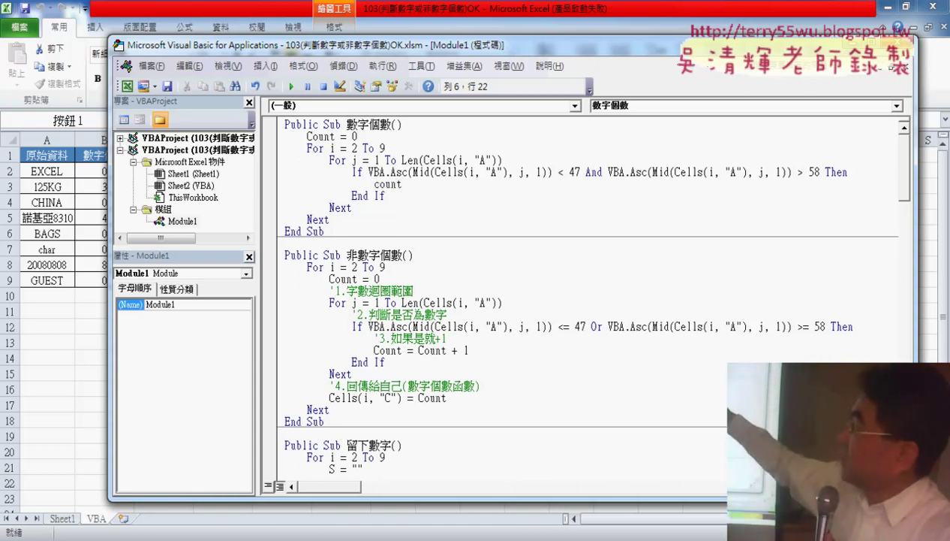
pyautogui.write('=c')
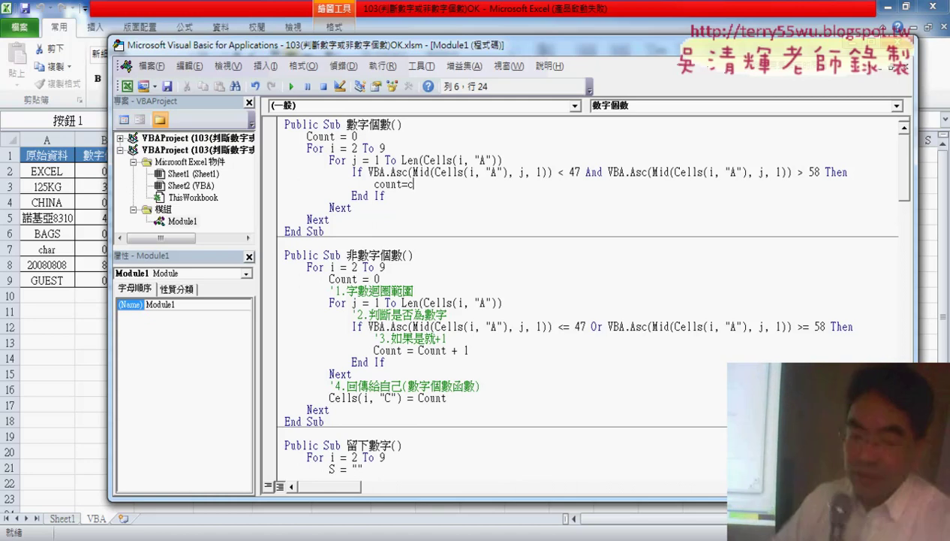
pyautogui.write('ount+1')
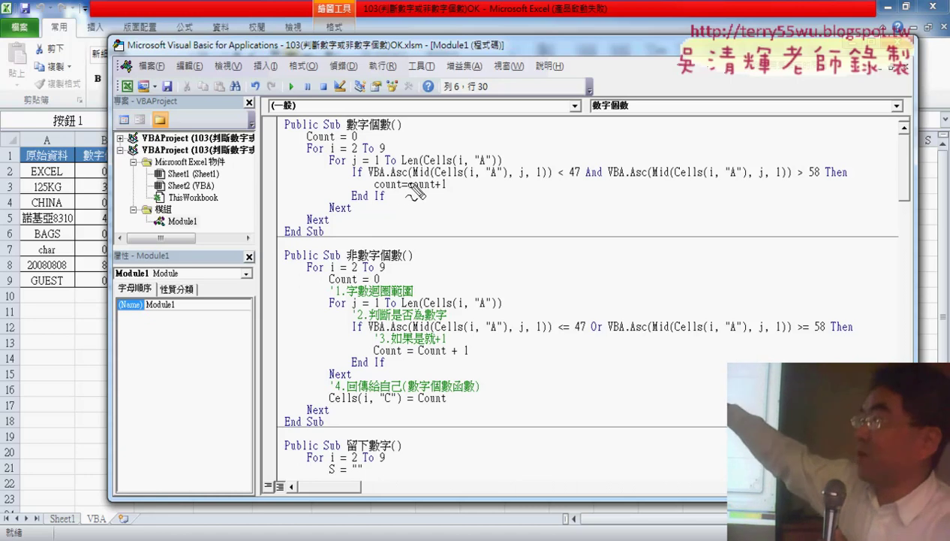
pyautogui.moveTo(450, 193); pyautogui.dragTo(397, 199)
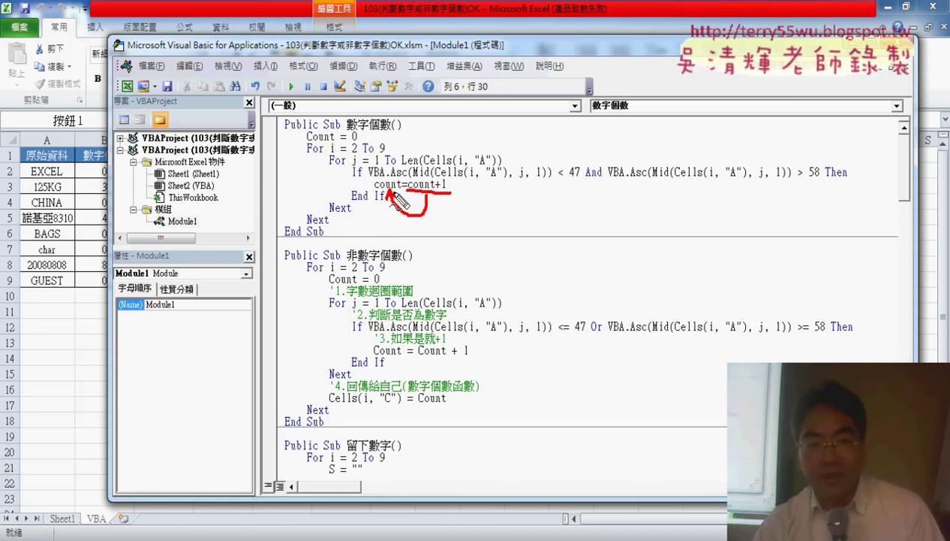
# Insert a blank line after the inner Next and move the code window right to show columns B–C.
pyautogui.press('Escape')
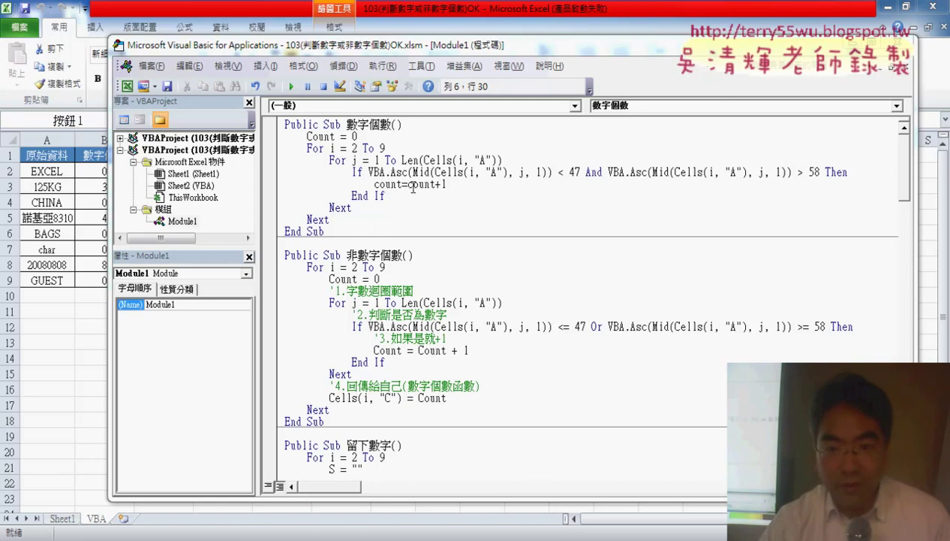
pyautogui.click(350, 160)
pyautogui.click(352, 208)
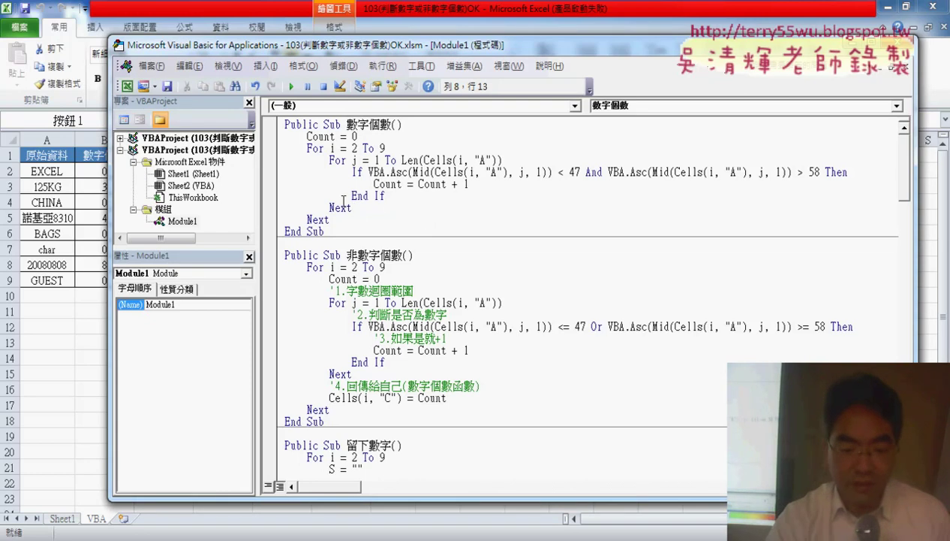
pyautogui.moveTo(420, 208)
pyautogui.mouseDown()
pyautogui.moveTo(265, 167)
pyautogui.moveTo(48, 162)
pyautogui.mouseUp()
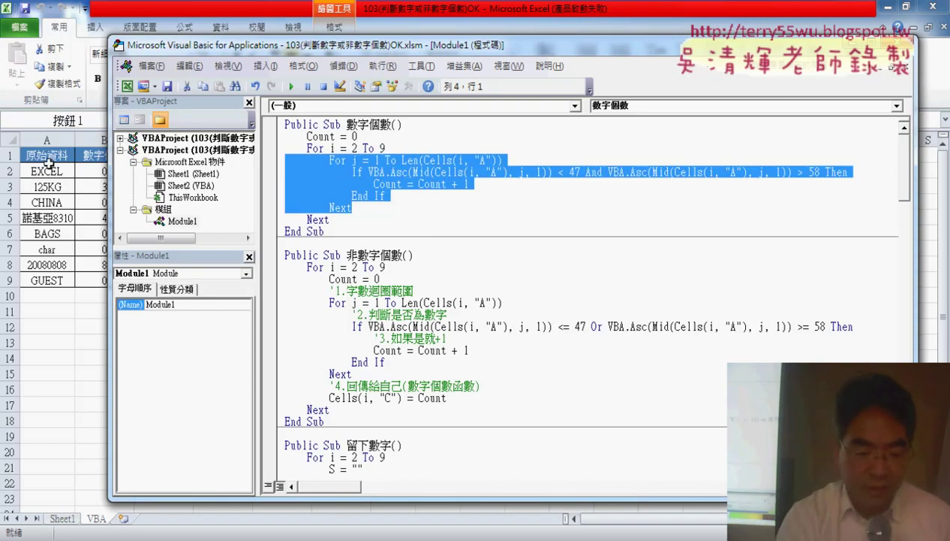
pyautogui.click(351, 208)
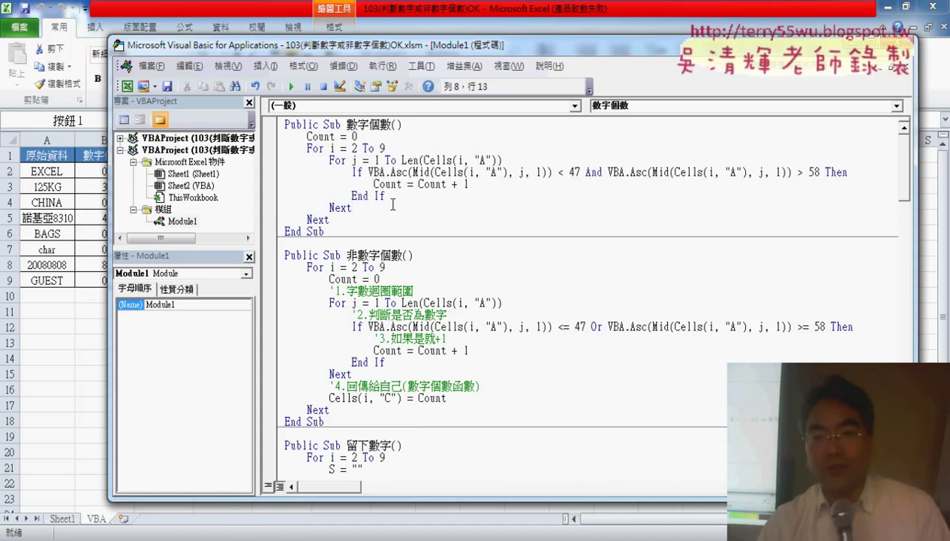
pyautogui.press('Return')
pyautogui.moveTo(377, 45); pyautogui.dragTo(488, 44)
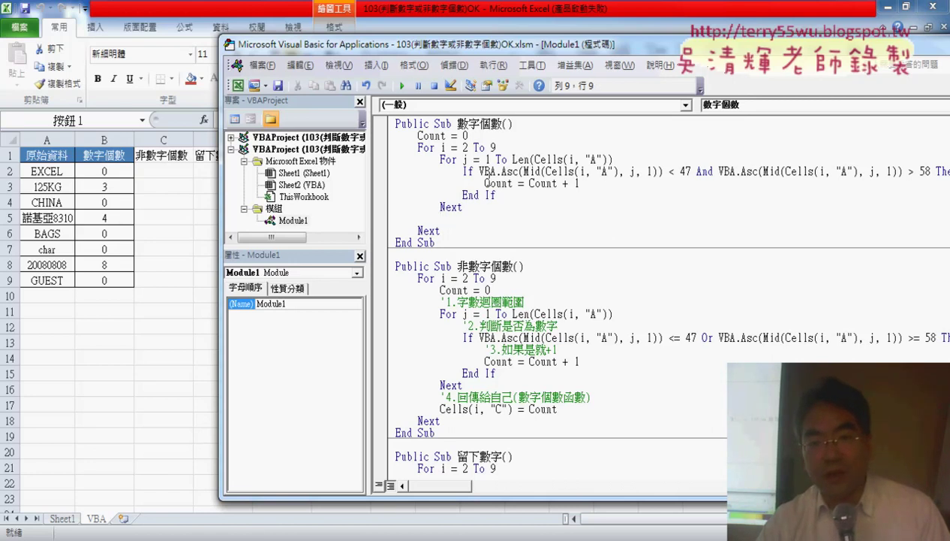
# Edit the macro so Cells(i, "B") = Count is written after the inner loop.
pyautogui.moveTo(534, 160)
pyautogui.mouseDown()
pyautogui.moveTo(609, 159)
pyautogui.moveTo(463, 227)
pyautogui.moveTo(491, 221)
pyautogui.mouseUp()
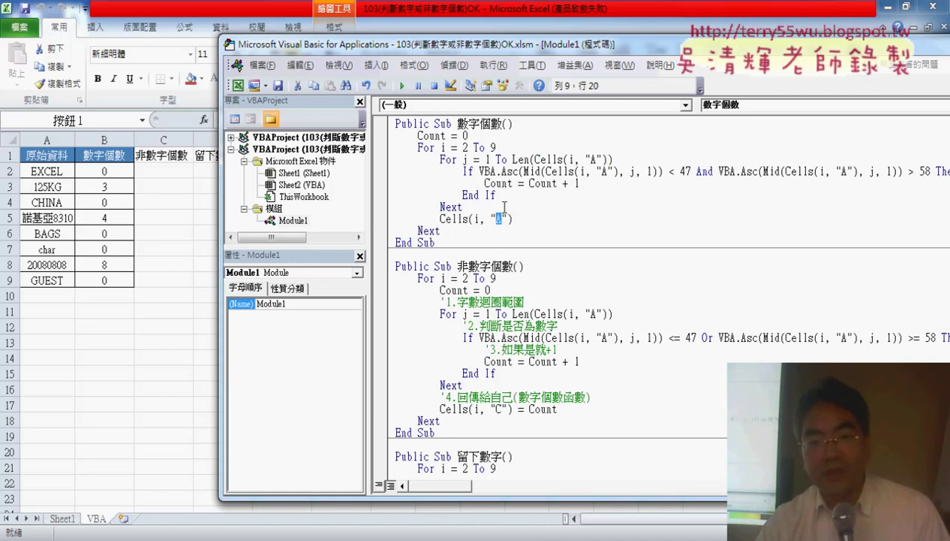
pyautogui.click(538, 217)
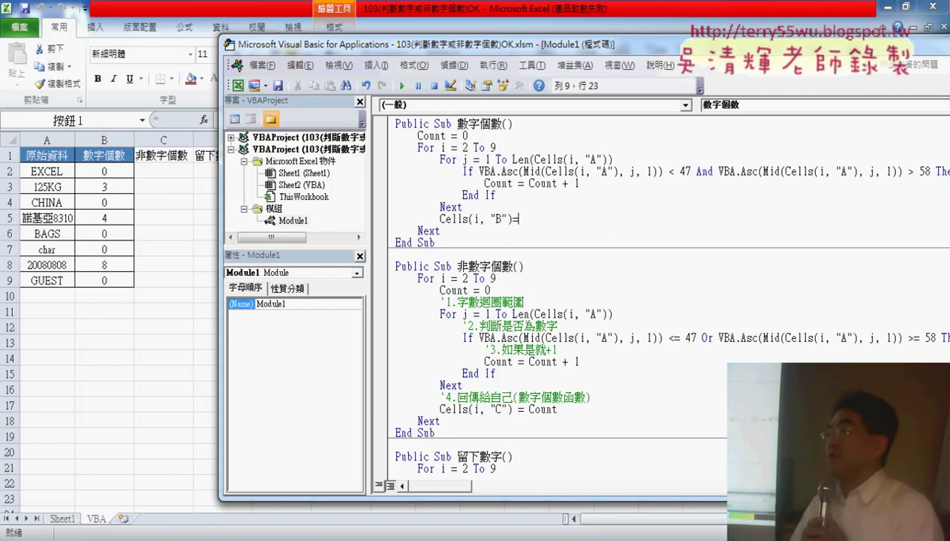
pyautogui.write('count')
pyautogui.press('Down')
pyautogui.press('Down')
pyautogui.press('Down')
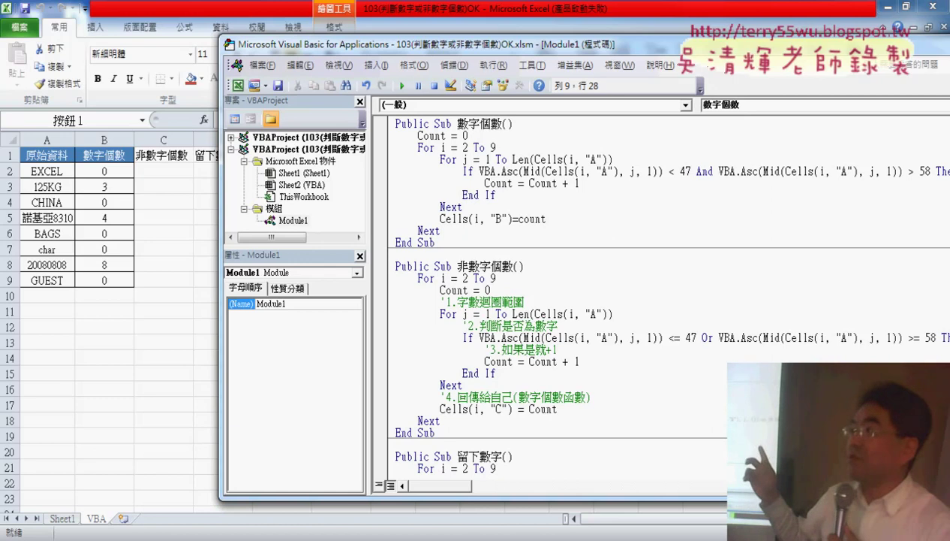
pyautogui.doubleClick(542, 219)
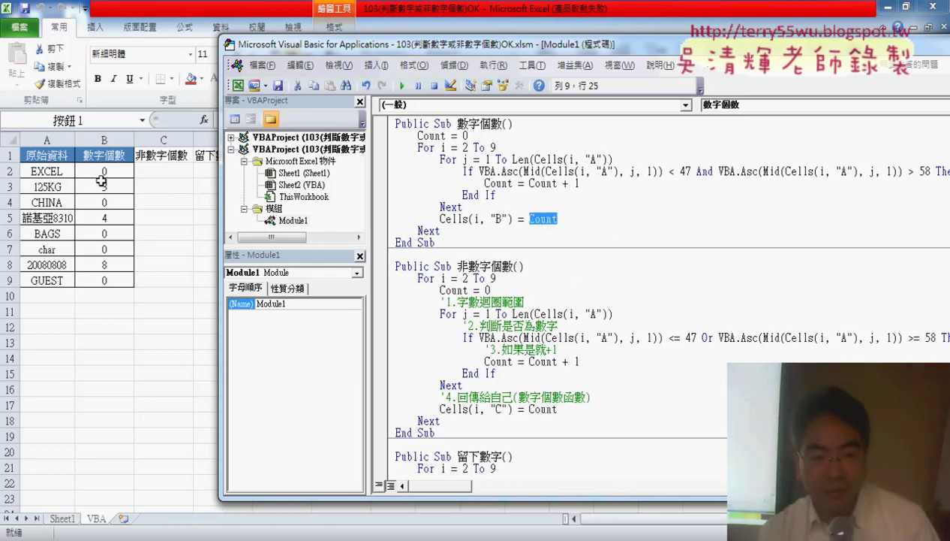
pyautogui.click(433, 229)
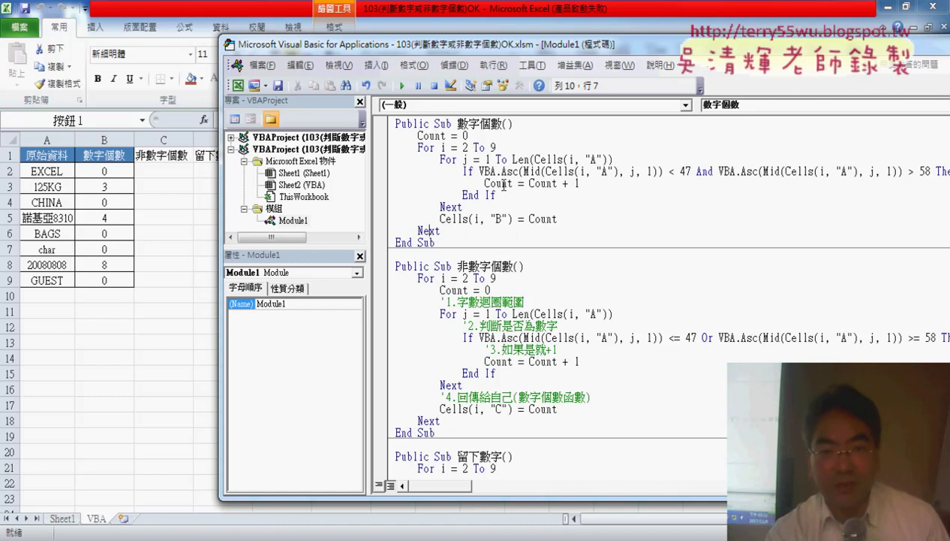
pyautogui.moveTo(557, 218); pyautogui.dragTo(535, 219)
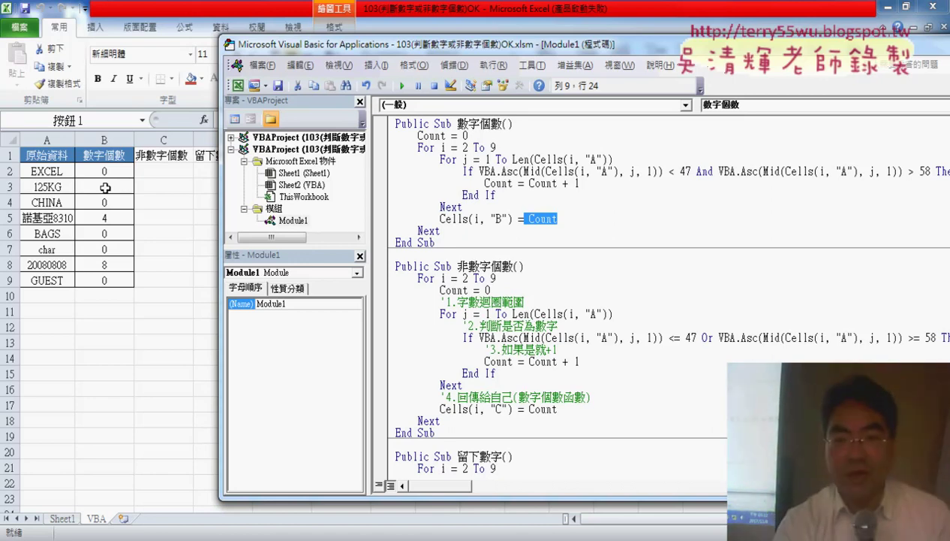
# Clear the old digit counts from B2:B9 and return to the VBA editor.
pyautogui.moveTo(109, 169); pyautogui.dragTo(111, 278)
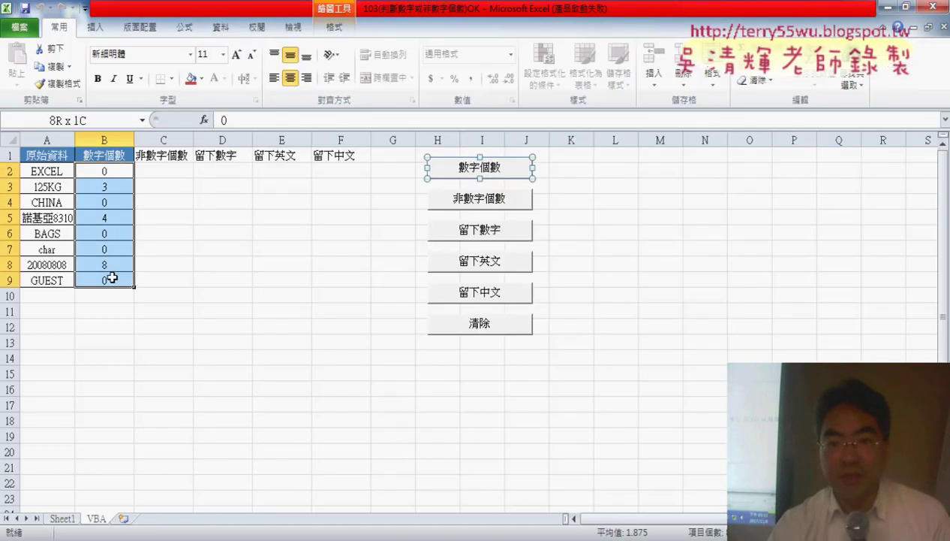
pyautogui.press('Delete')
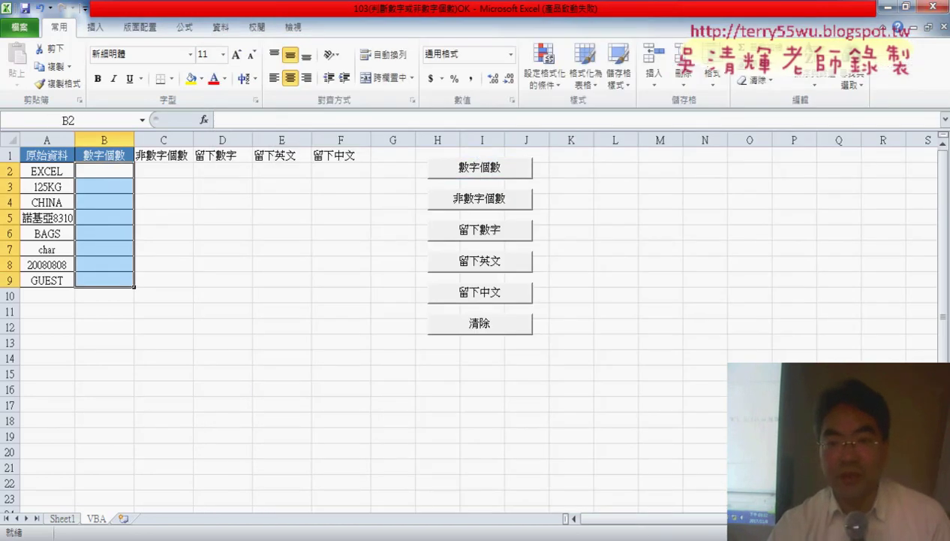
pyautogui.click(382, 428)
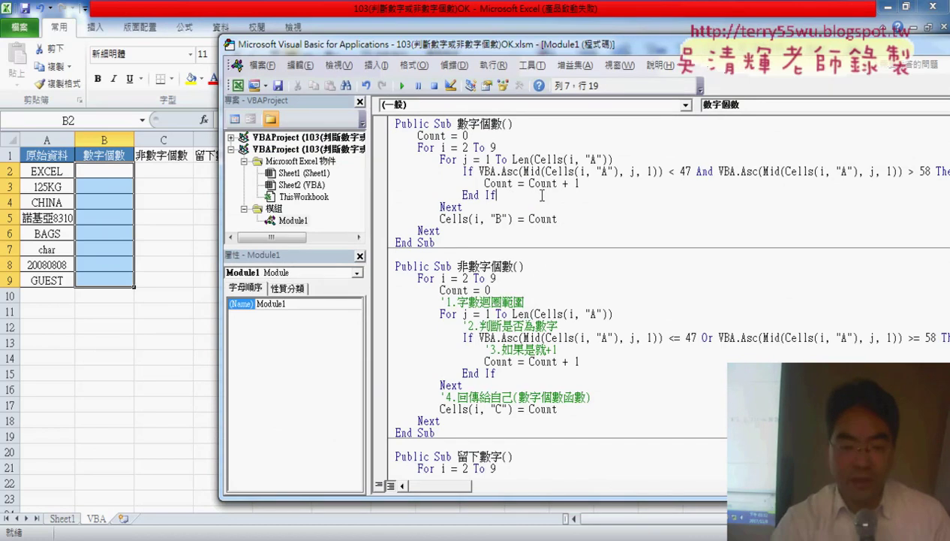
# Start the digit-count macro in break mode and inspect the current cell text's length.
pyautogui.press('F8')
pyautogui.press('F8')
pyautogui.press('F8')
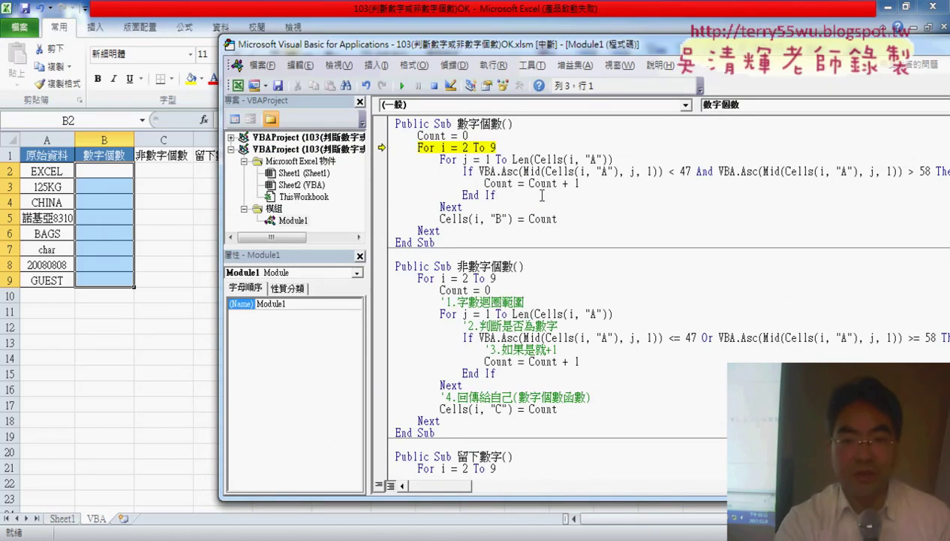
pyautogui.moveTo(432, 139)
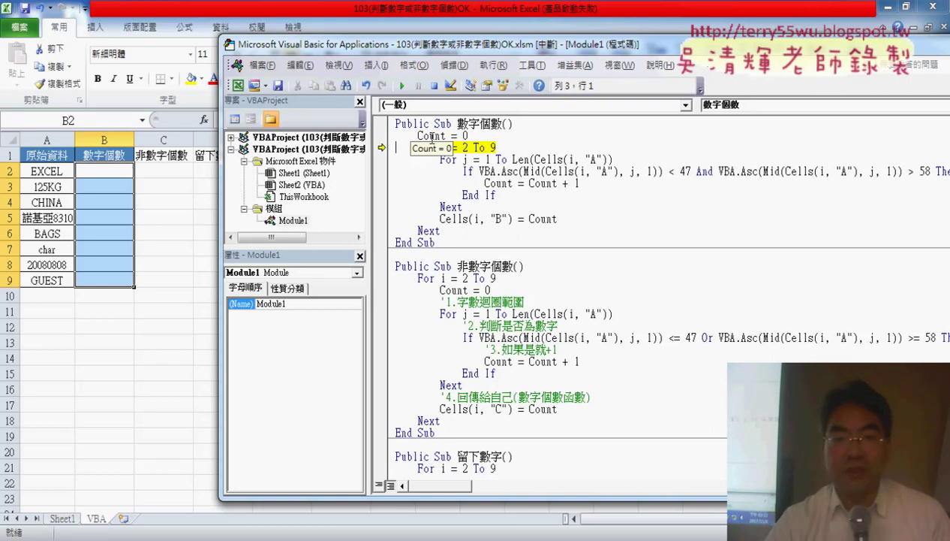
pyautogui.press('F8')
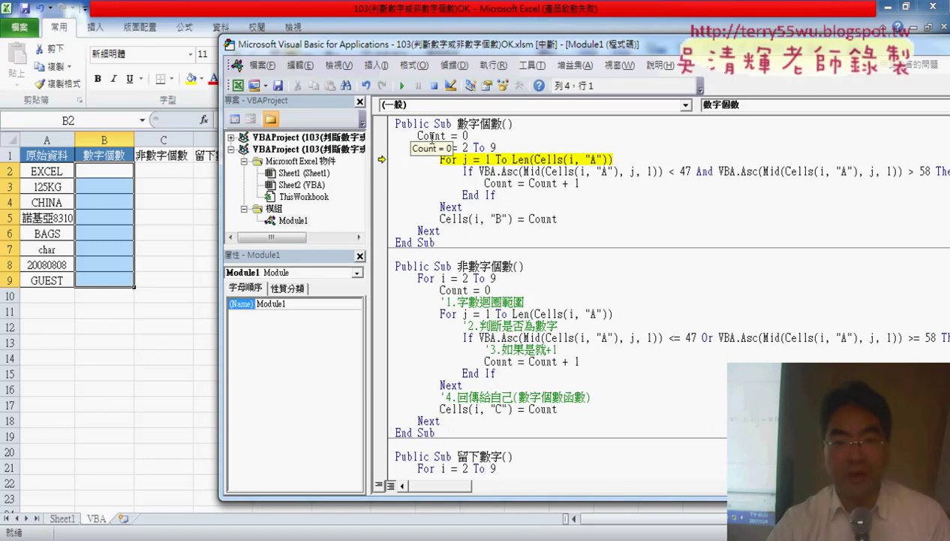
pyautogui.moveTo(554, 159)
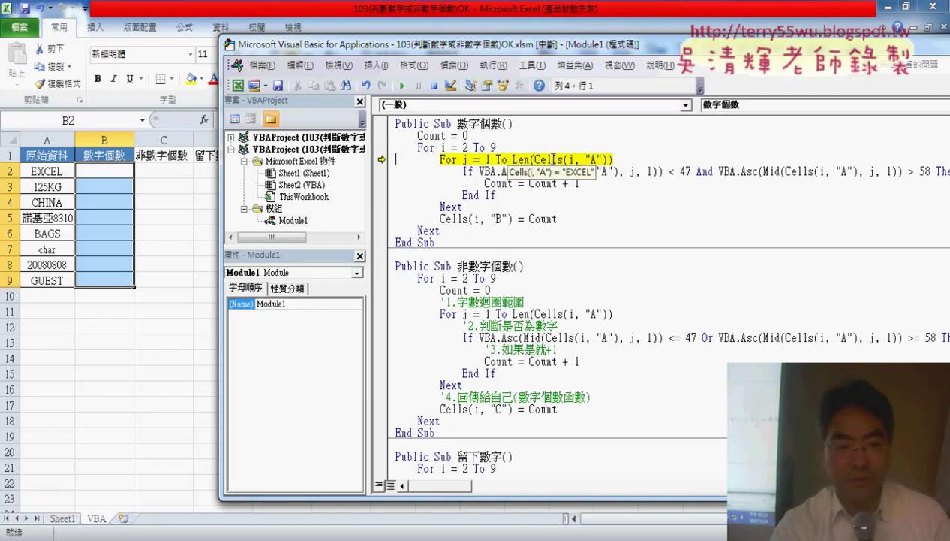
pyautogui.click(520, 159)
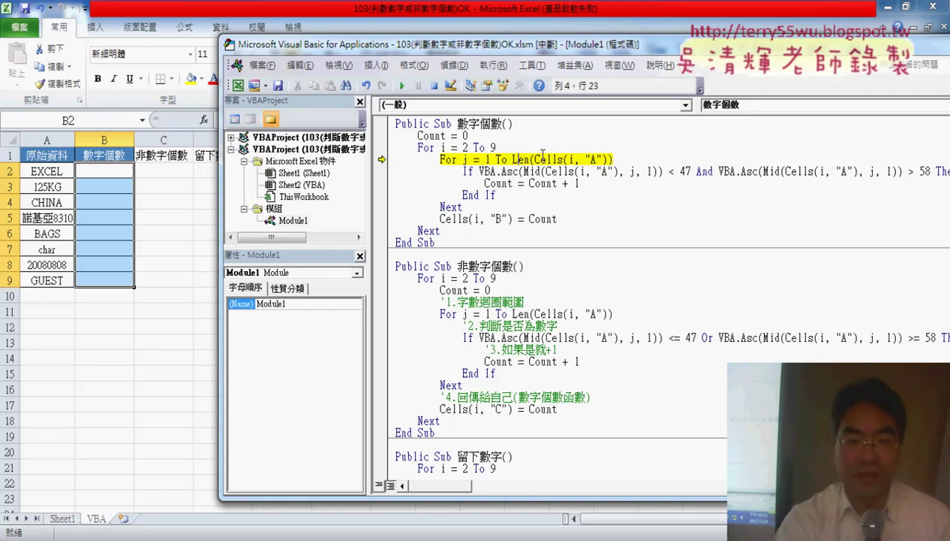
pyautogui.moveTo(519, 157)
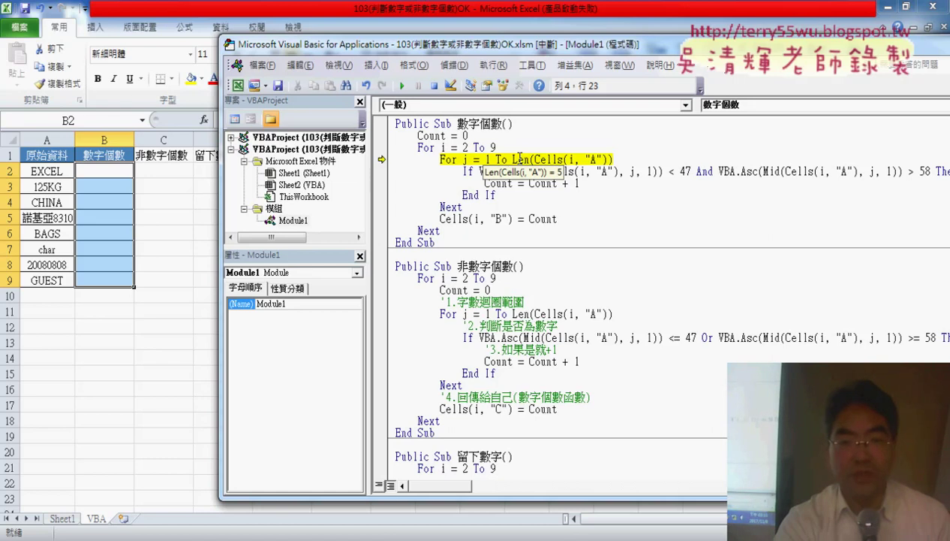
# Step through each character of EXCEL's digit test until 0 is written into B2.
pyautogui.press('F8')
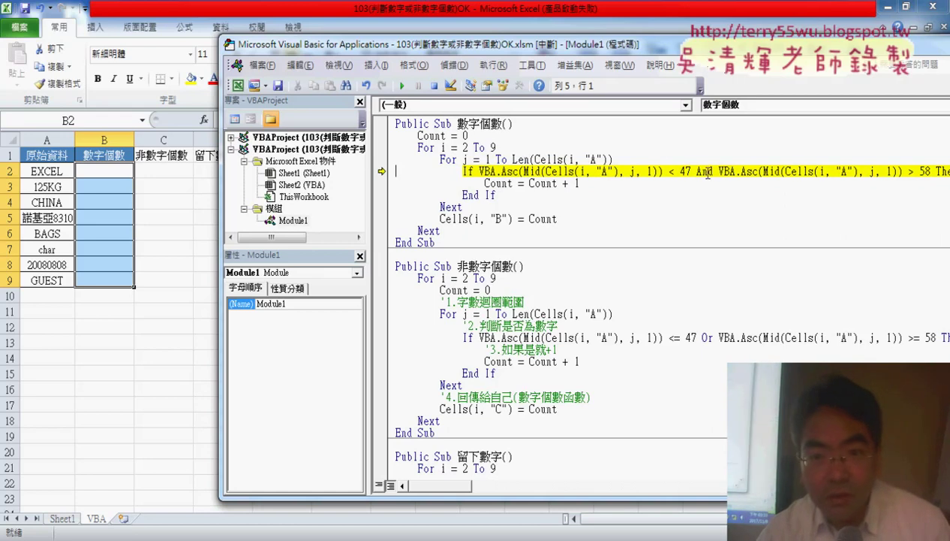
pyautogui.moveTo(800, 174)
pyautogui.press('F8')
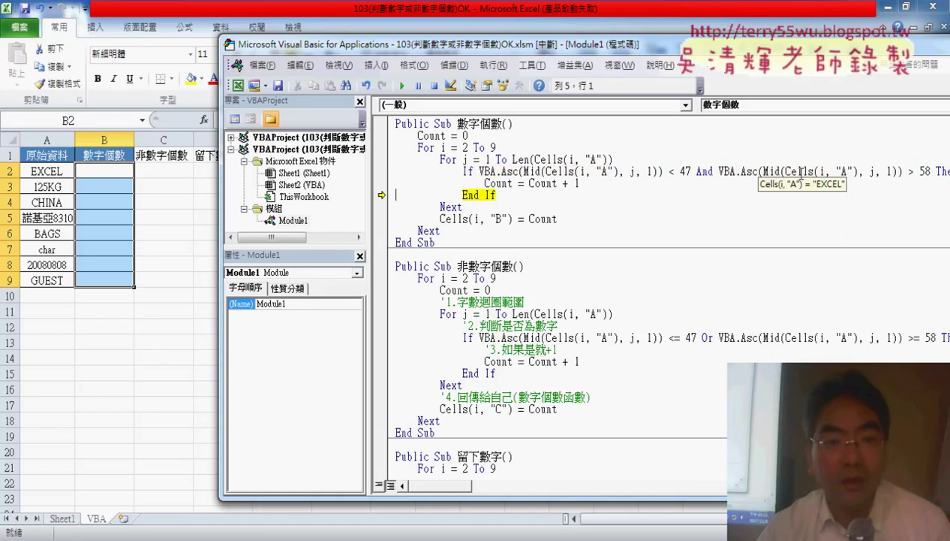
pyautogui.press('F8')
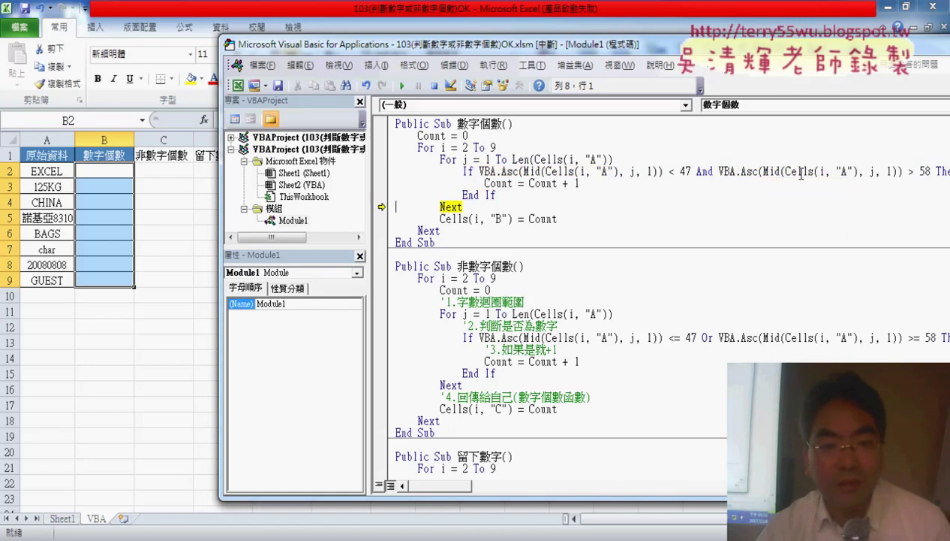
pyautogui.press('F8')
pyautogui.press('F8')
pyautogui.press('F8')
pyautogui.press('F8')
pyautogui.press('F8')
pyautogui.press('F8')
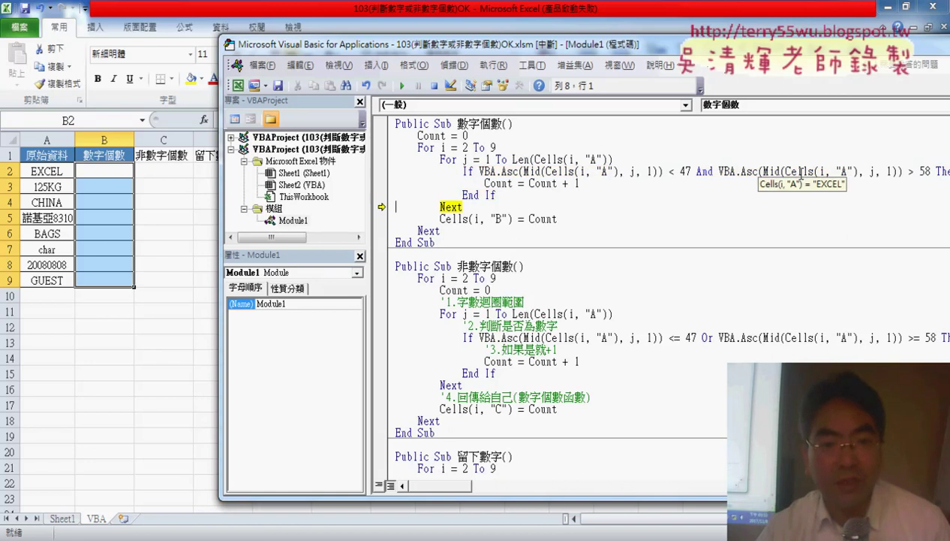
pyautogui.press('F8')
pyautogui.press('F8')
pyautogui.press('F8')
pyautogui.press('F8')
pyautogui.press('F8')
pyautogui.press('F8')
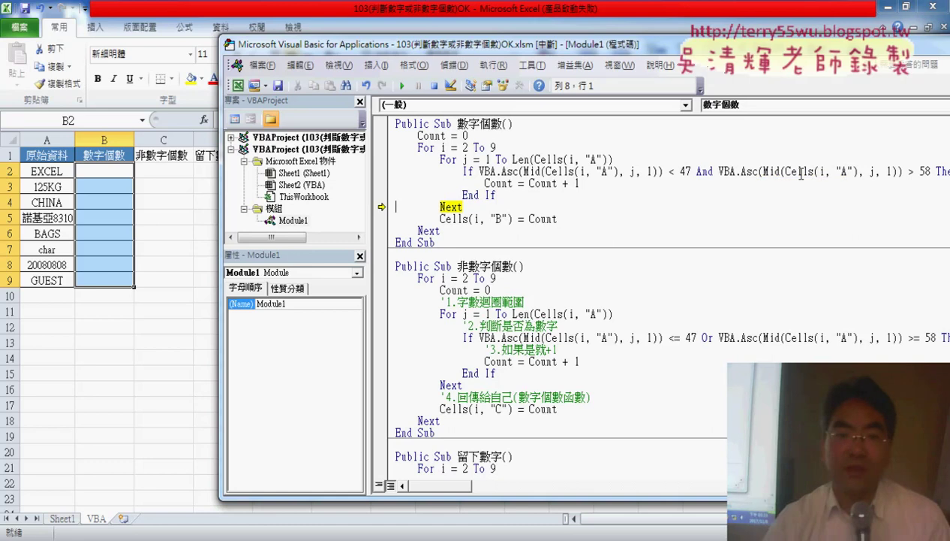
pyautogui.press('F8')
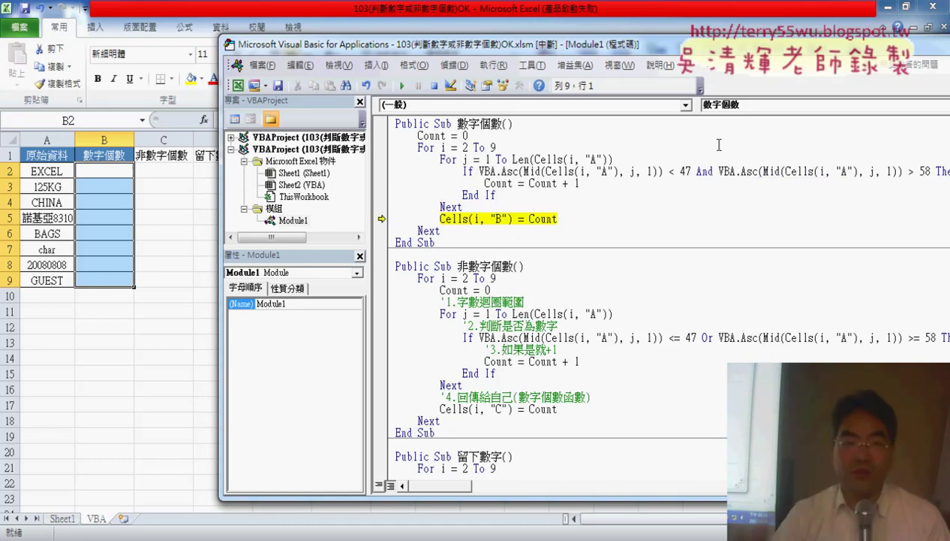
pyautogui.moveTo(541, 220)
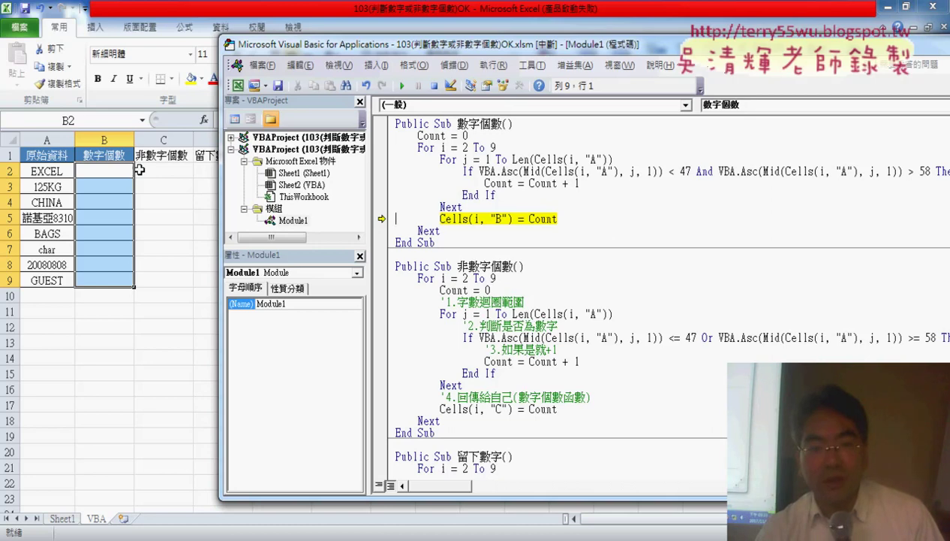
pyautogui.press('F8')
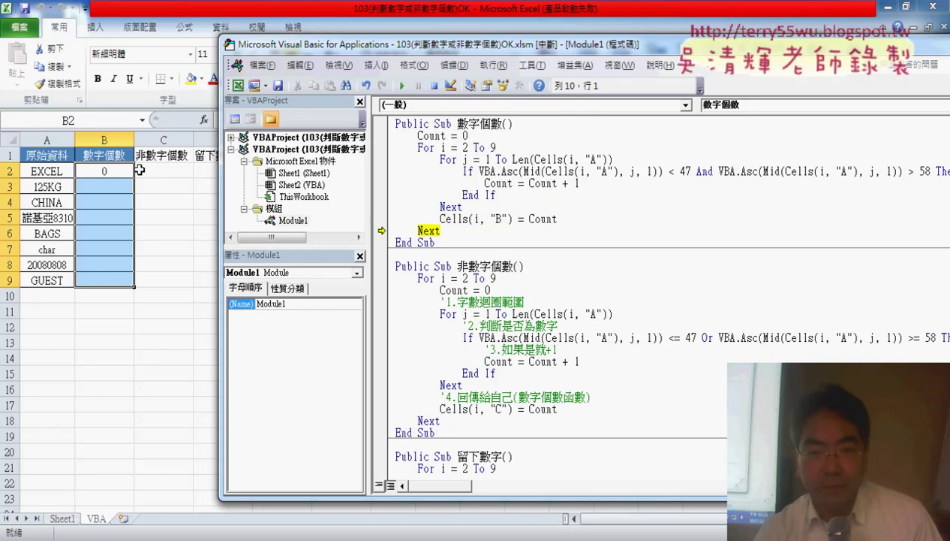
# Advance to the 125KG row and step past its first digit test.
pyautogui.press('F8')
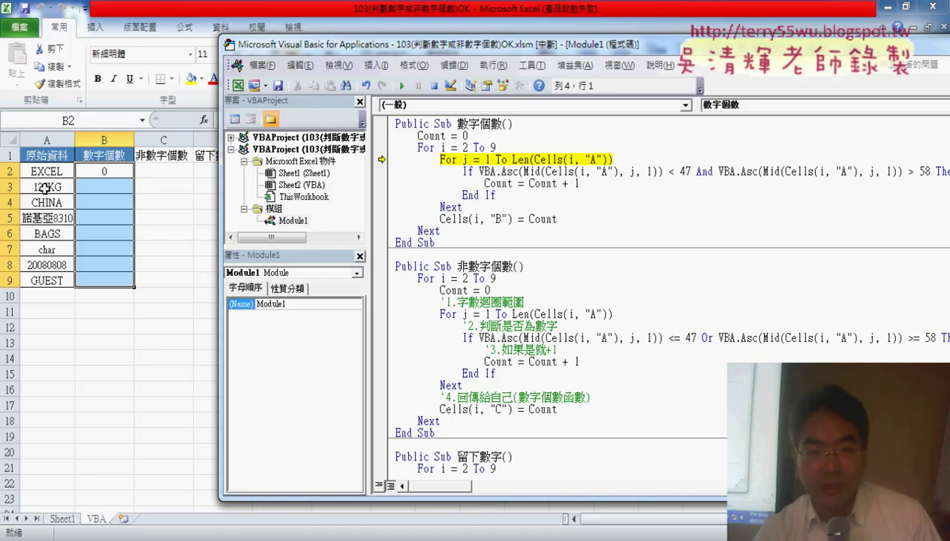
pyautogui.press('F8')
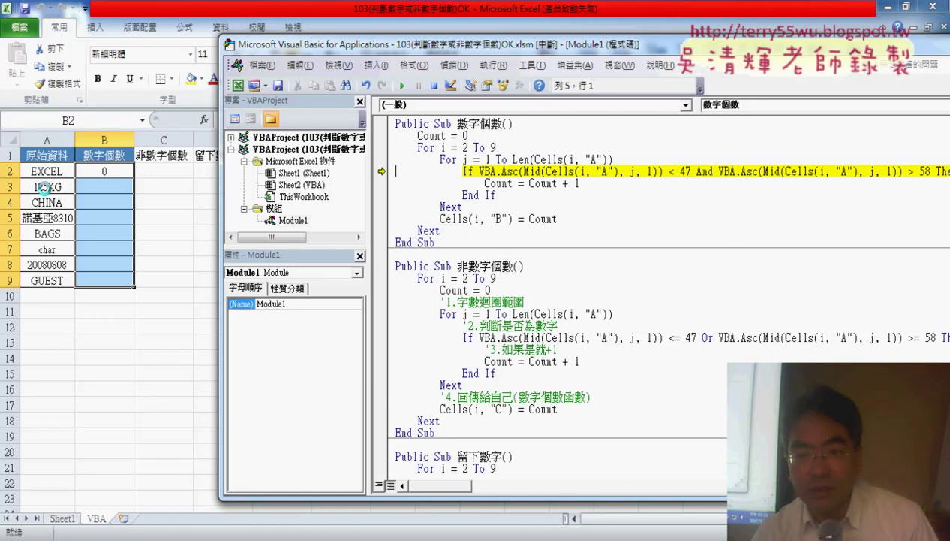
pyautogui.press('F8')
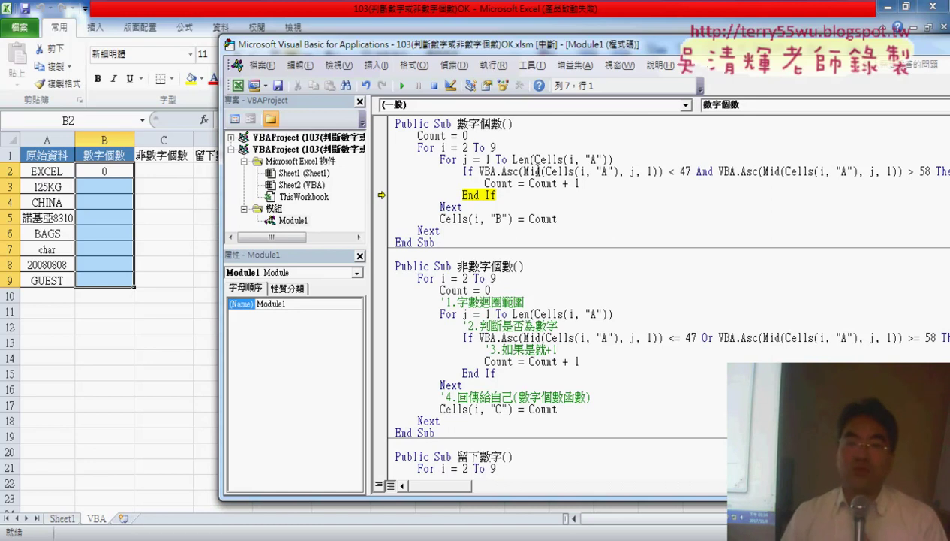
pyautogui.moveTo(605, 47); pyautogui.dragTo(461, 53)
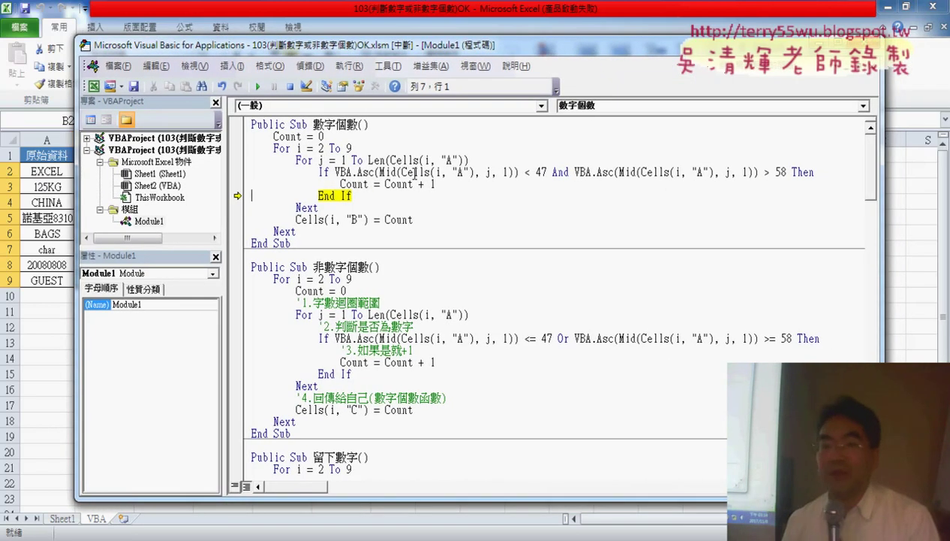
# Move the Count = 0 line below For i = 2 To 9 and delete the leftover blank line.
pyautogui.moveTo(415, 172)
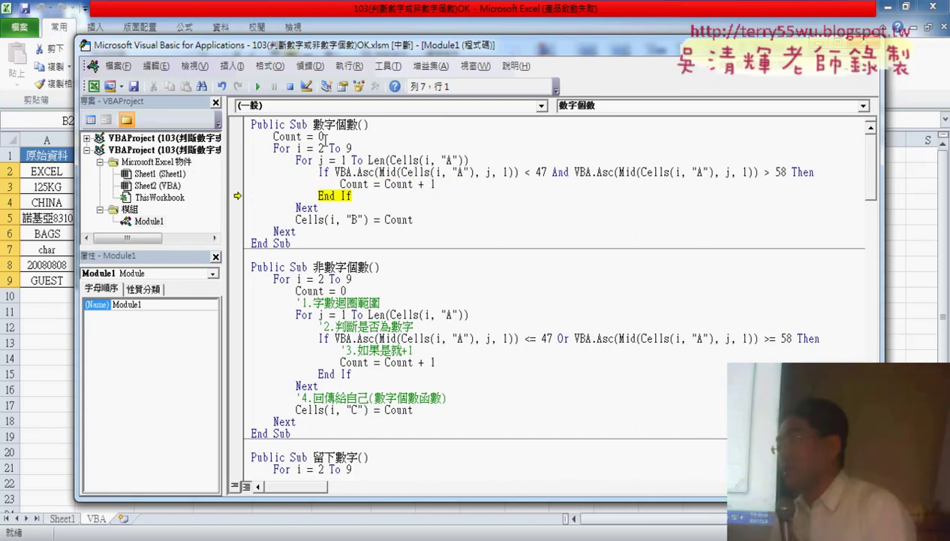
pyautogui.moveTo(323, 137); pyautogui.dragTo(252, 137)
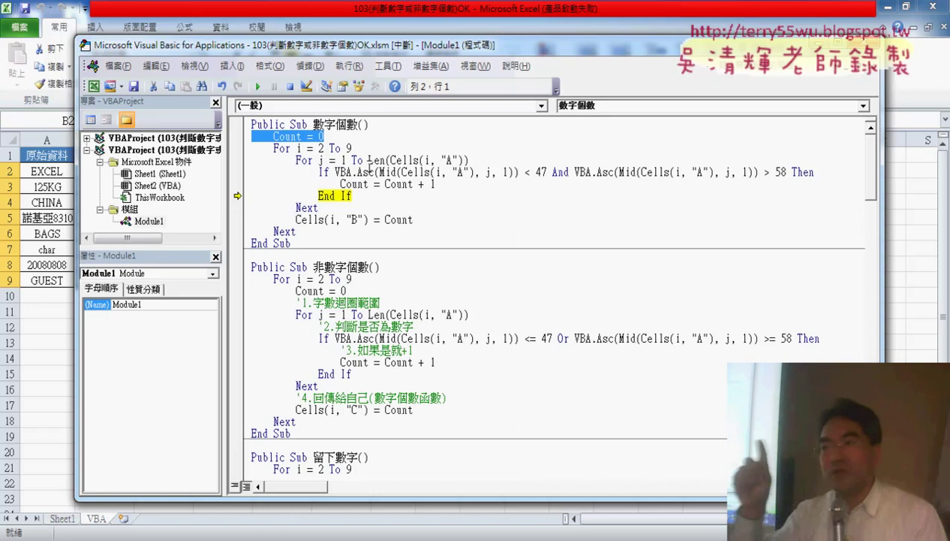
pyautogui.moveTo(309, 137); pyautogui.dragTo(353, 148)
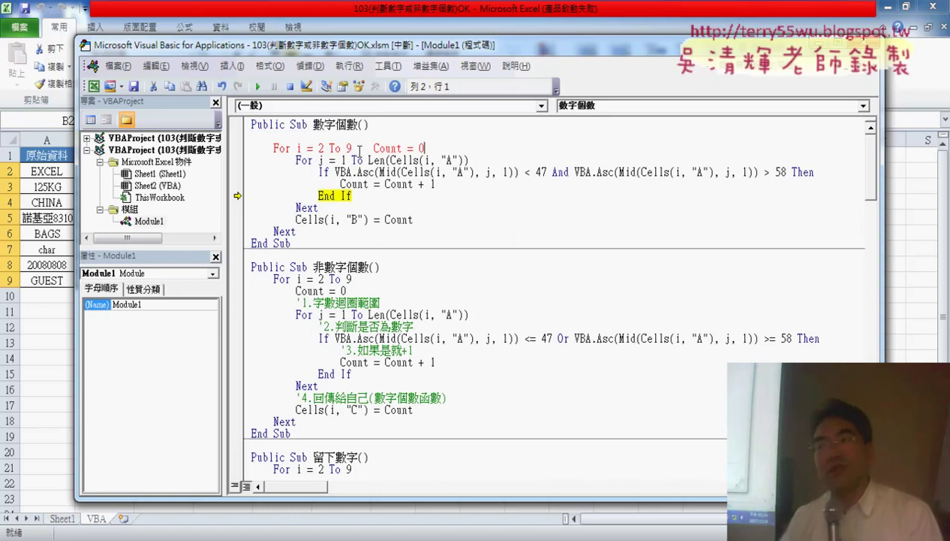
pyautogui.press('Return')
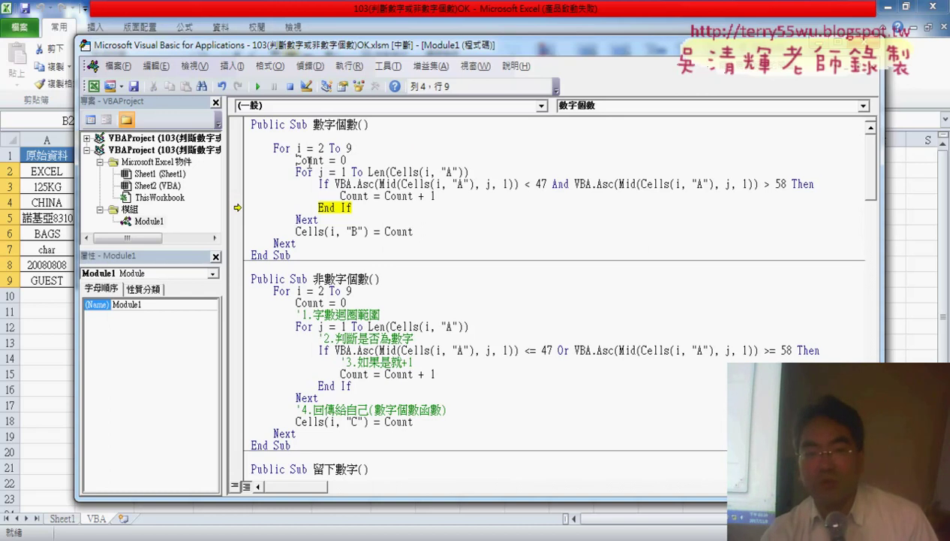
pyautogui.press('Delete')
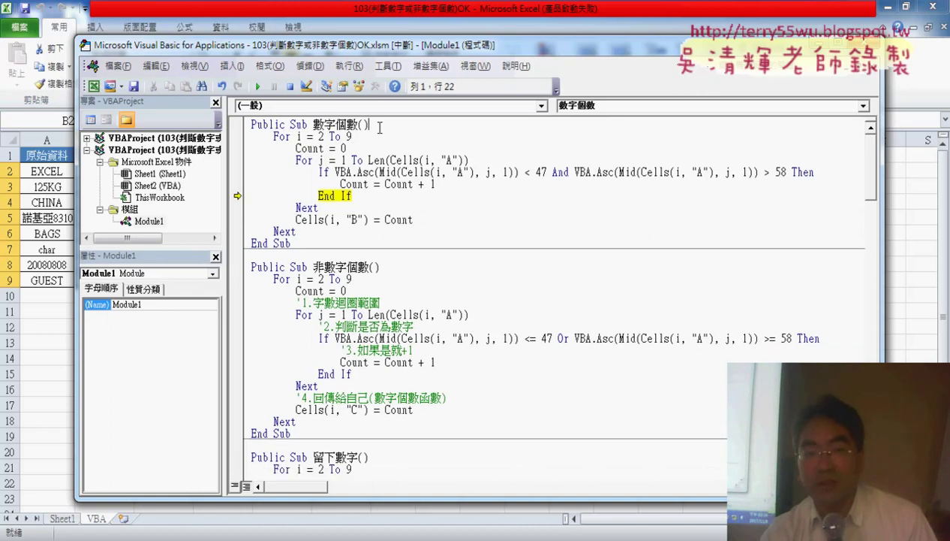
pyautogui.moveTo(417, 174)
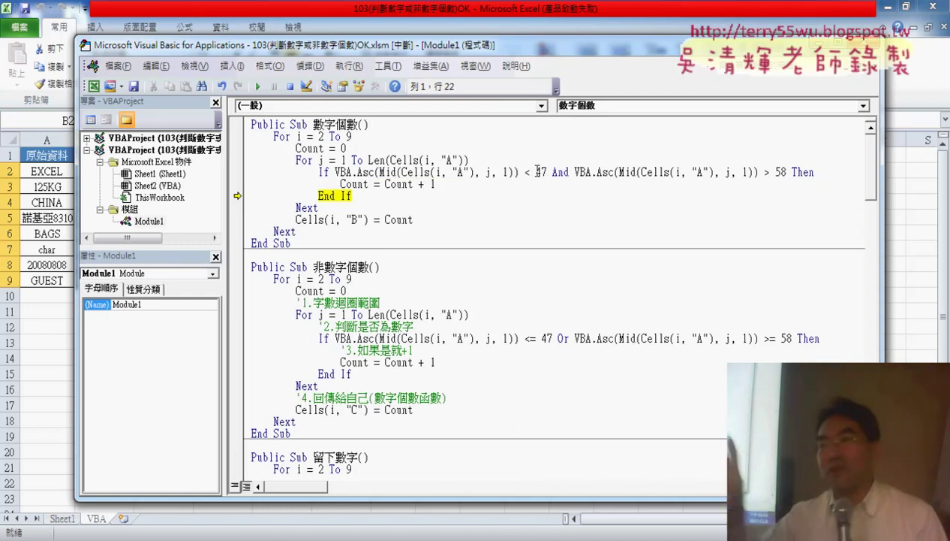
# Correct the digit test to Asc > 47 And < 58 and make that If line run next.
pyautogui.moveTo(787, 172); pyautogui.dragTo(520, 172)
pyautogui.click(520, 172)
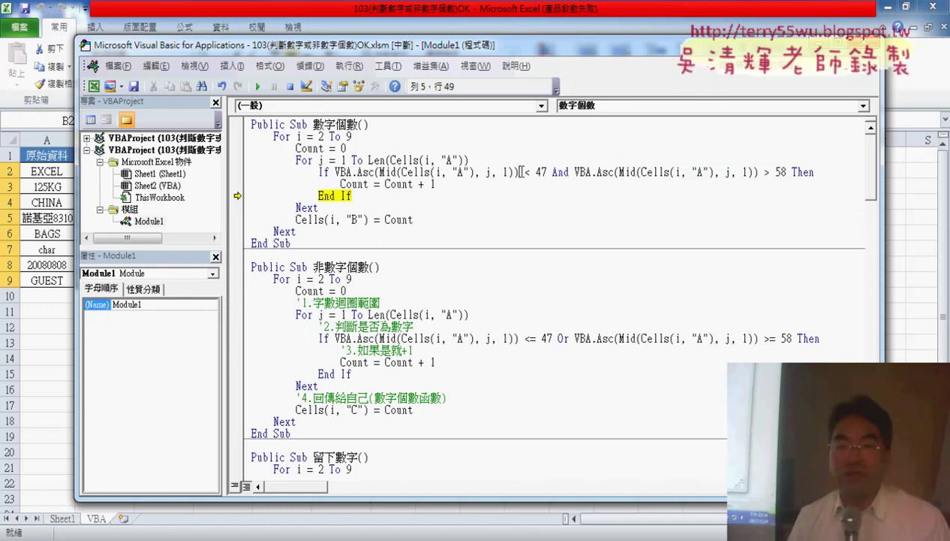
pyautogui.doubleClick(527, 172)
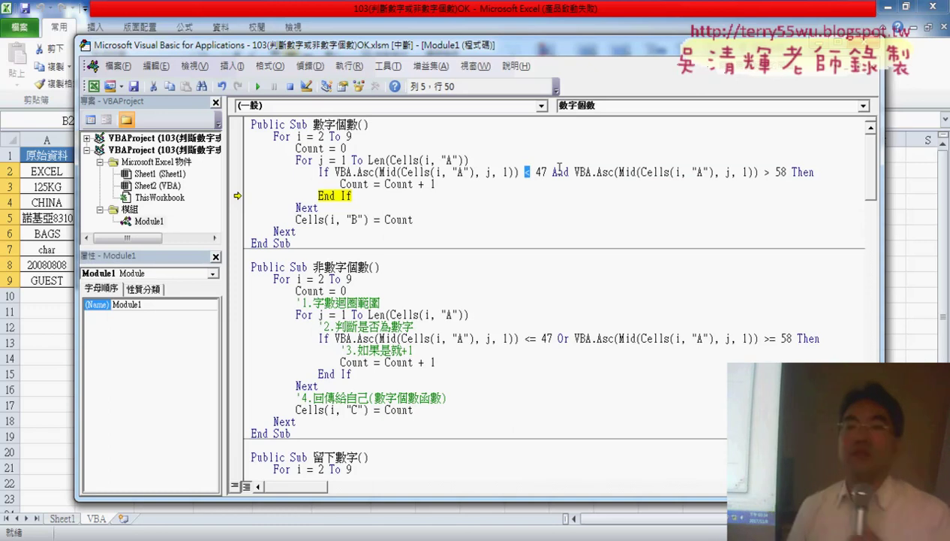
pyautogui.write('>')
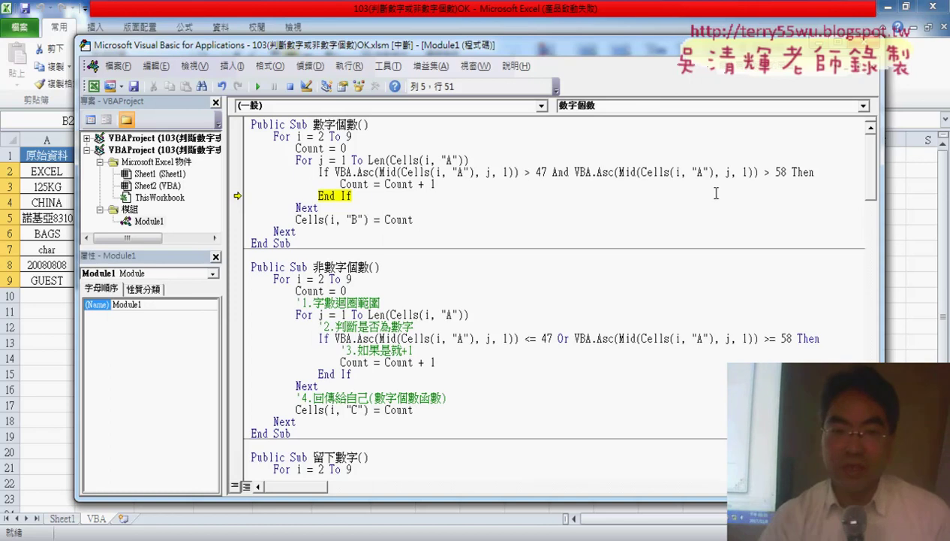
pyautogui.moveTo(760, 173); pyautogui.dragTo(767, 172)
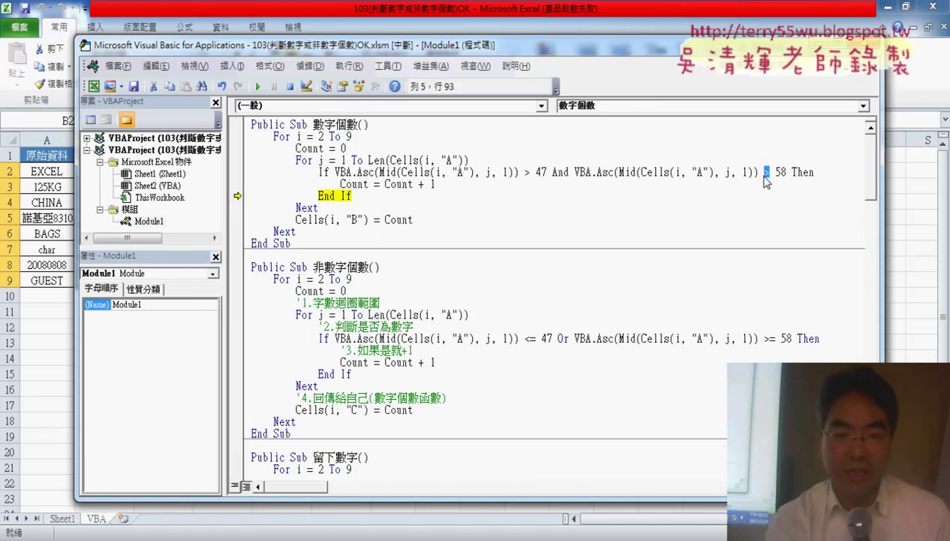
pyautogui.write('<')
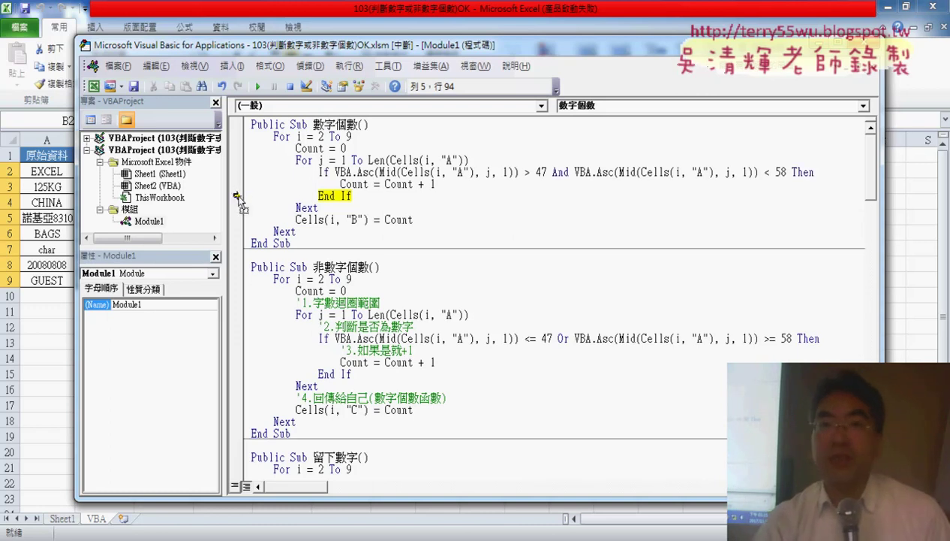
pyautogui.moveTo(239, 199); pyautogui.dragTo(238, 171)
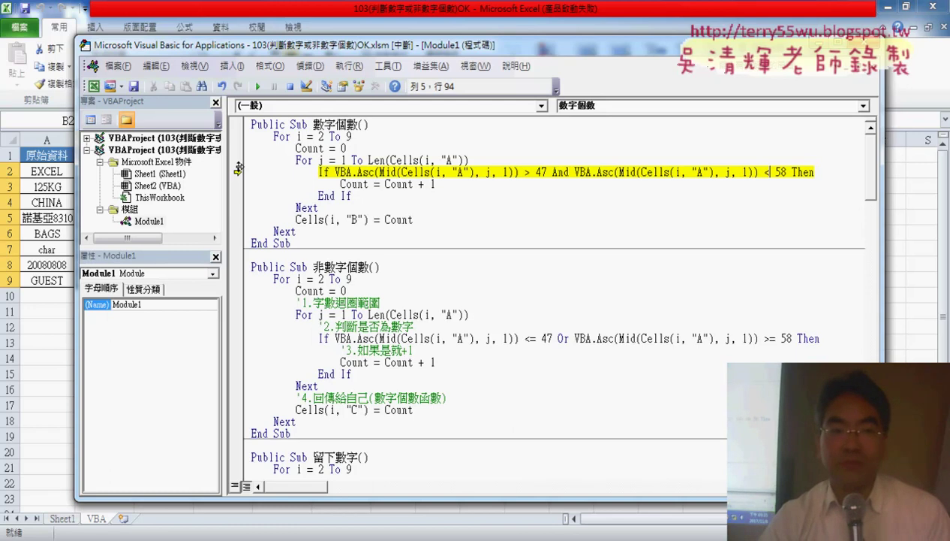
# Run the Count increment next and step through 125KG's characters until Count reaches 3.
pyautogui.moveTo(239, 168); pyautogui.dragTo(241, 180)
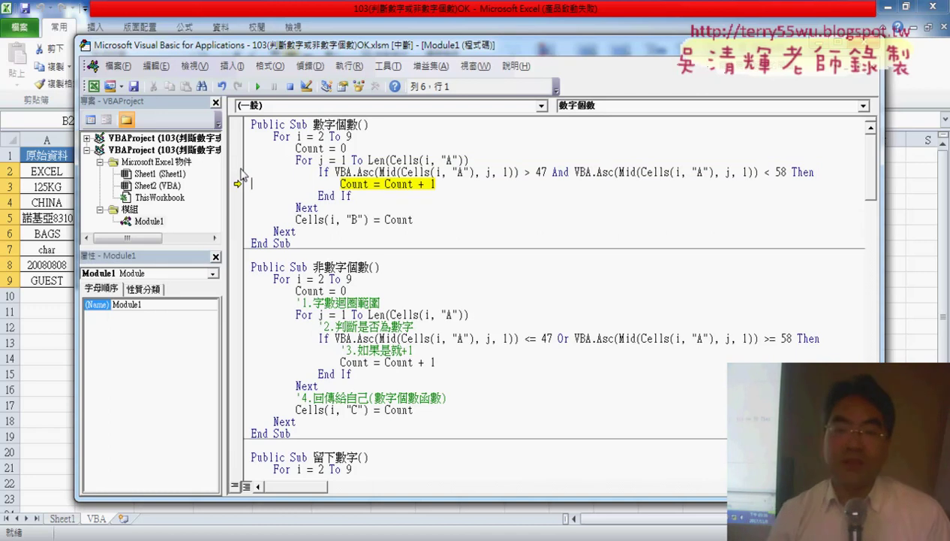
pyautogui.moveTo(312, 149)
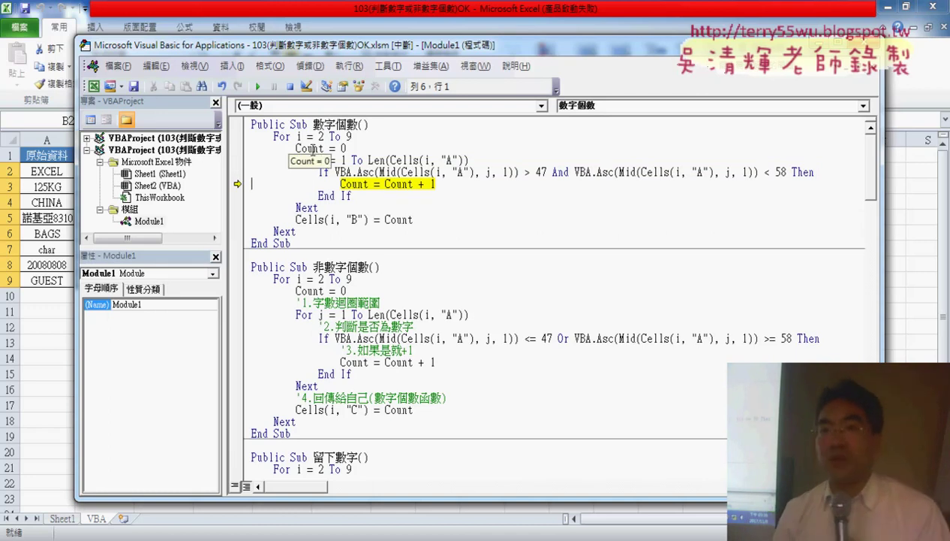
pyautogui.press('F8')
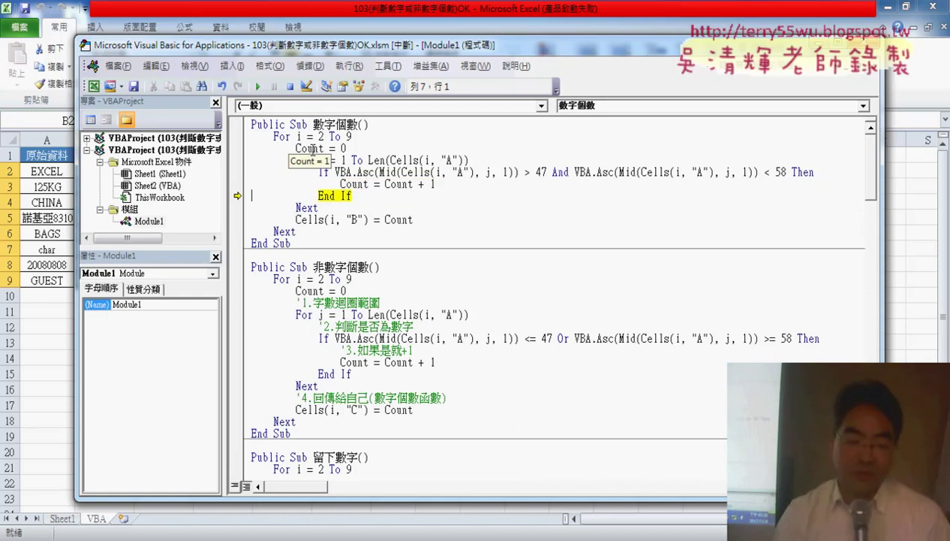
pyautogui.moveTo(347, 182)
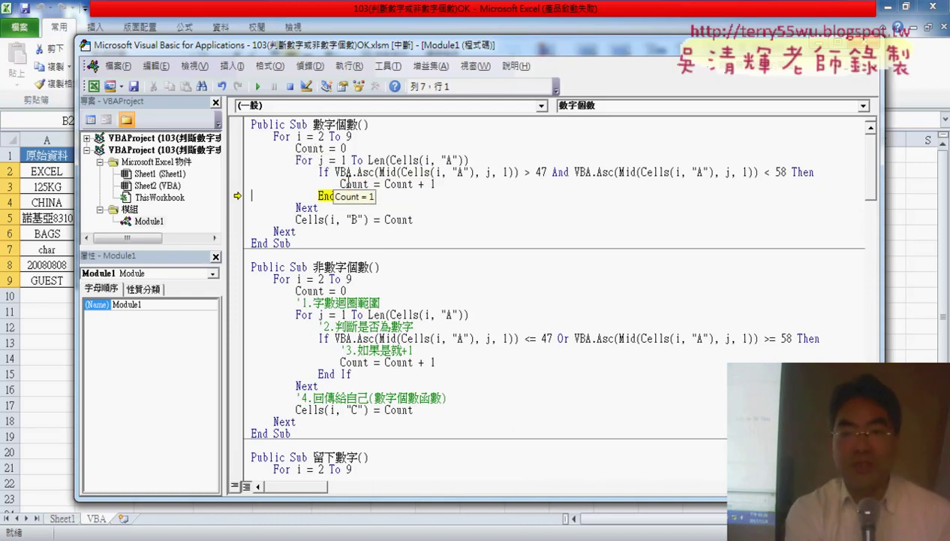
pyautogui.press('F8')
pyautogui.press('F8')
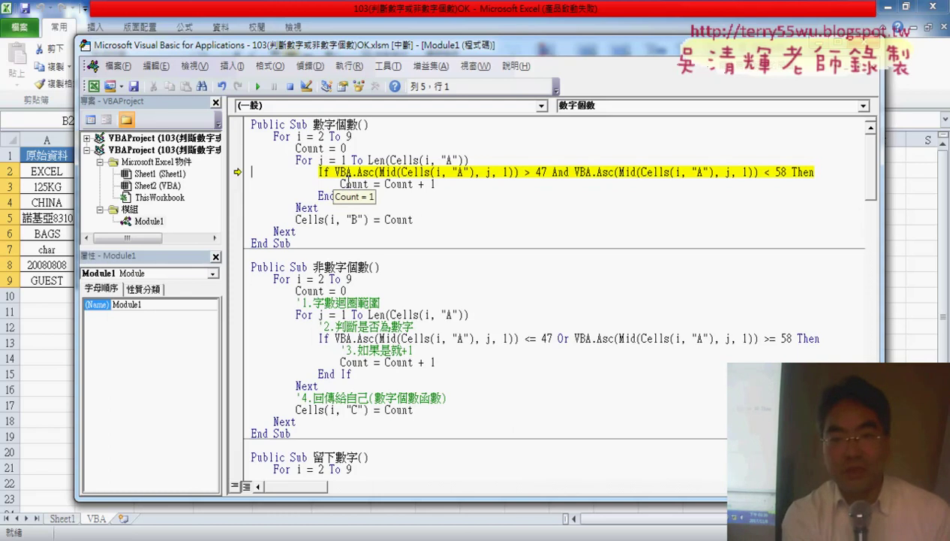
pyautogui.press('F8')
pyautogui.press('F8')
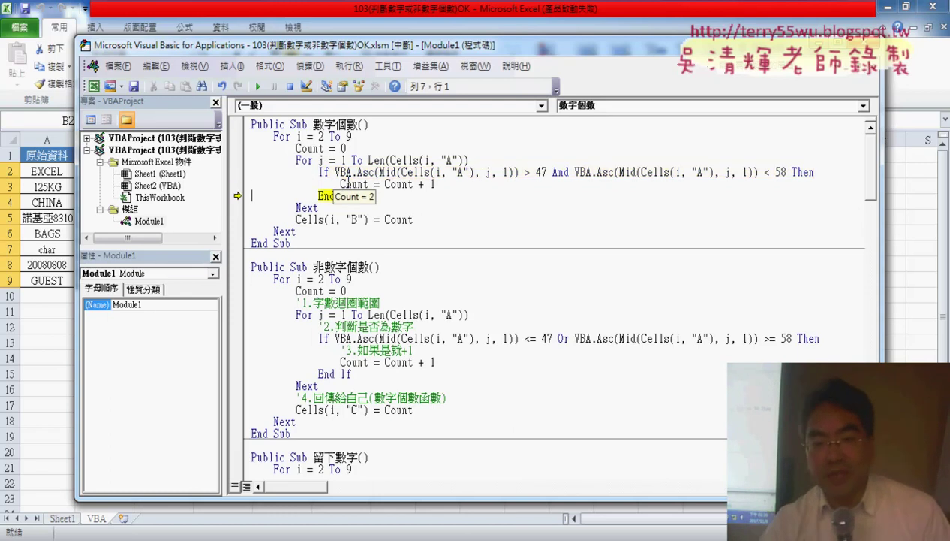
pyautogui.press('F8')
pyautogui.press('F8')
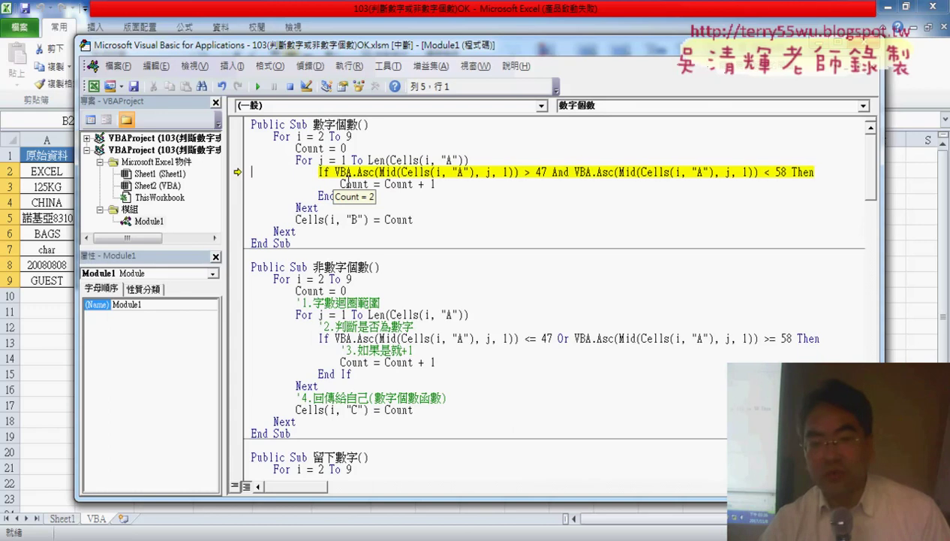
pyautogui.press('F8')
pyautogui.press('F8')
pyautogui.press('F8')
pyautogui.press('F8')
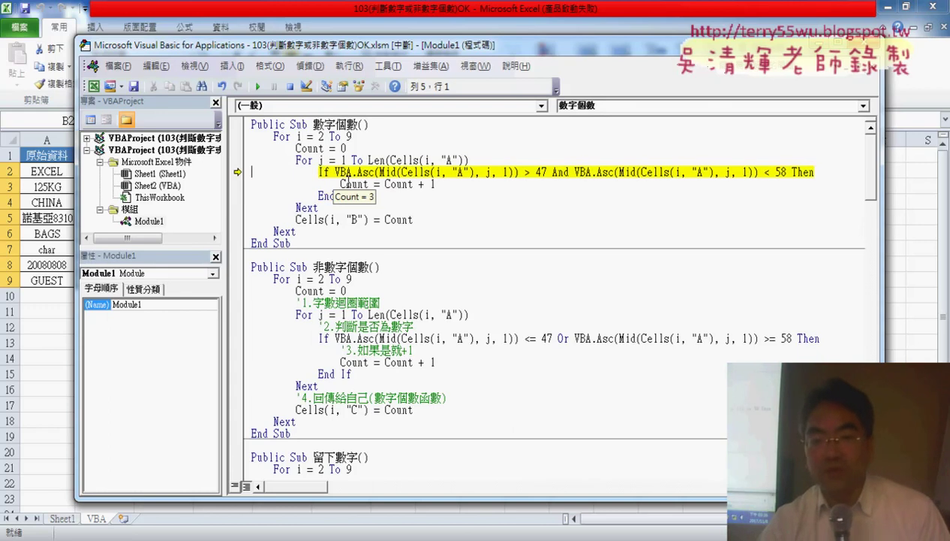
pyautogui.press('F8')
pyautogui.press('F8')
pyautogui.press('F8')
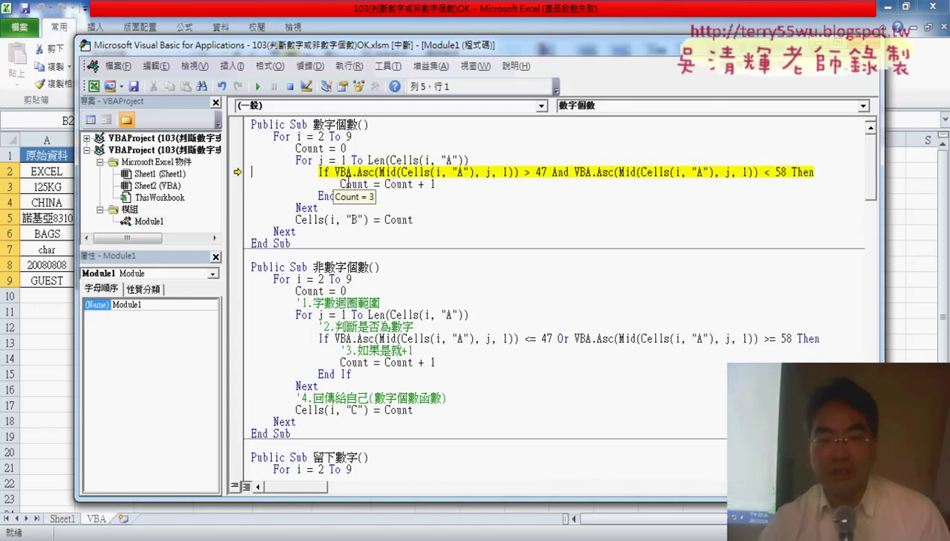
pyautogui.press('F8')
pyautogui.press('F8')
pyautogui.press('F8')
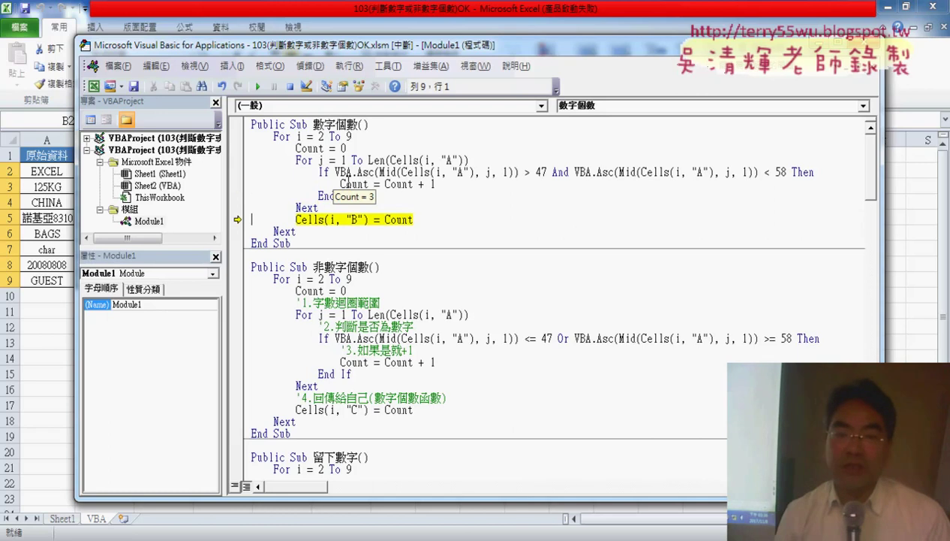
# Step until B3 fills, then continue the macro so column B shows 0, 3, 0, 4, 0, 0, 8, 0.
pyautogui.moveTo(404, 53); pyautogui.dragTo(492, 52)
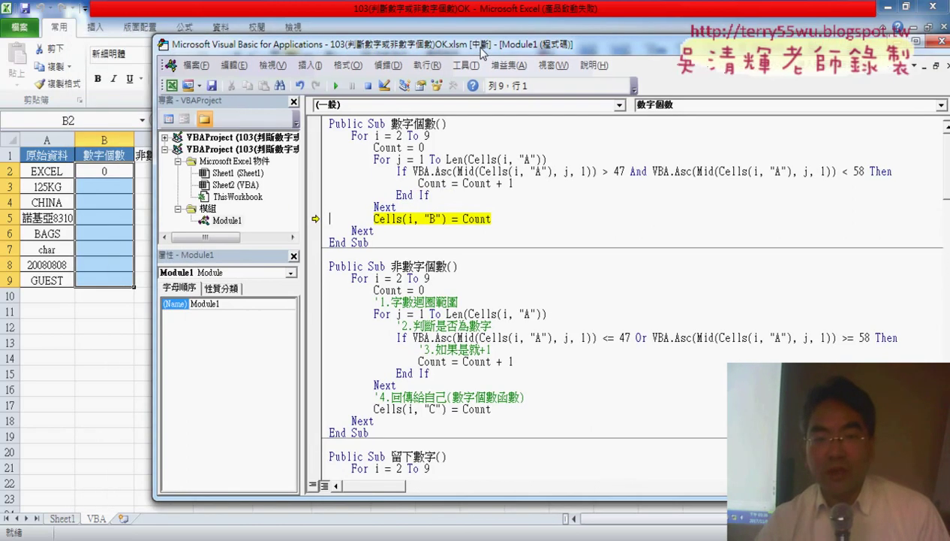
pyautogui.press('F8')
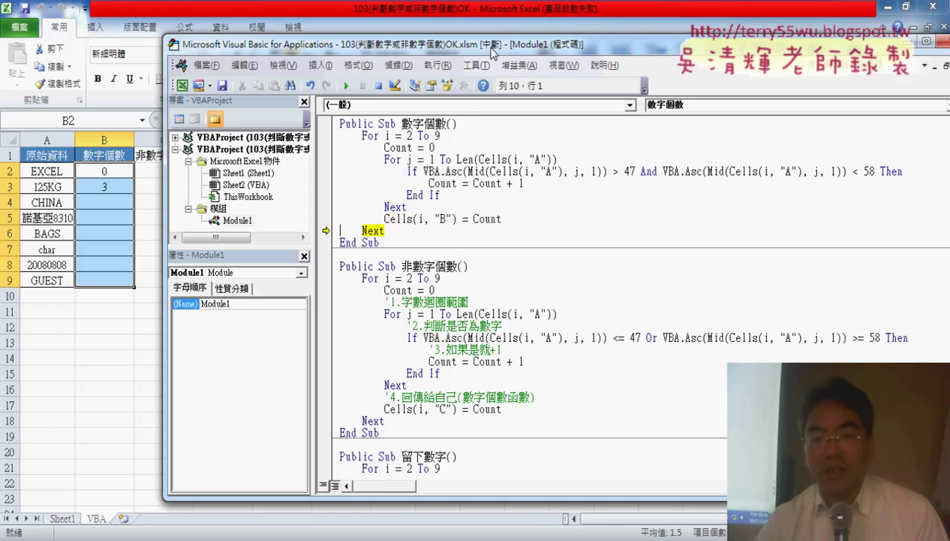
pyautogui.press('F8')
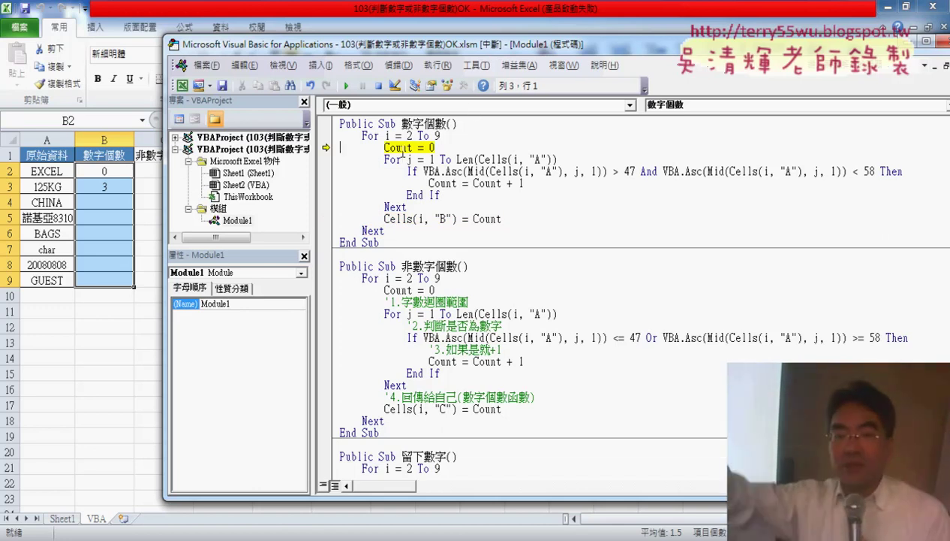
pyautogui.moveTo(408, 153)
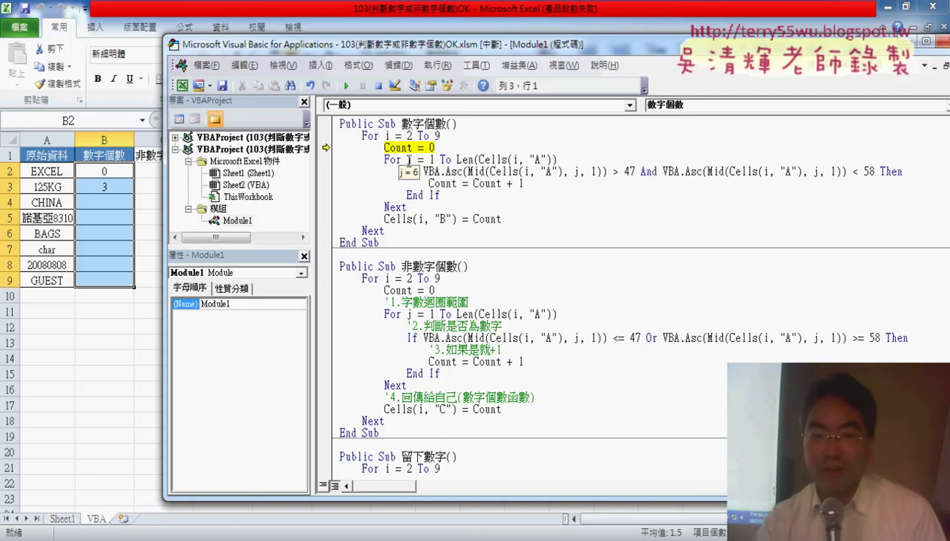
pyautogui.press('F8')
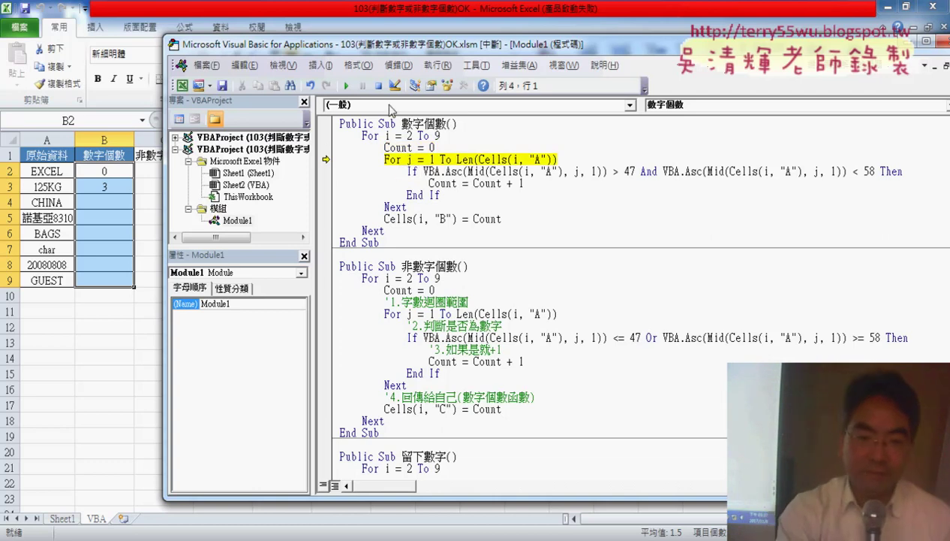
pyautogui.moveTo(409, 50); pyautogui.dragTo(431, 49)
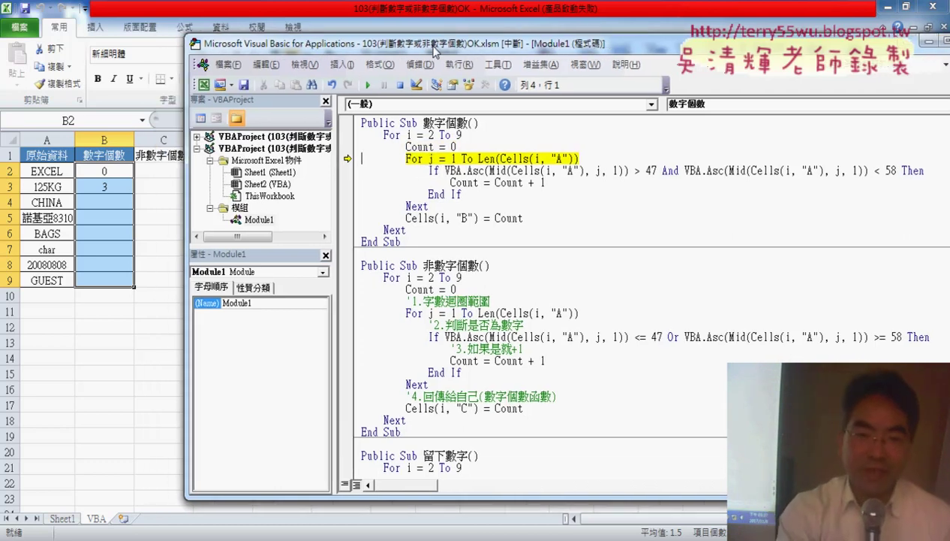
pyautogui.click(366, 87)
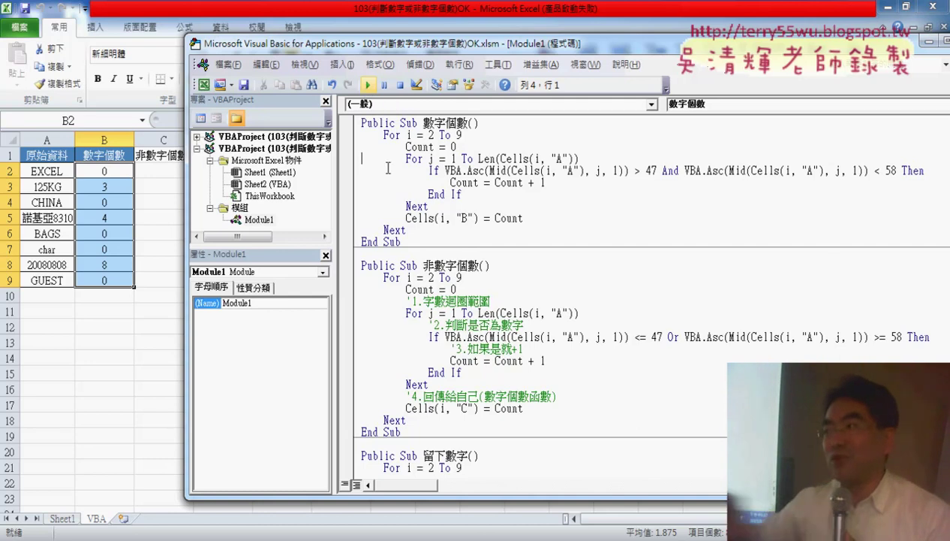
# Undo the code back to the broken If-line draft, dismiss the compile error, and switch to PowerPoint slide 46.
pyautogui.click(426, 242)
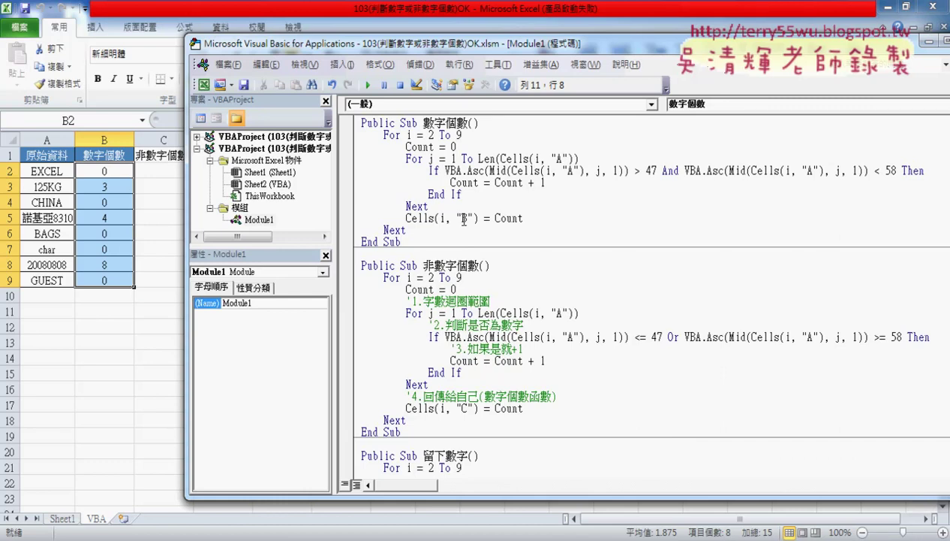
pyautogui.doubleClick(876, 170)
pyautogui.hotkey('ctrl', 'z')
pyautogui.hotkey('ctrl', 'z')
pyautogui.hotkey('ctrl', 'z')
pyautogui.hotkey('ctrl', 'z')
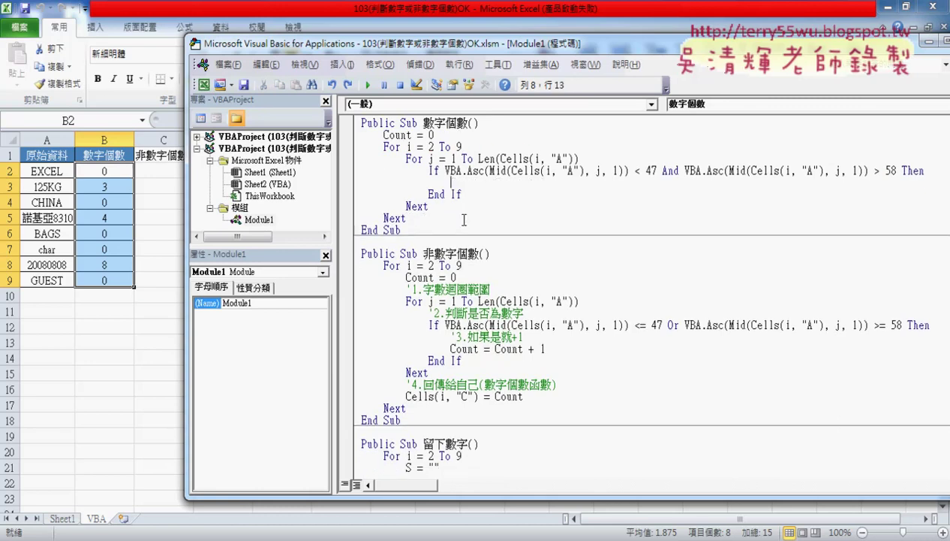
pyautogui.hotkey('ctrl', 'z')
pyautogui.hotkey('ctrl', 'z')
pyautogui.hotkey('ctrl', 'z')
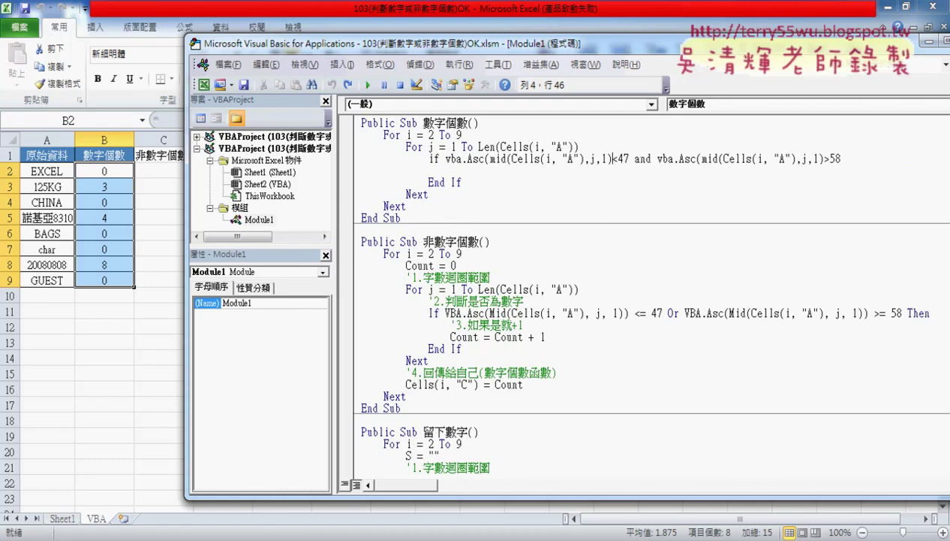
pyautogui.hotkey('ctrl', 'z')
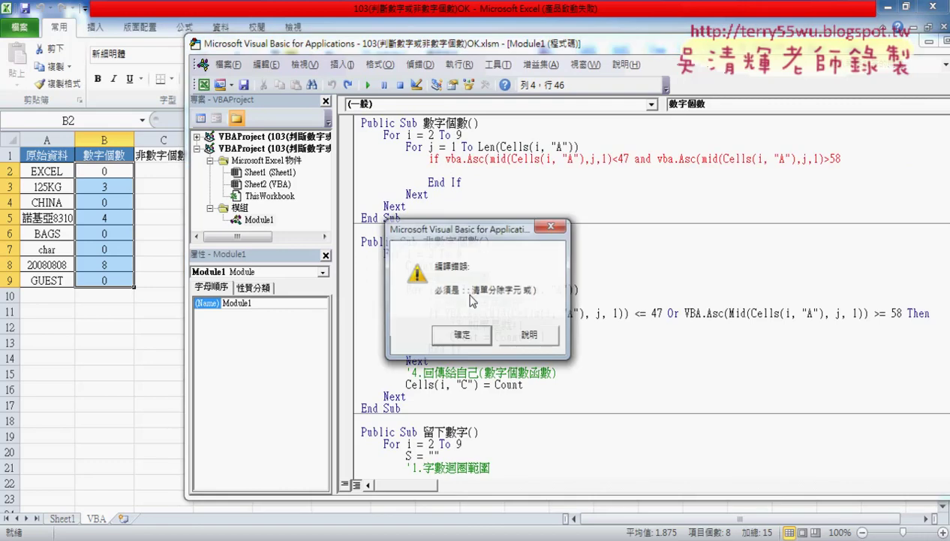
pyautogui.press('Return')
pyautogui.click(502, 301)
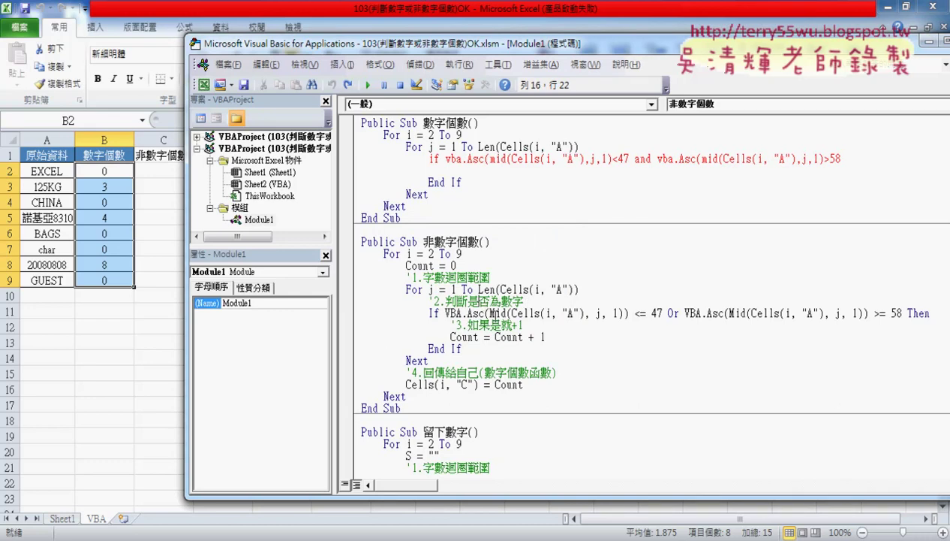
pyautogui.hotkey('alt', 'Tab')
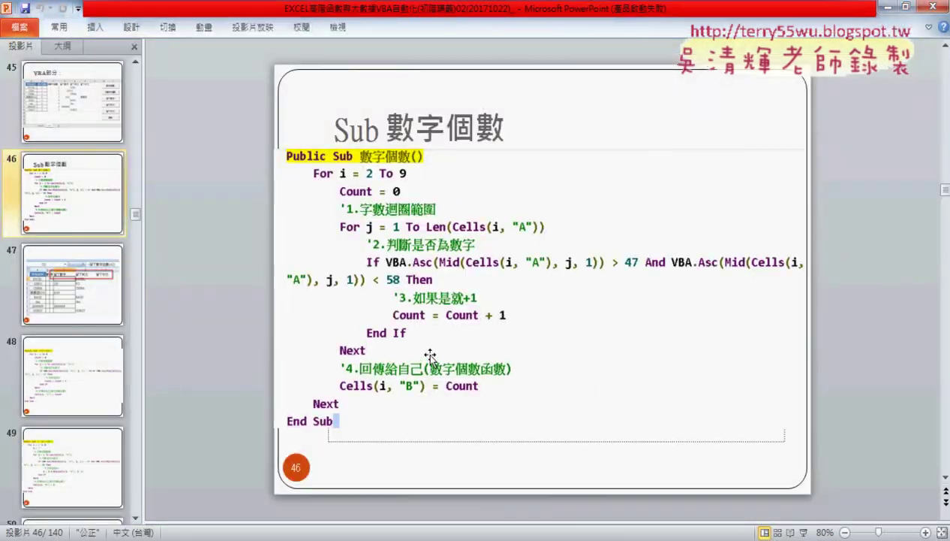